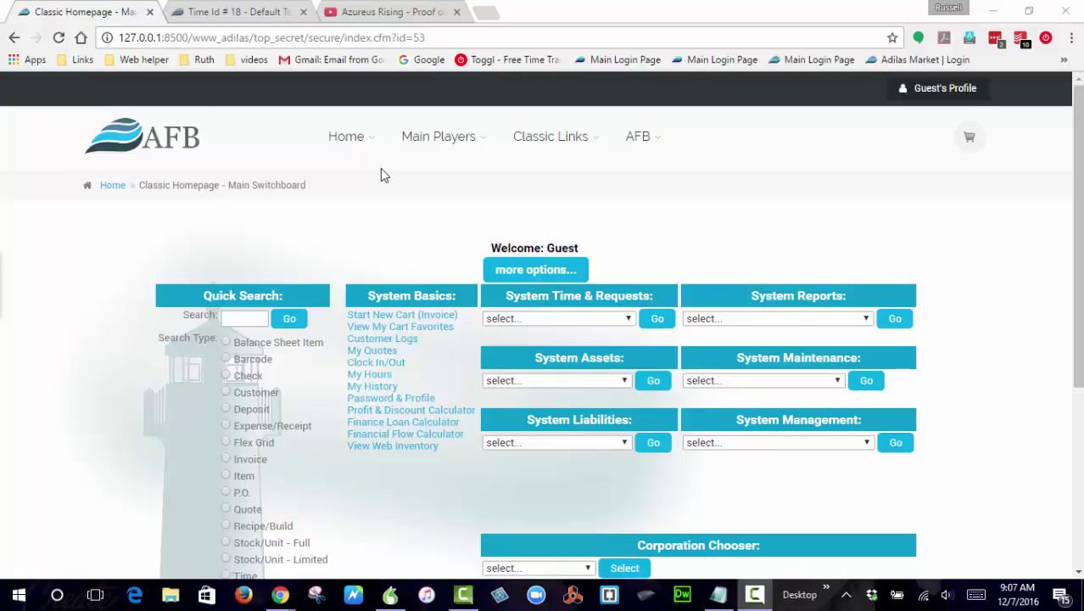
- Open the AFB theme settings page from the classic homepage
click(647, 150)
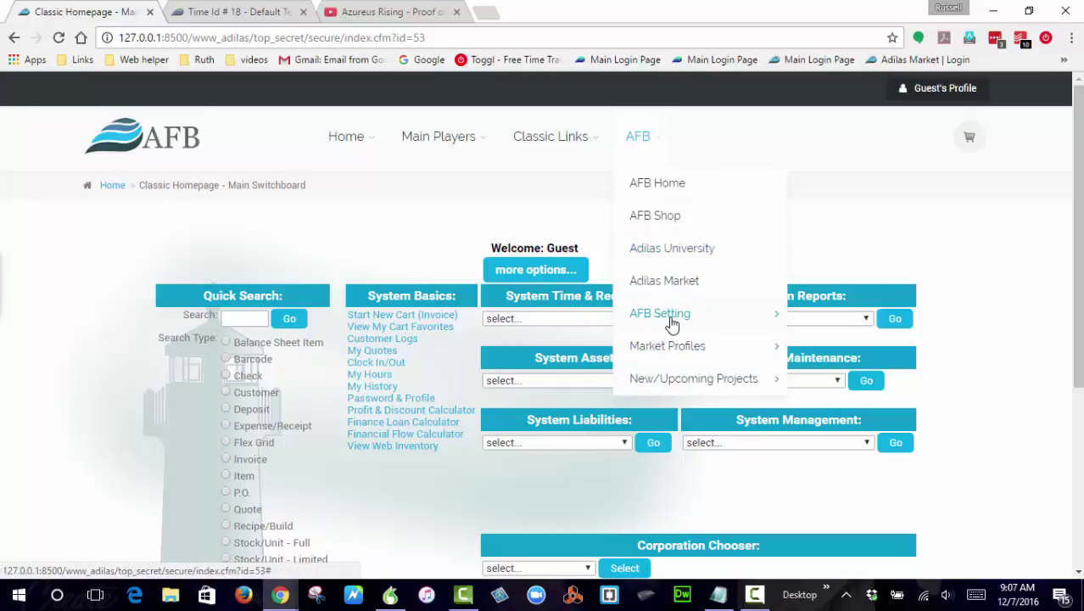
mouse_move(670, 325)
click(519, 358)
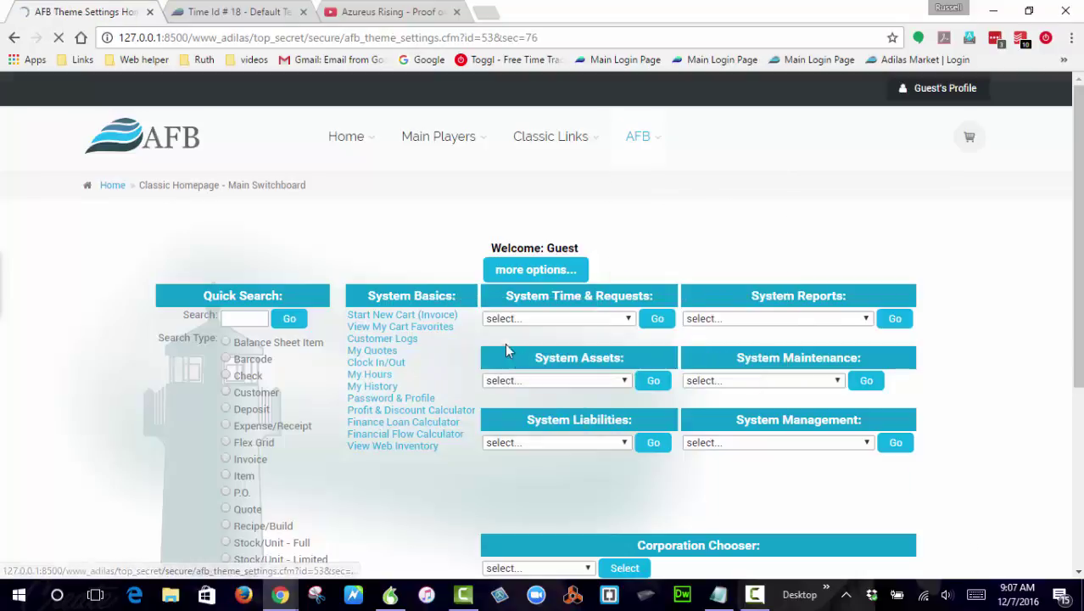
- Set the Use Text Editor option to Basic Text Editor, then save the settings and return to the homepage
scroll(252, 233, down, 2)
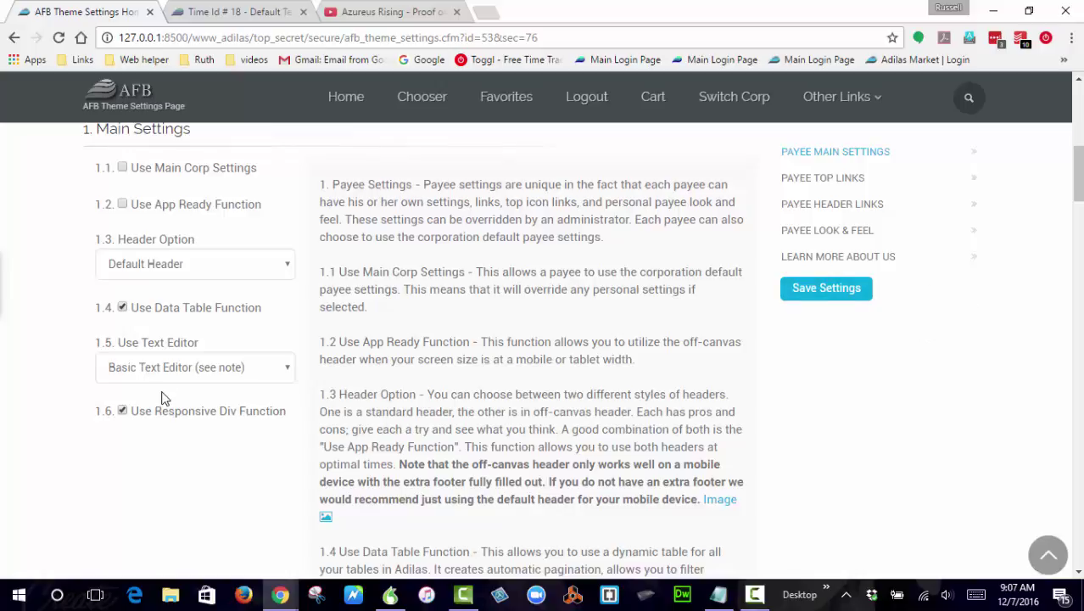
click(281, 370)
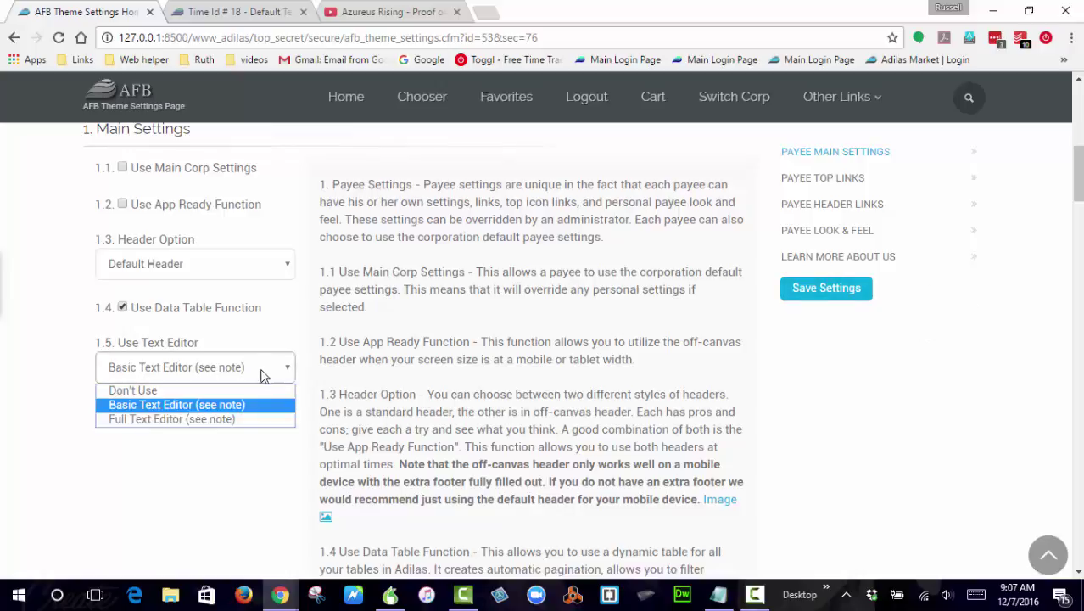
click(181, 405)
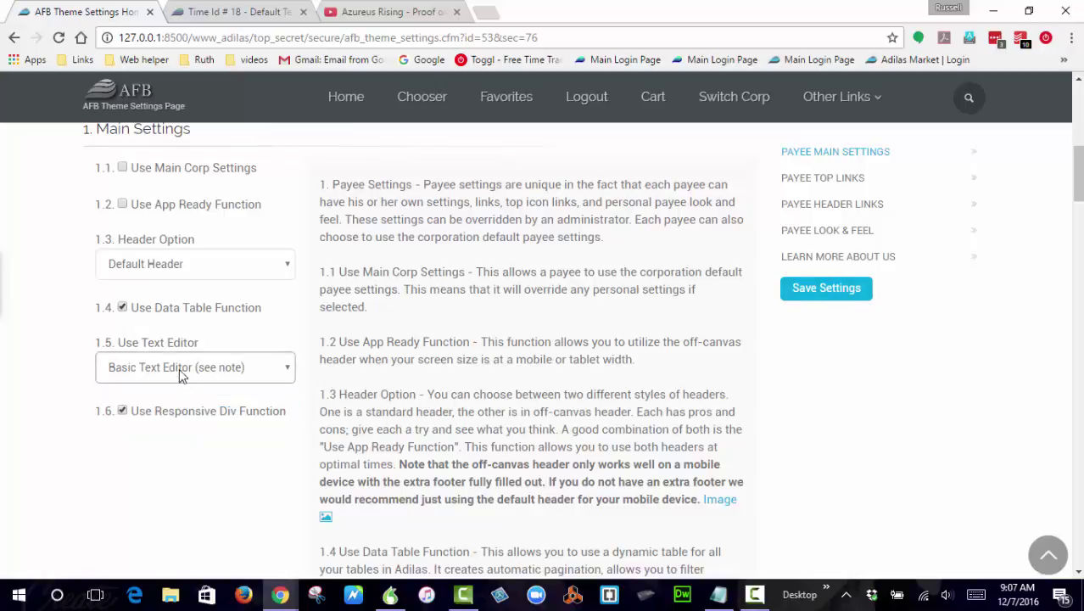
click(814, 303)
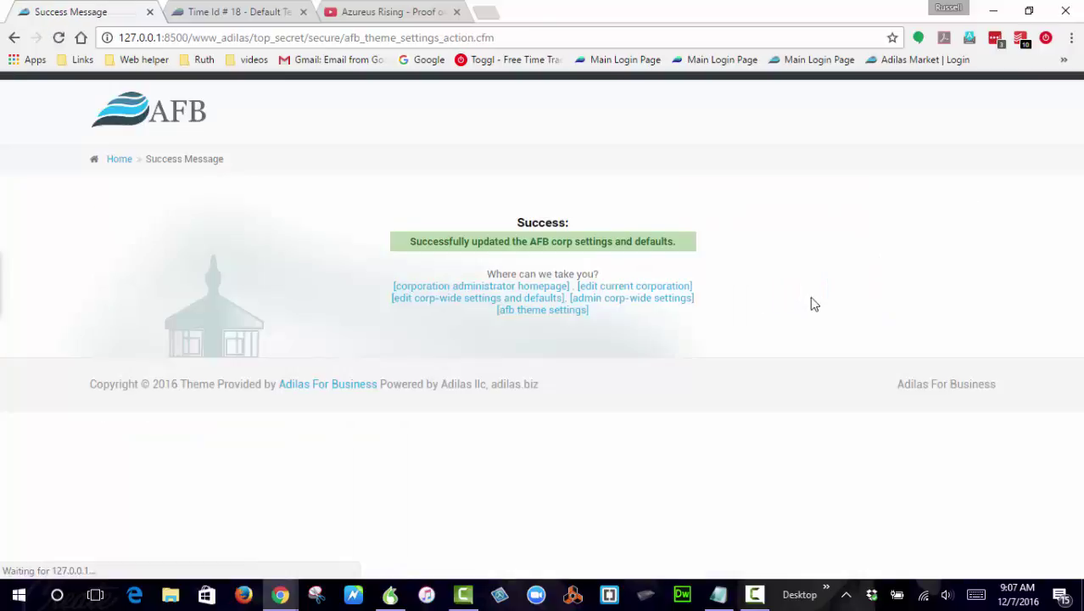
click(141, 115)
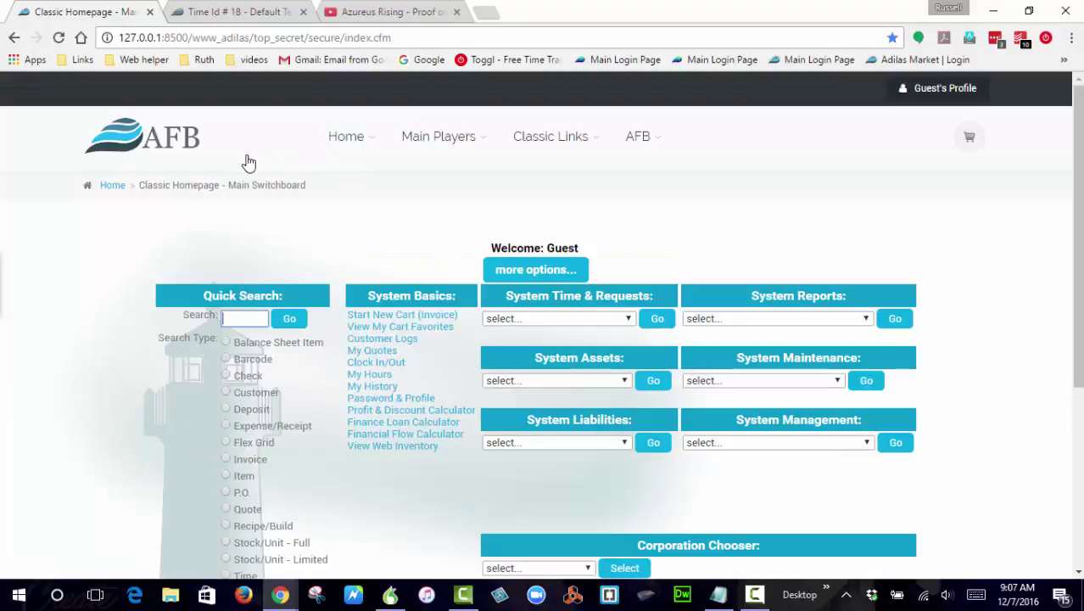
- Examine the headers, bold, italic, underline, strike, superscript, subscript and link samples in the notes of Time Id 18
click(266, 13)
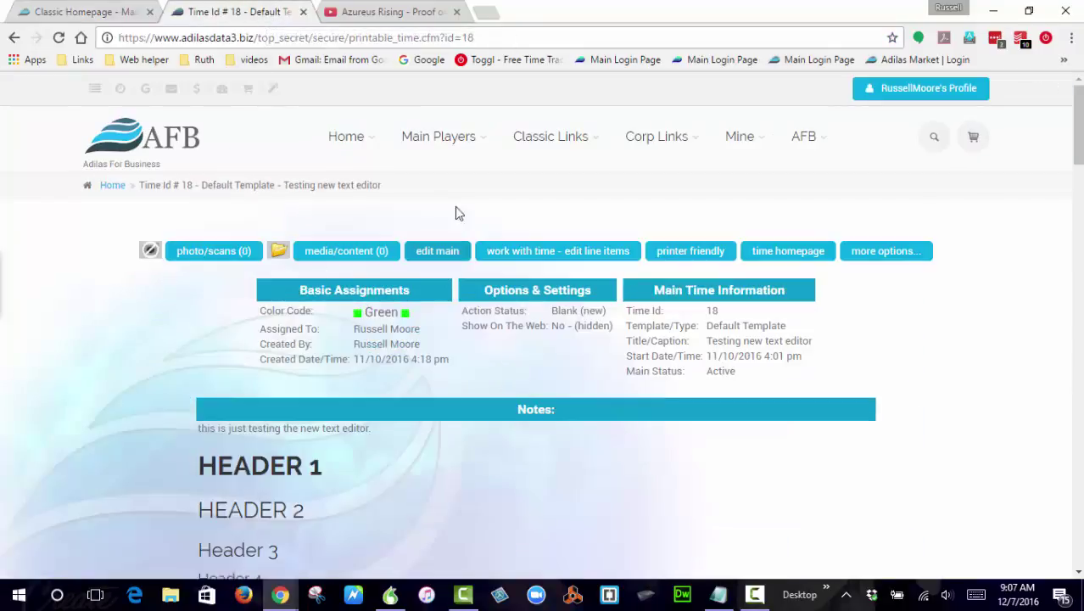
scroll(455, 217, down, 2)
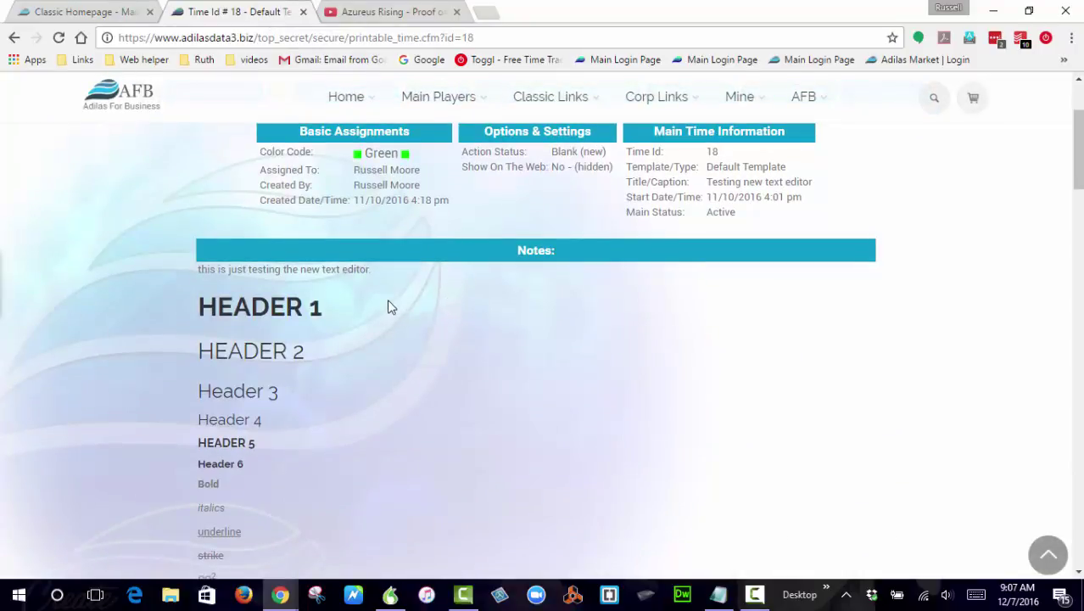
drag(200, 307, 324, 311)
drag(198, 467, 271, 464)
scroll(265, 137, down, 2)
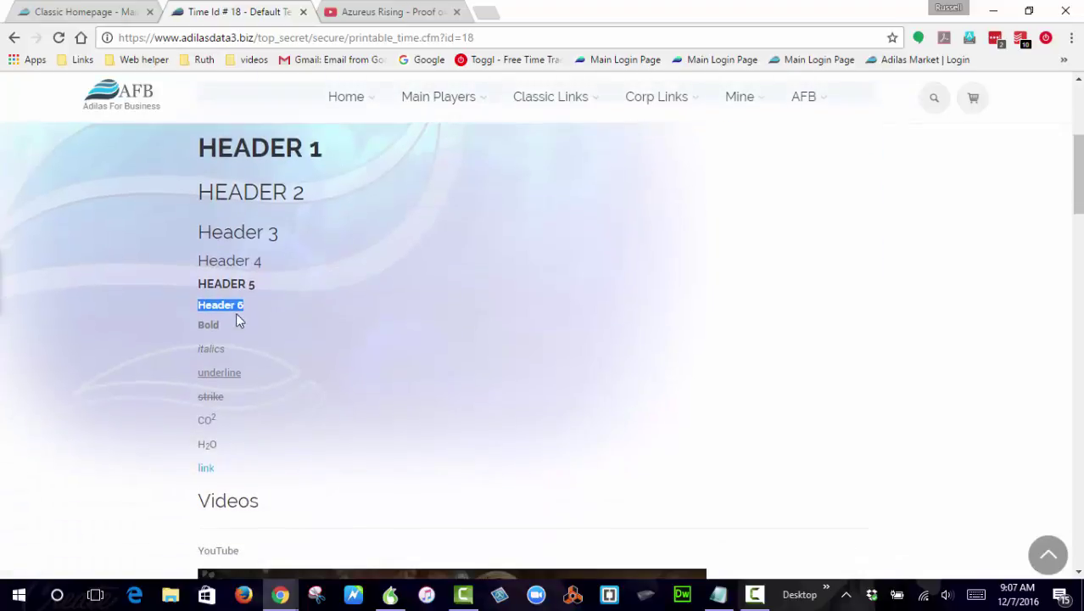
drag(200, 323, 244, 383)
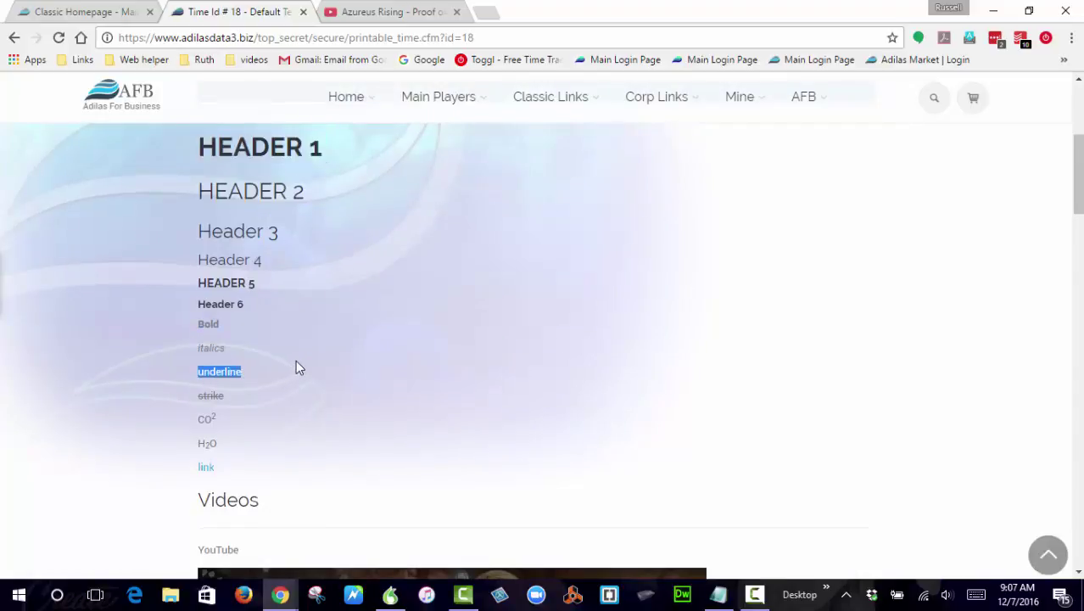
scroll(247, 271, down, 2)
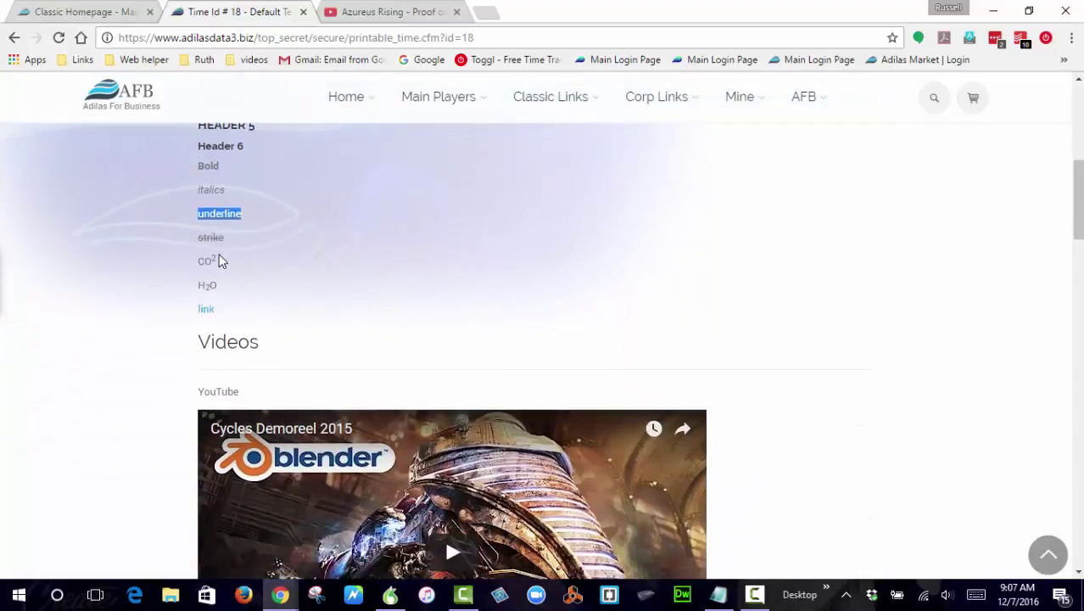
click(212, 259)
drag(213, 258, 193, 317)
- Examine the embedded videos, image, bulleted and numbered lists and text alignment samples in the rest of the Time Id 18 notes
scroll(374, 333, down, 4)
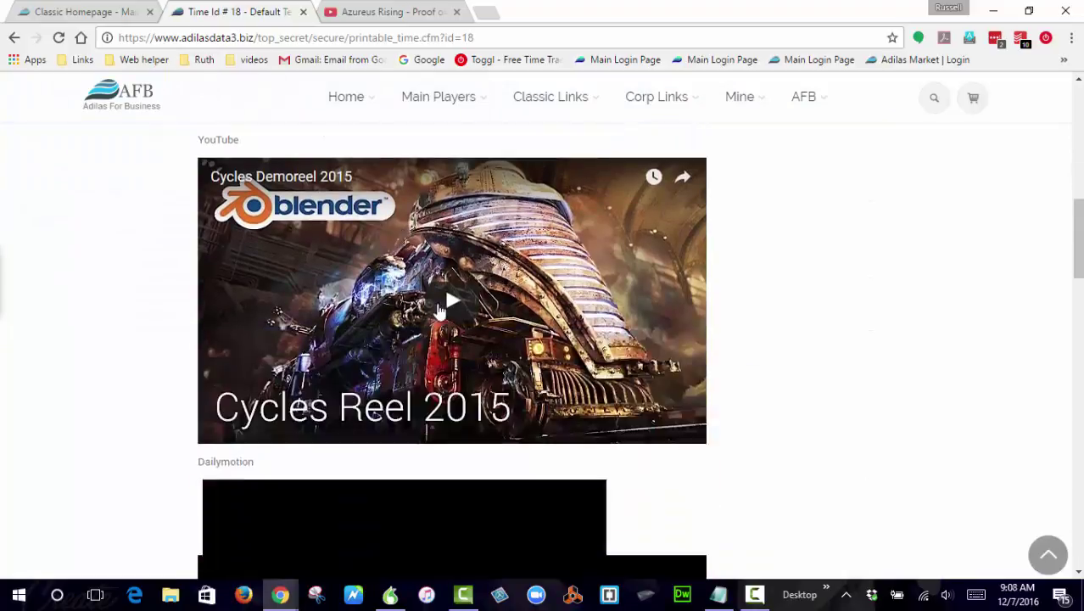
scroll(402, 331, down, 8)
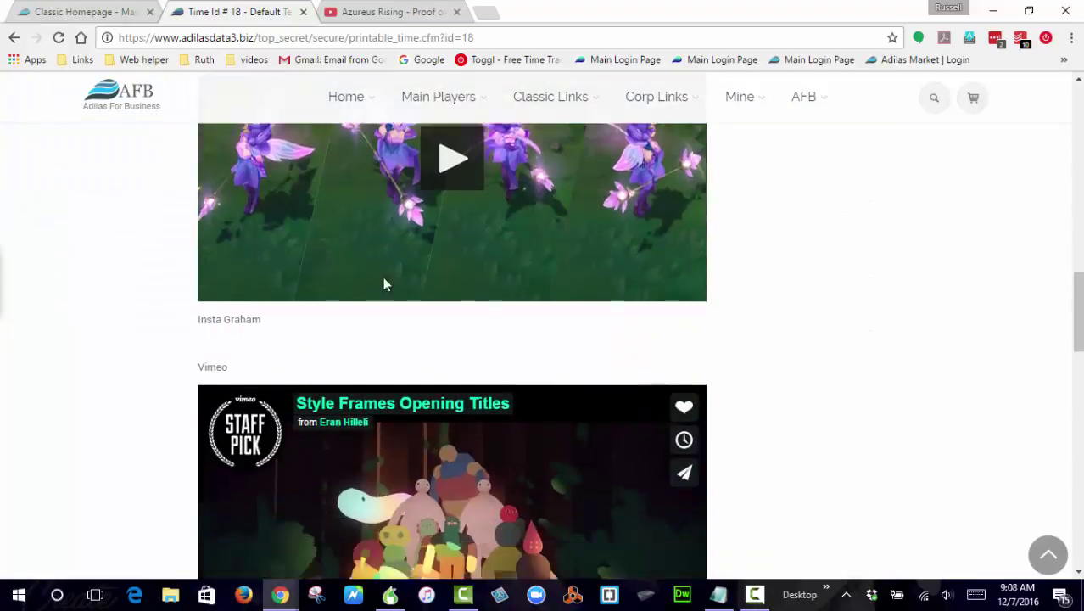
scroll(481, 312, down, 4)
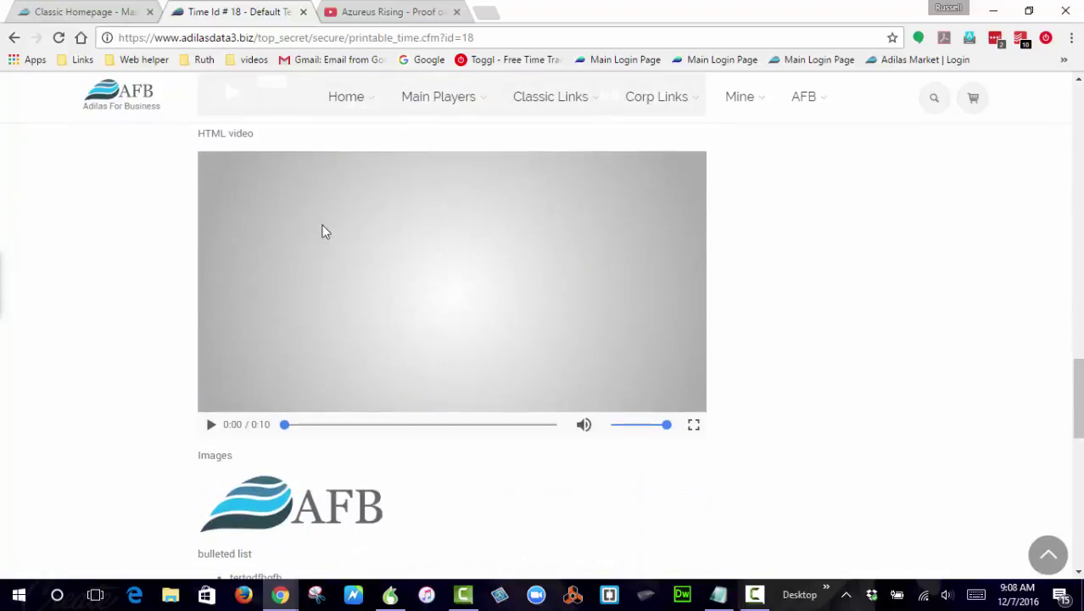
scroll(330, 377, up, 5)
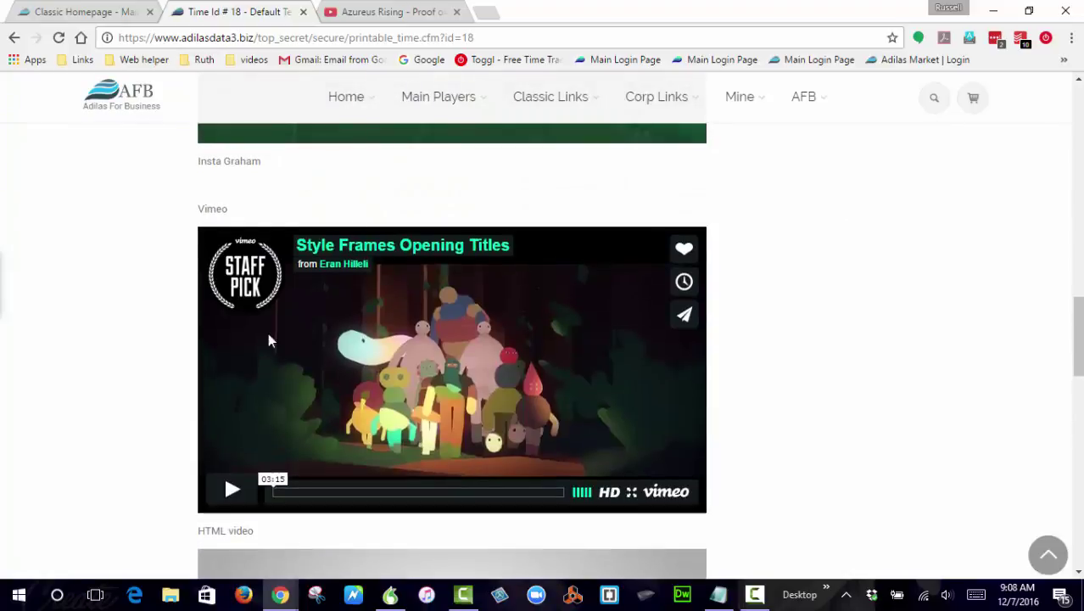
scroll(406, 280, up, 5)
scroll(411, 412, up, 4)
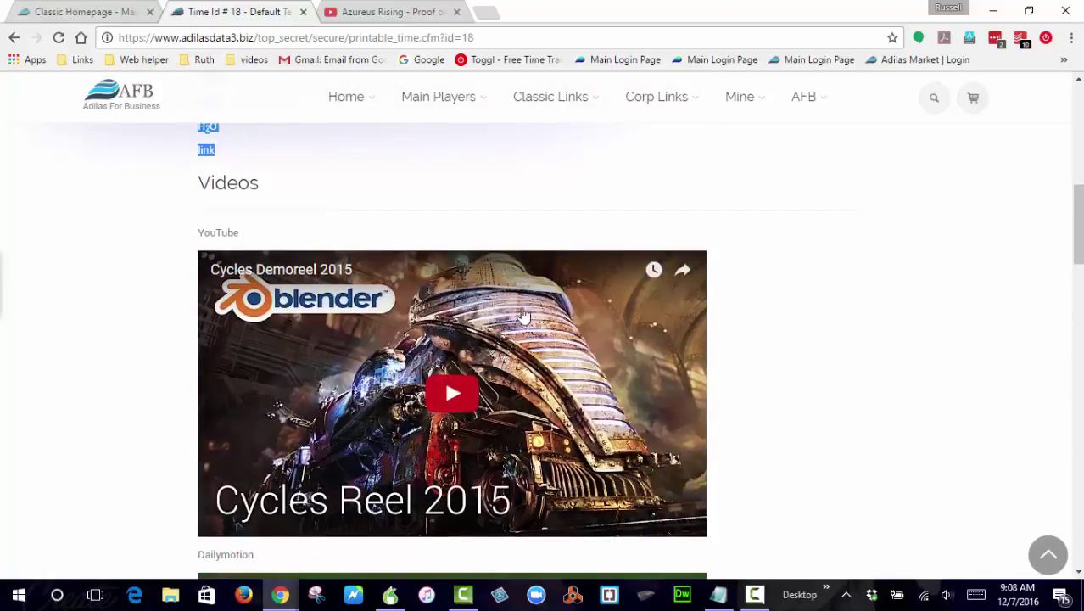
scroll(524, 315, down, 13)
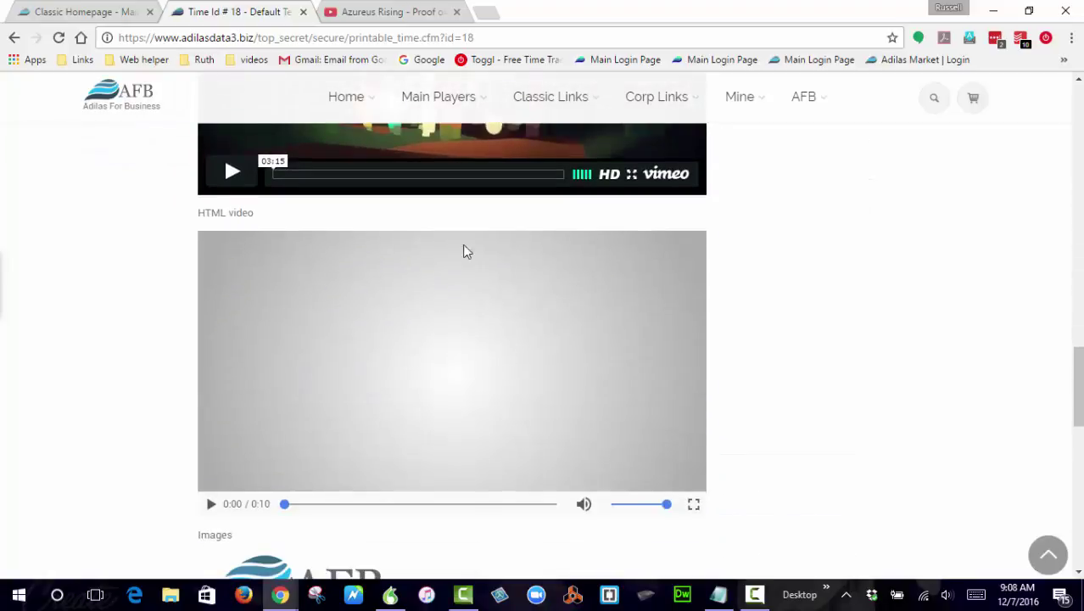
scroll(450, 257, down, 4)
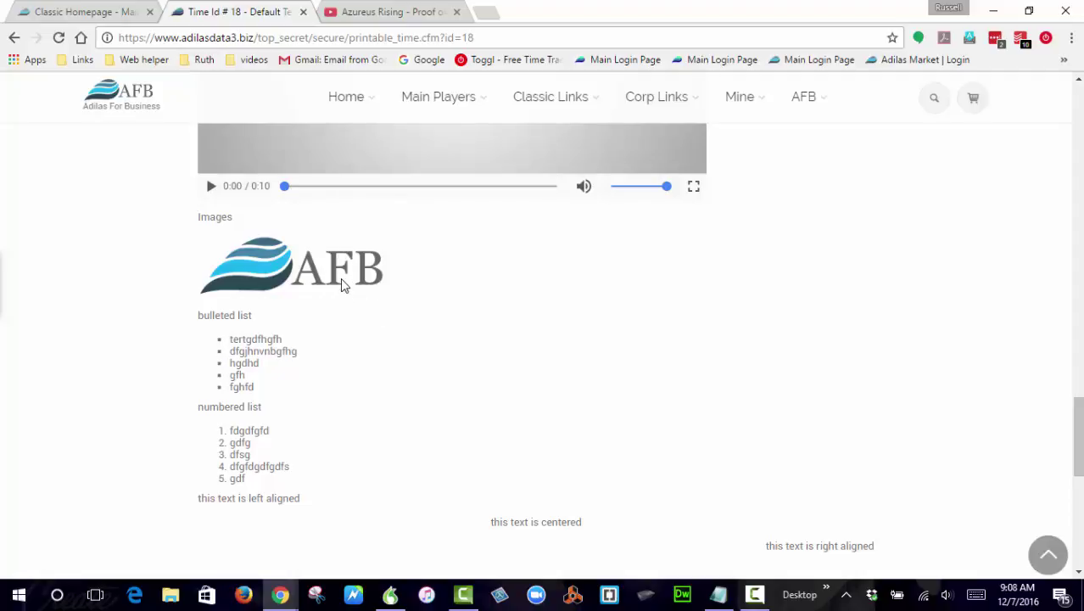
scroll(244, 203, down, 2)
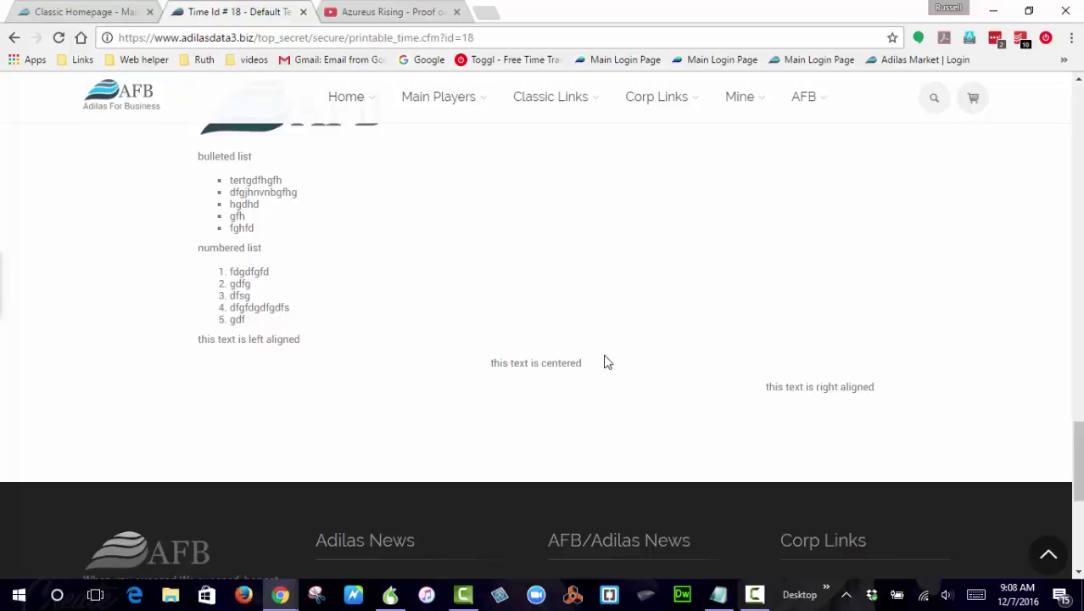
- Read the Use Text Editor notes in the AFB theme settings and view the Basic Text Editor example image
scroll(368, 356, up, 4)
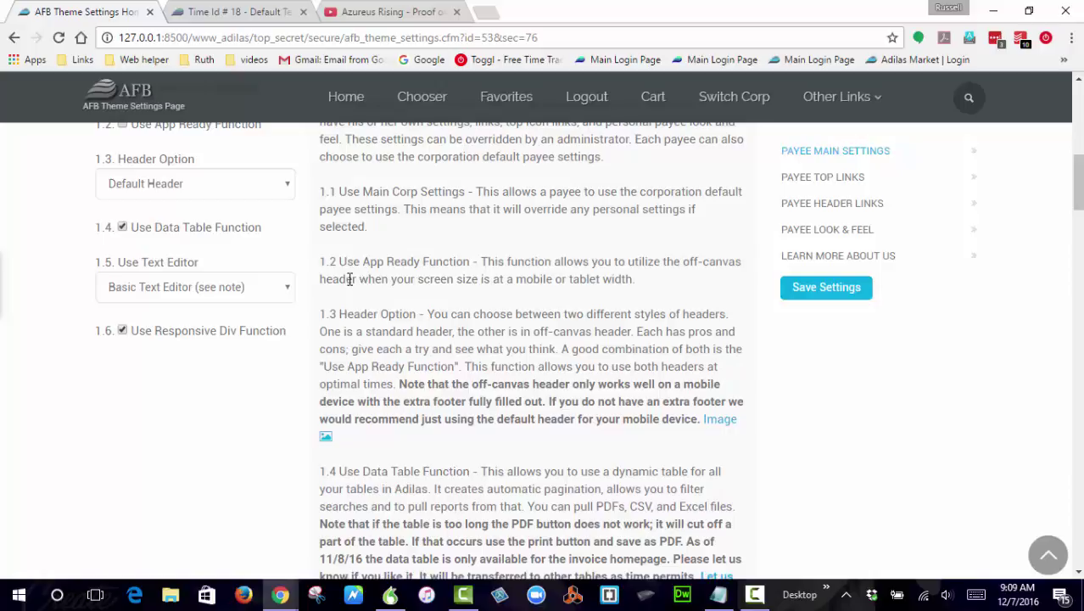
scroll(356, 297, down, 4)
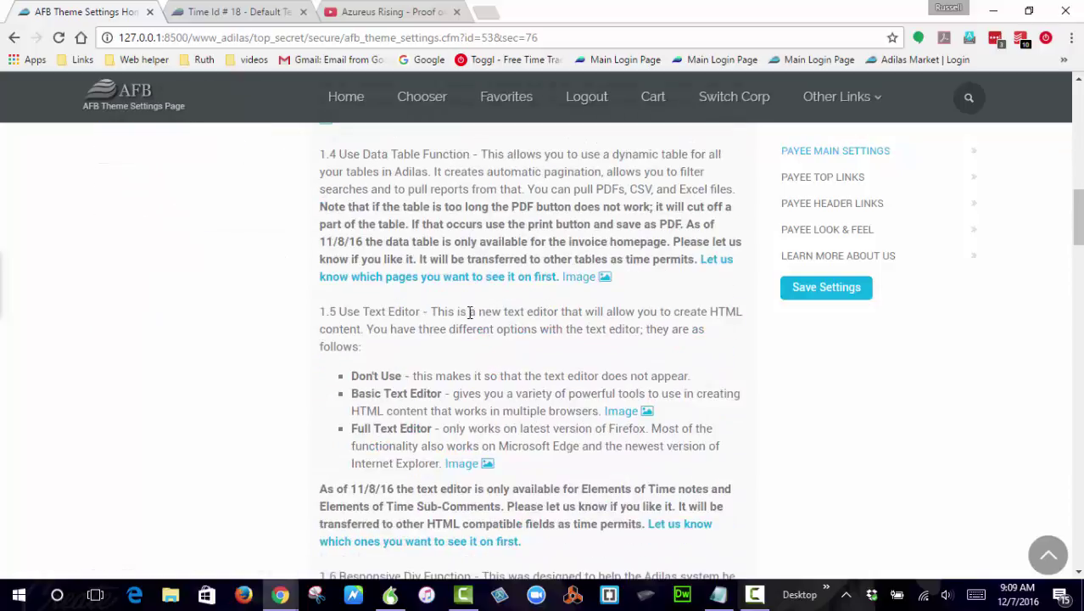
scroll(620, 322, down, 1)
click(623, 333)
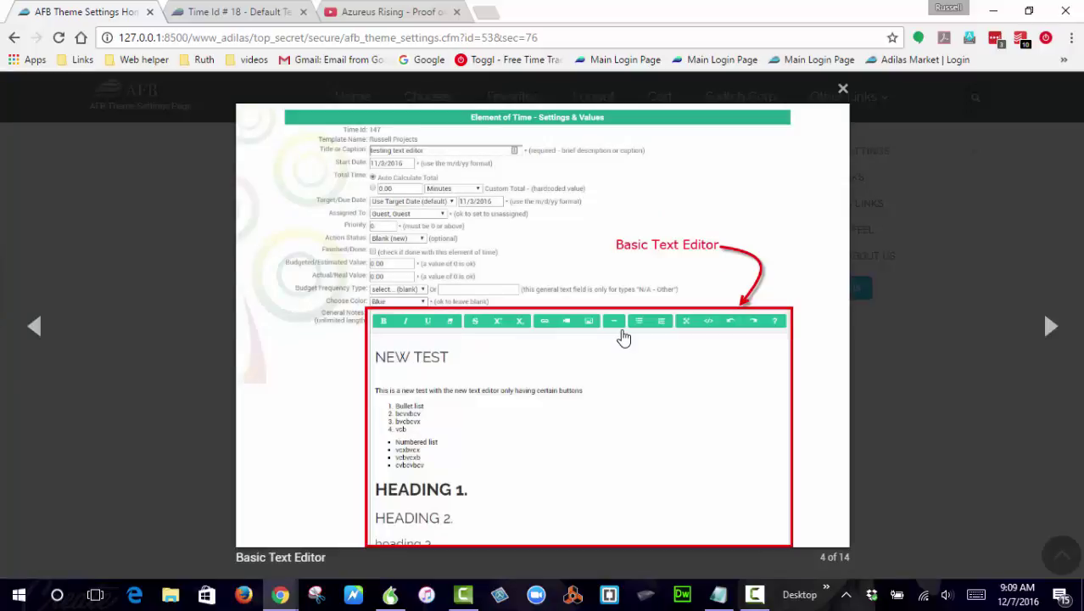
click(624, 338)
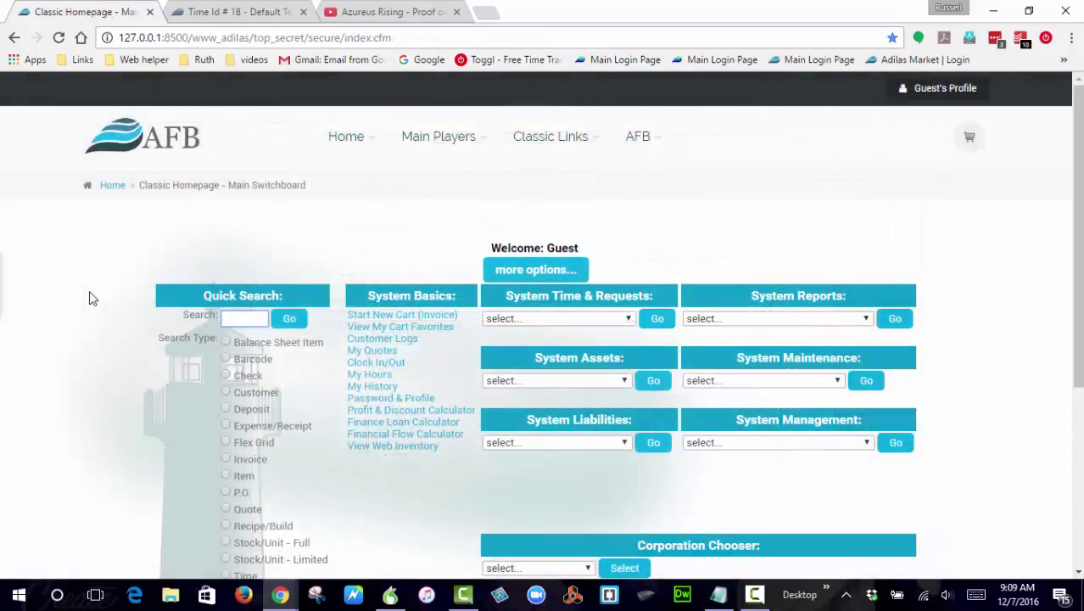
- Start a new element of time with a Time quick search for "new", using the first listed projects template
scroll(104, 305, down, 1)
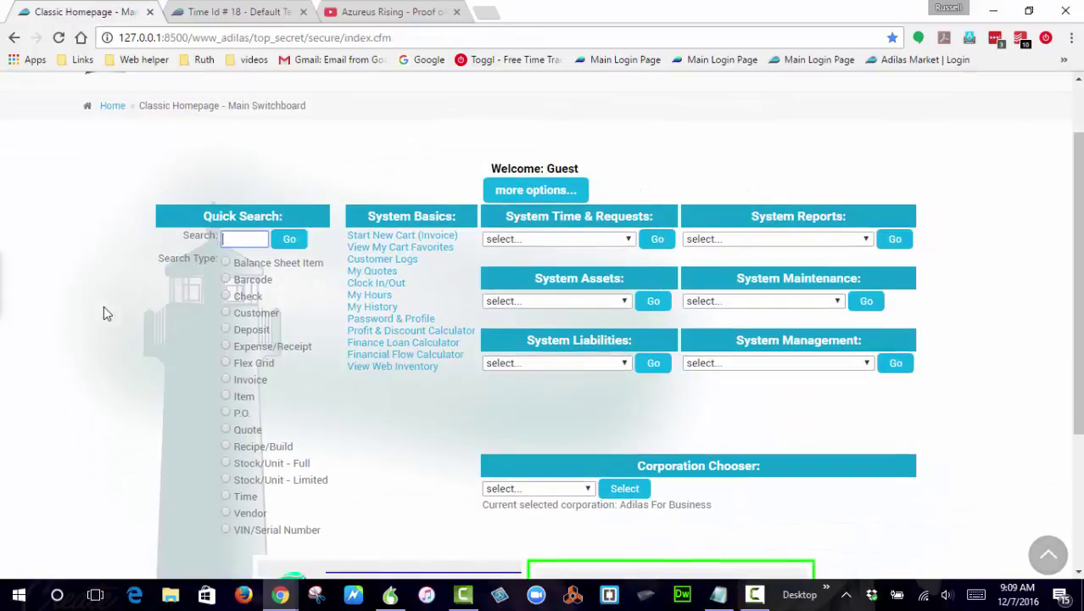
click(227, 496)
click(243, 241)
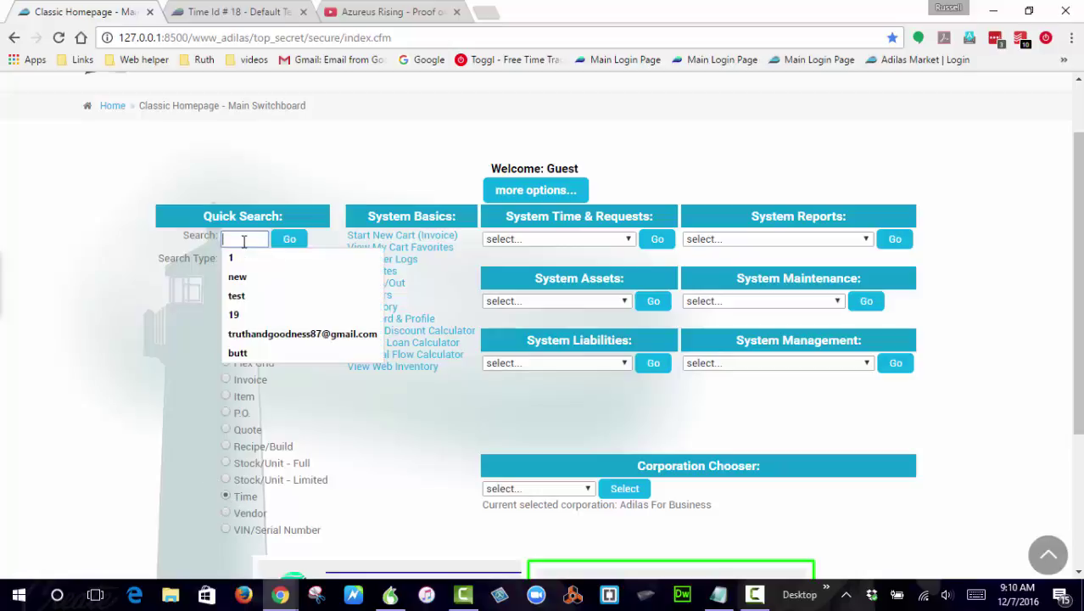
text(new)
key(Return)
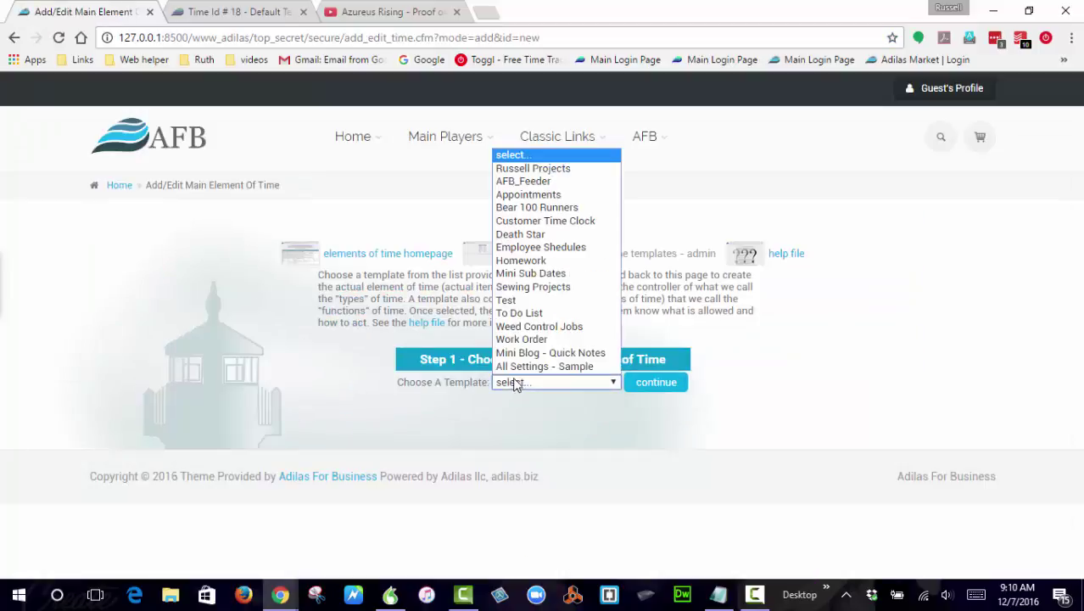
click(534, 169)
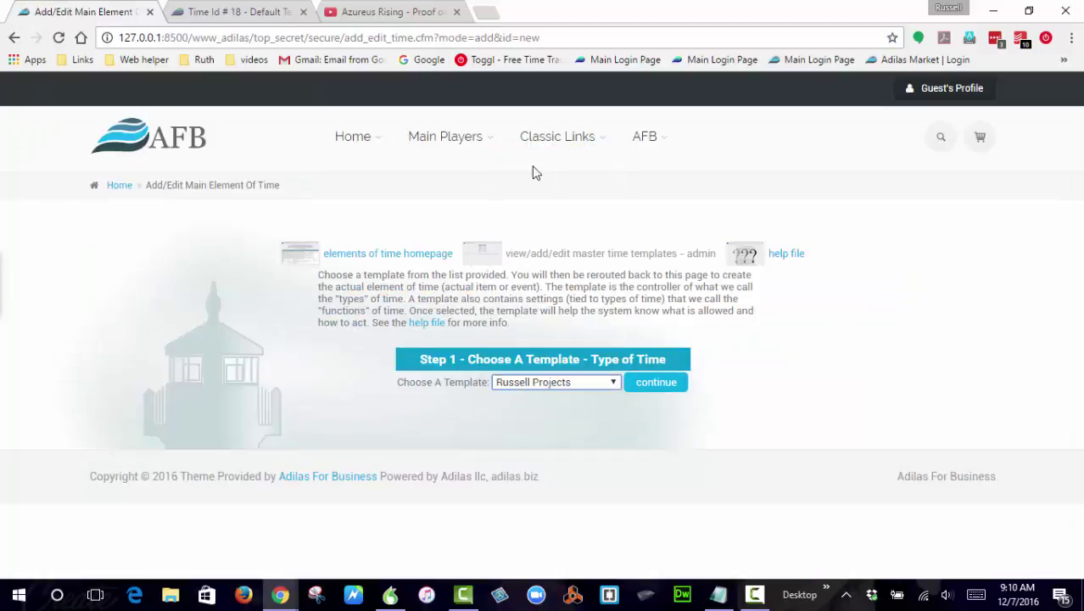
click(671, 387)
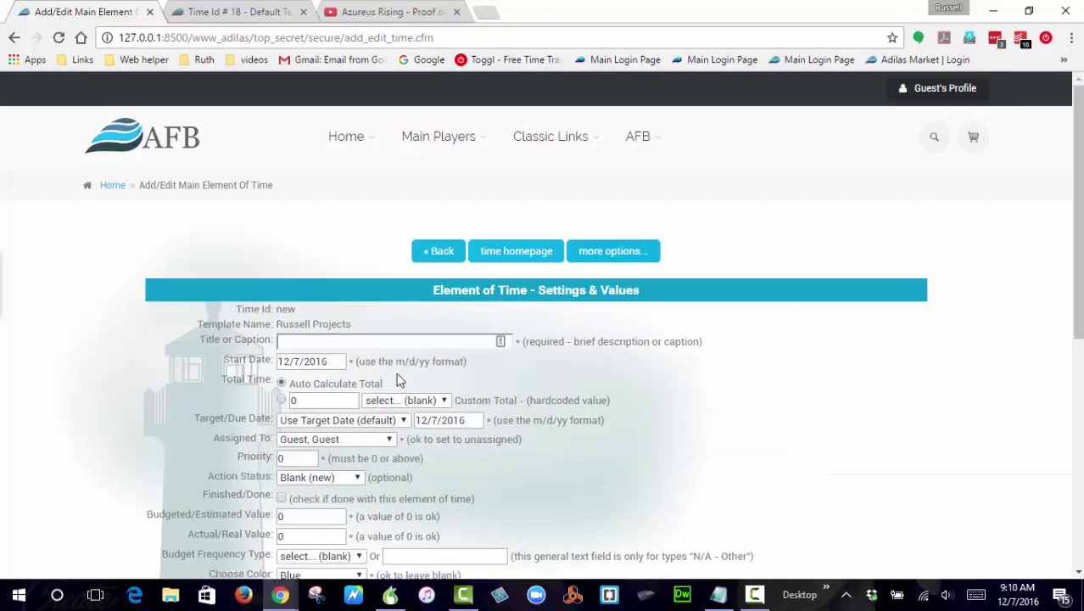
- Title the new element of time "test text" and enter "This is a test" in its general notes
scroll(364, 377, down, 2)
click(301, 181)
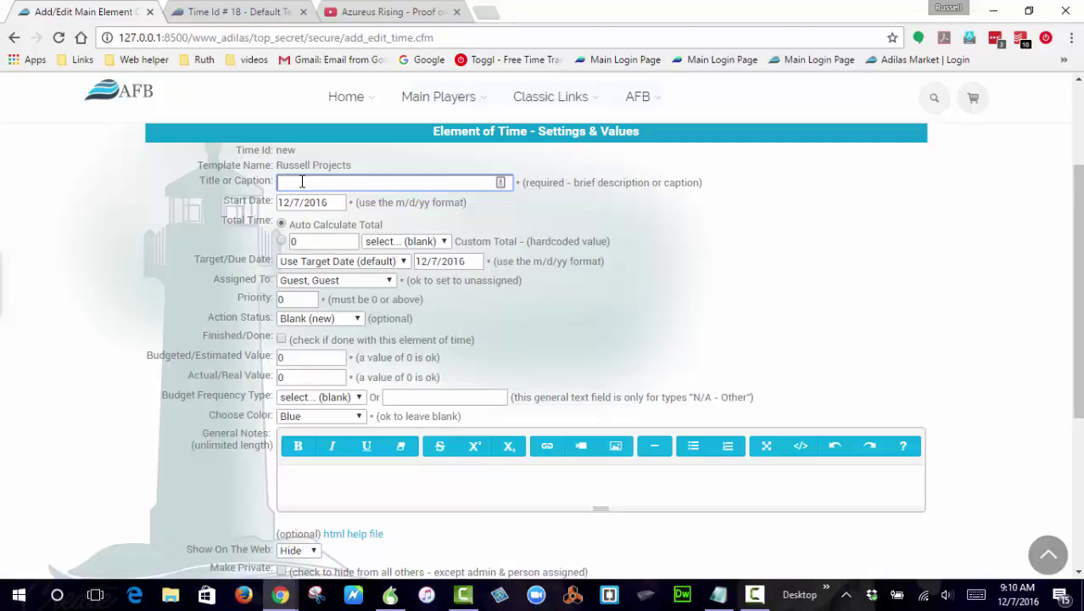
text(test text)
scroll(323, 232, down, 3)
click(330, 244)
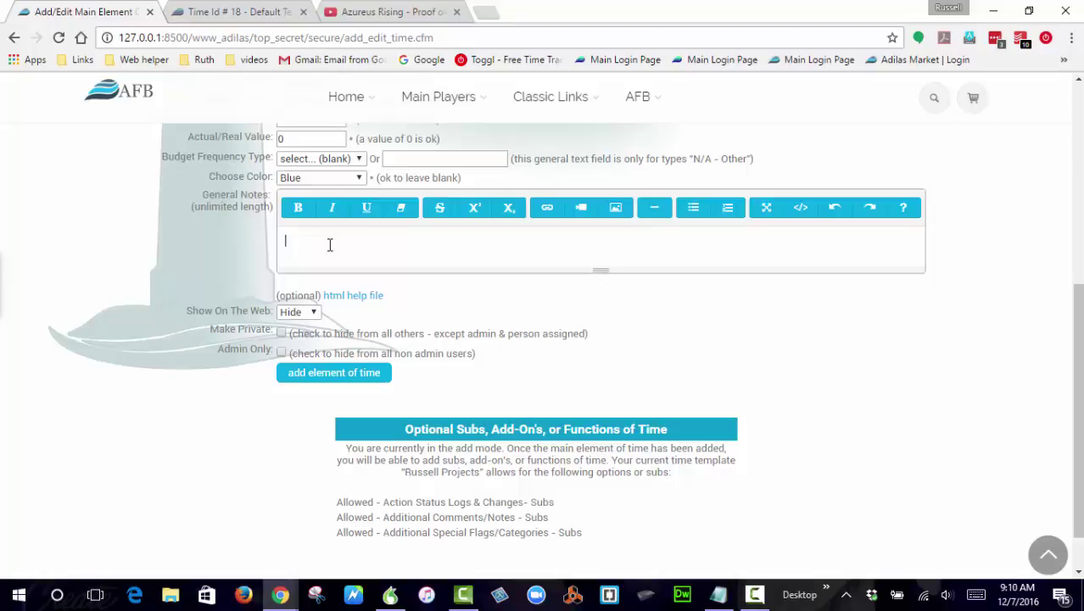
text(This is a test)
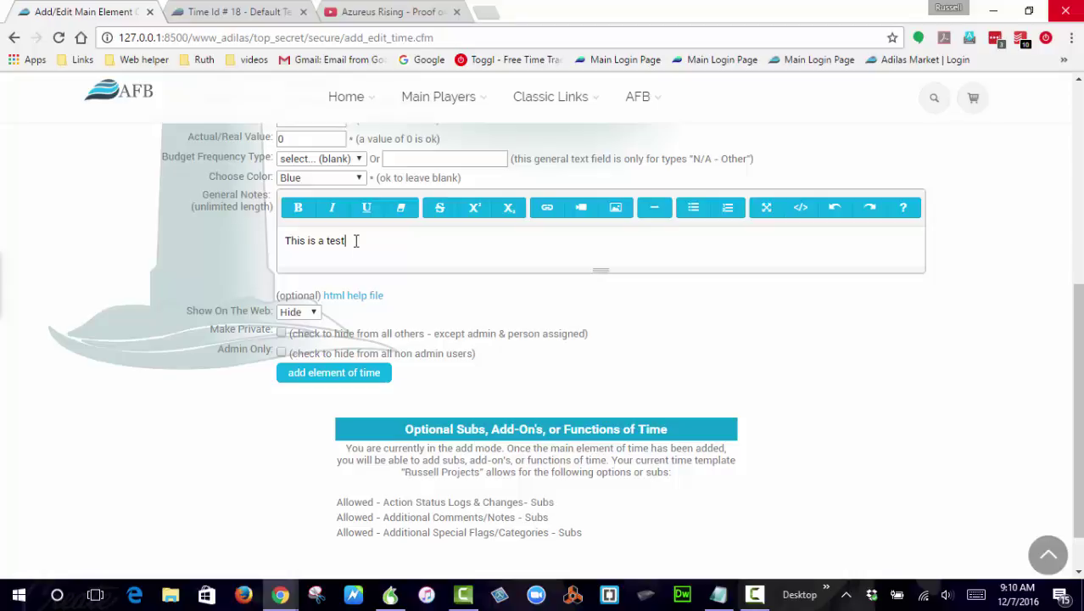
- Insert a horizontal rule below "This is a test" in the general notes and remove the extra blank line
key(Return)
key(Return)
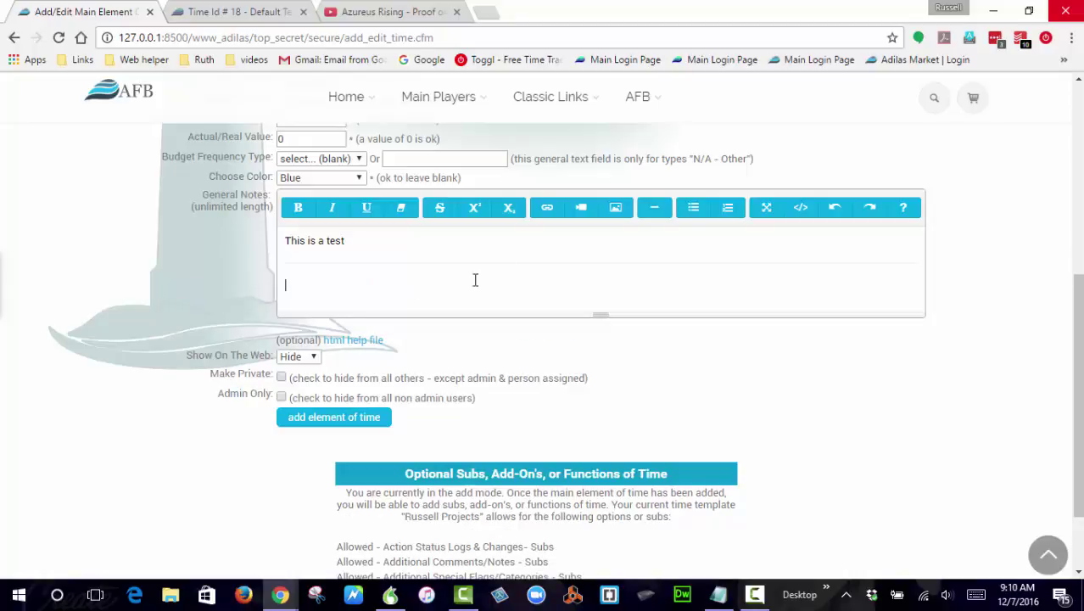
click(659, 213)
key(BackSpace)
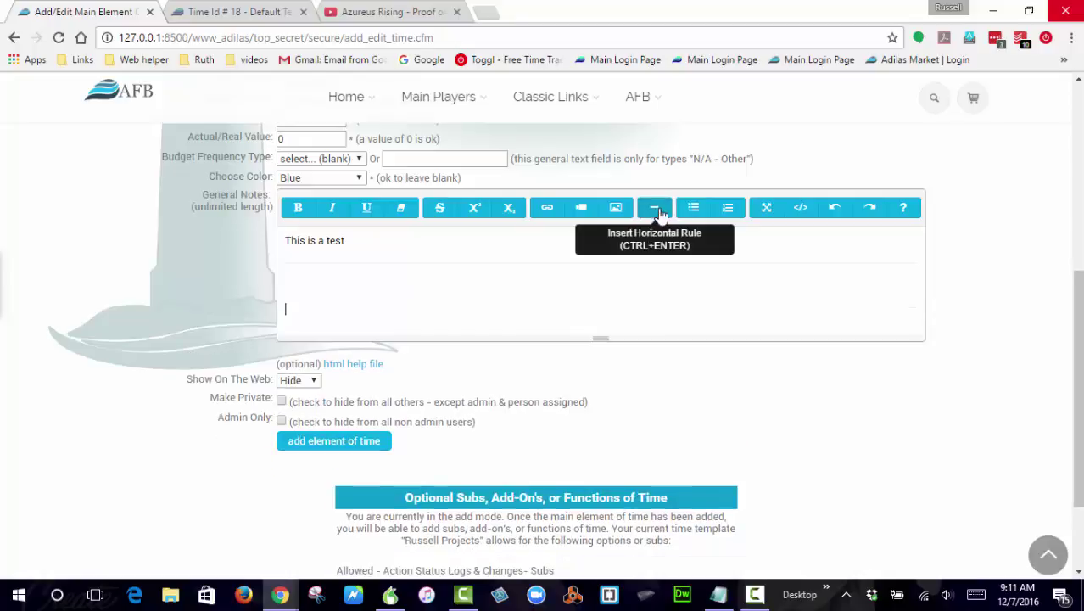
key(BackSpace)
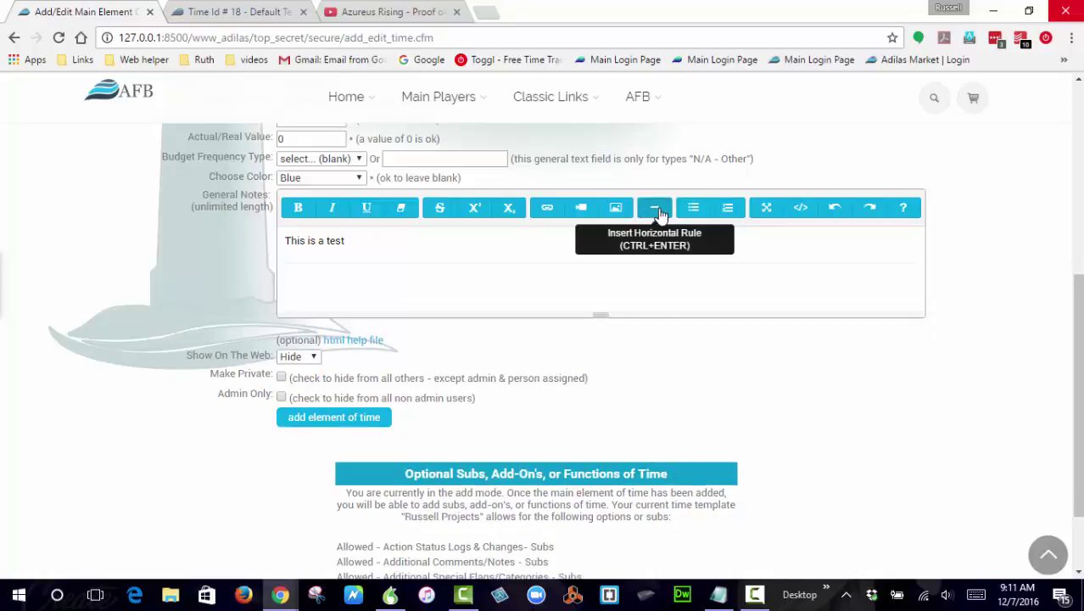
- Add "Testing out stuff" below the horizontal rule and format "This is a test" as a level 1 heading
click(294, 283)
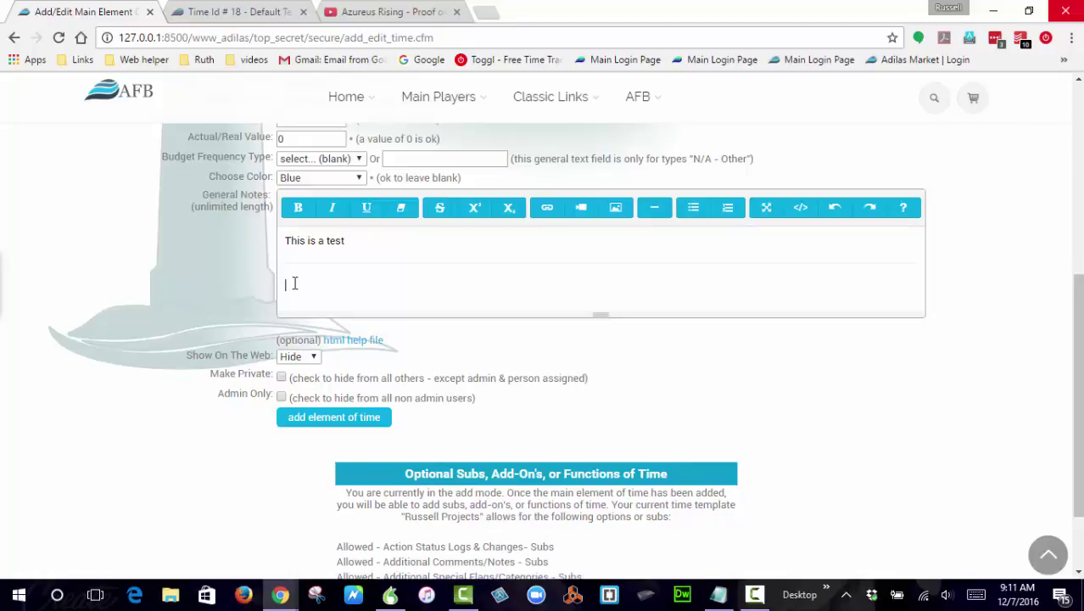
text(Testing out stuff)
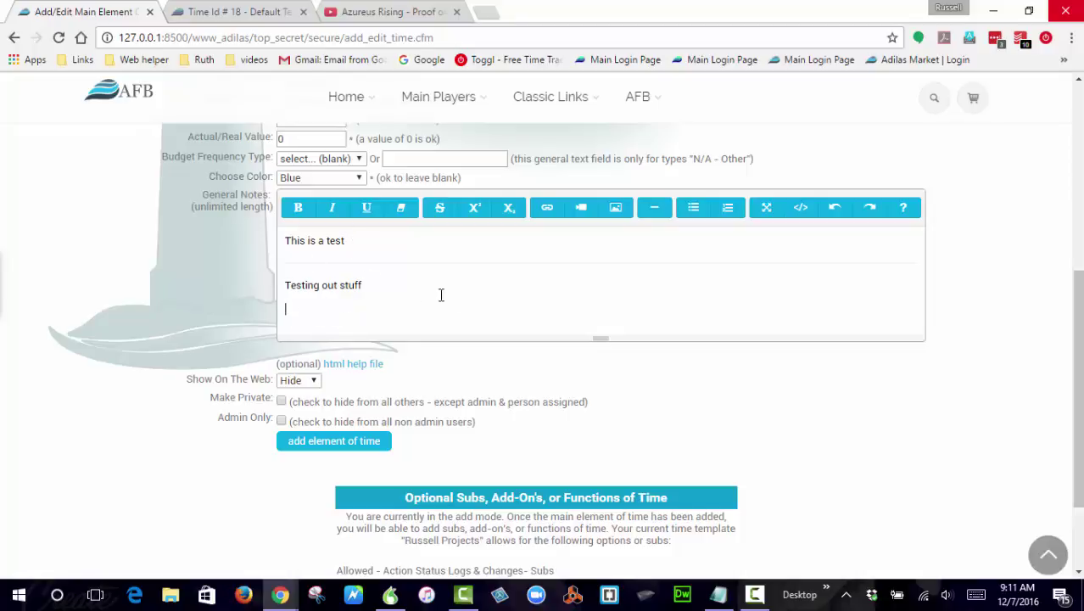
drag(365, 242, 263, 250)
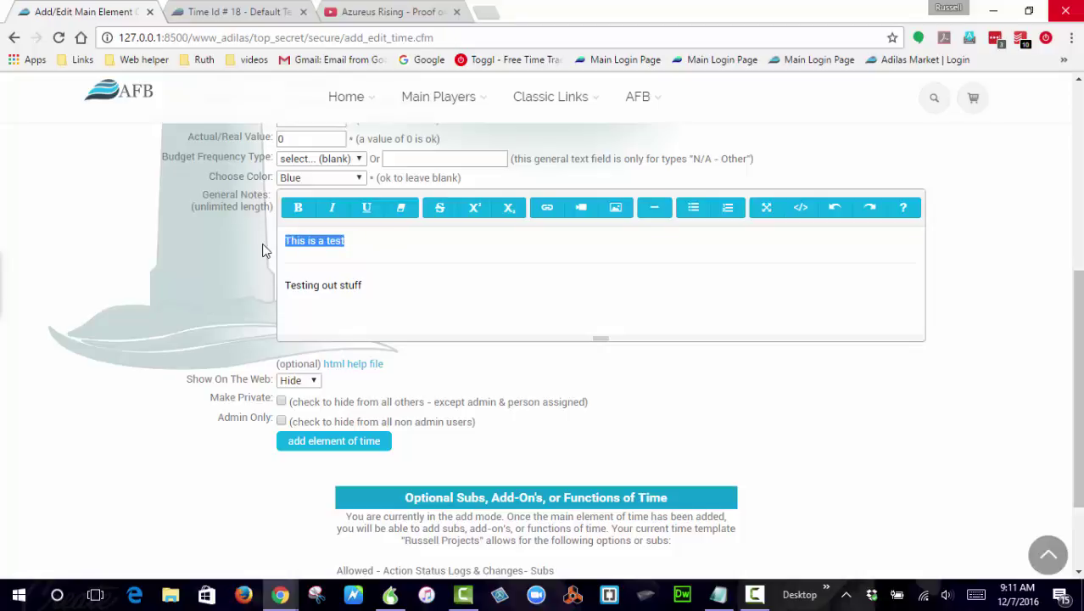
key(ctrl+1)
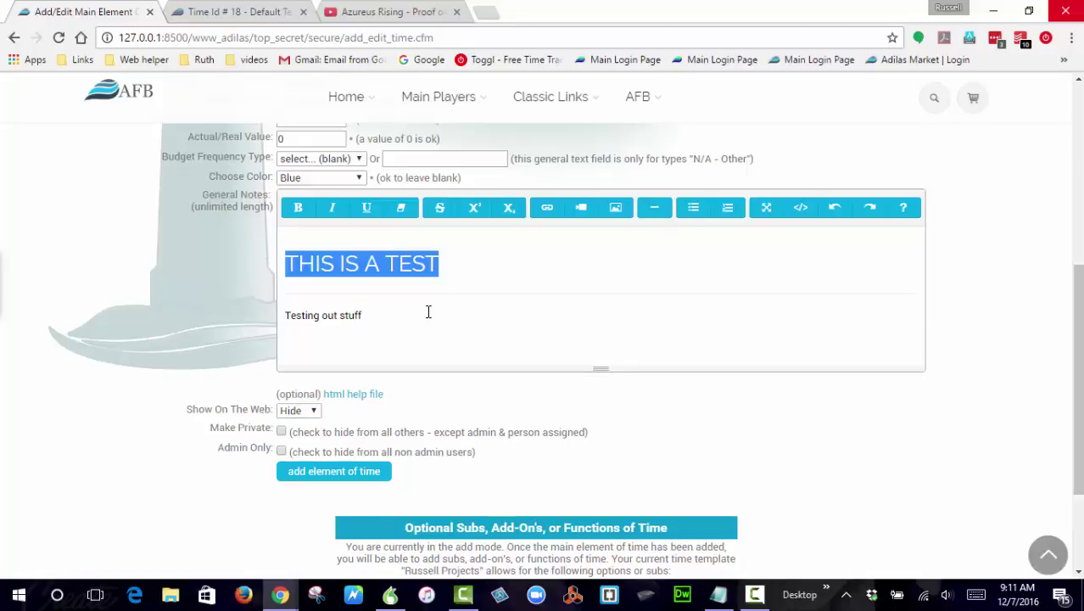
click(427, 311)
scroll(366, 275, down, 2)
scroll(370, 184, up, 2)
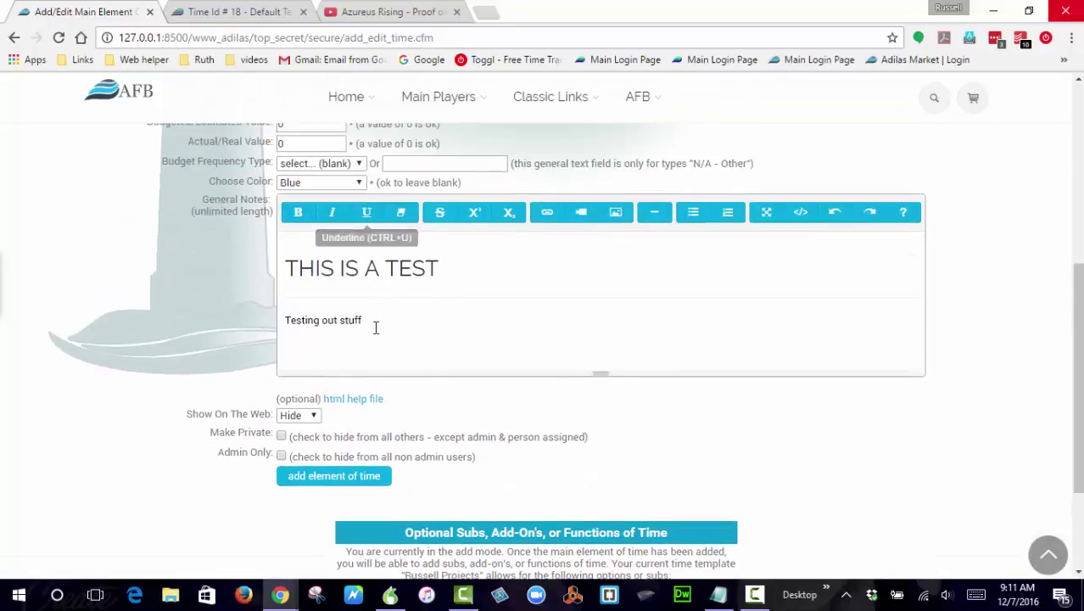
- Make "Testing out stuff" bold and start a new line below it
drag(378, 319, 279, 319)
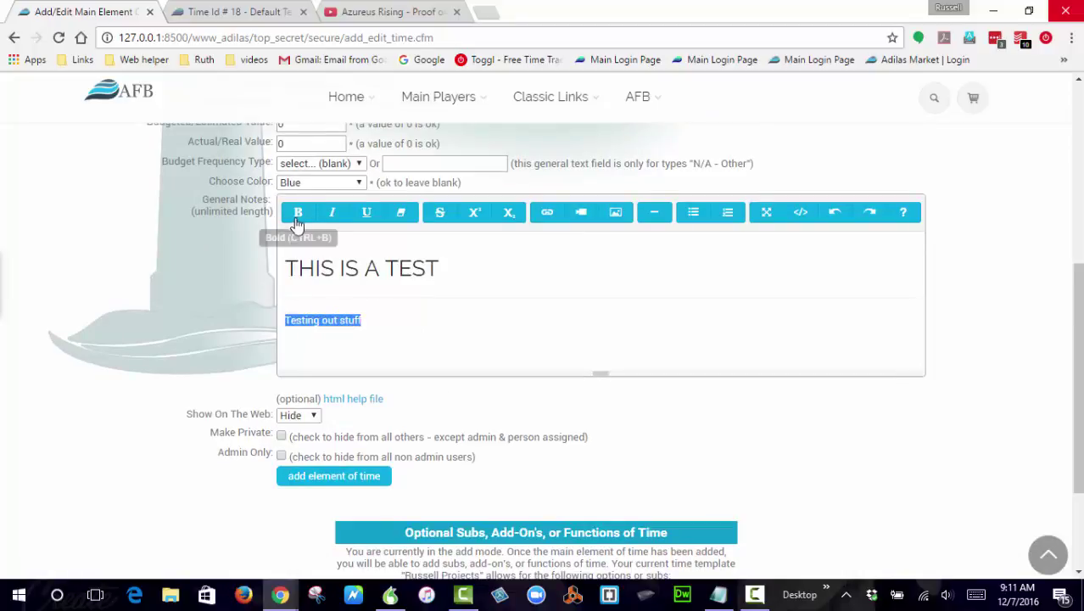
click(372, 326)
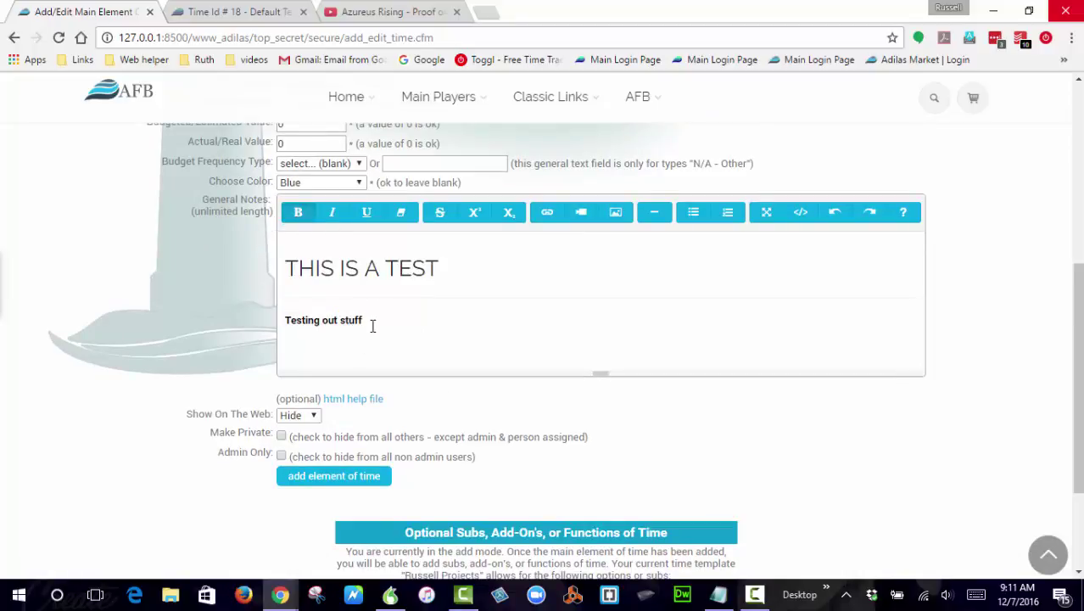
key(Return)
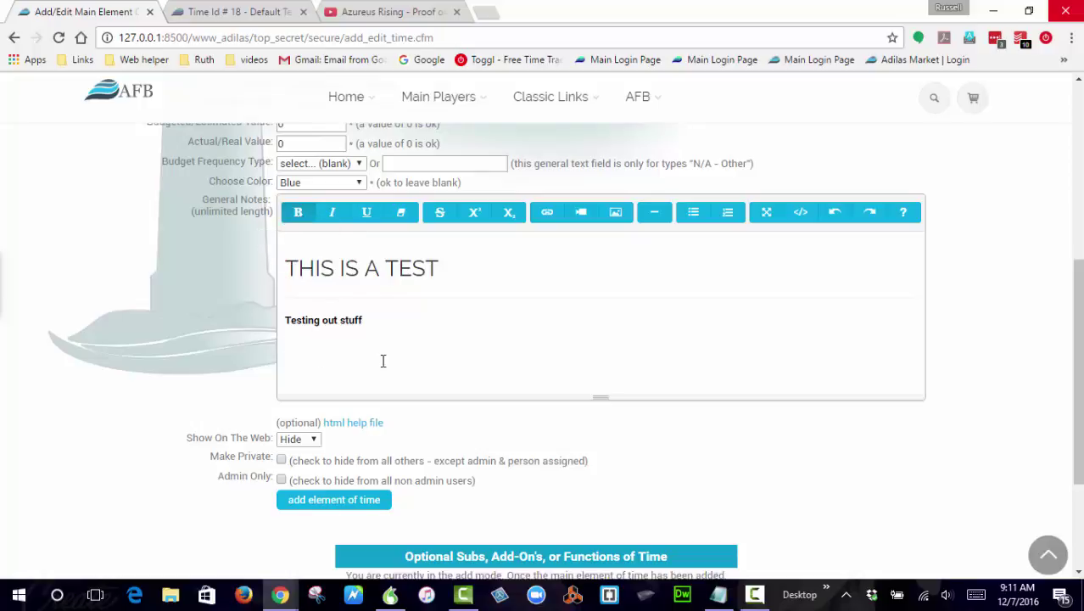
text(ghgf)
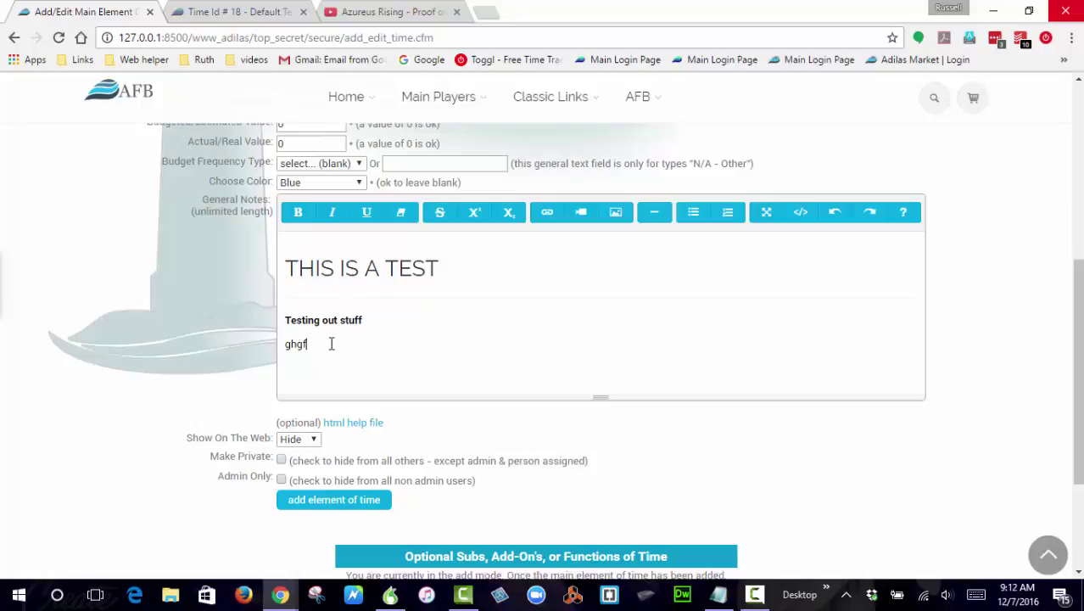
drag(330, 344, 276, 344)
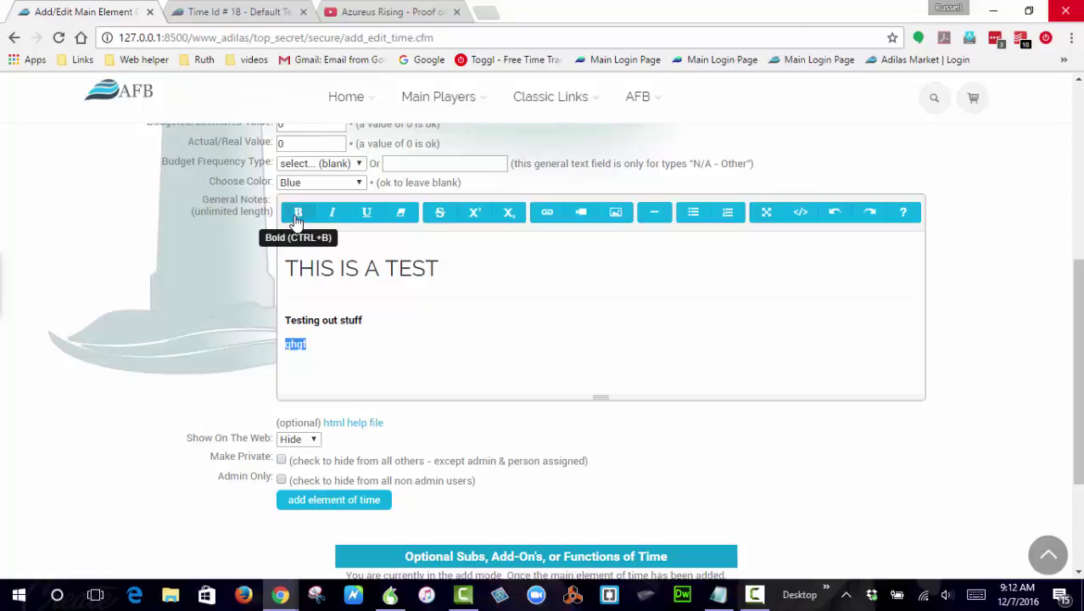
click(311, 354)
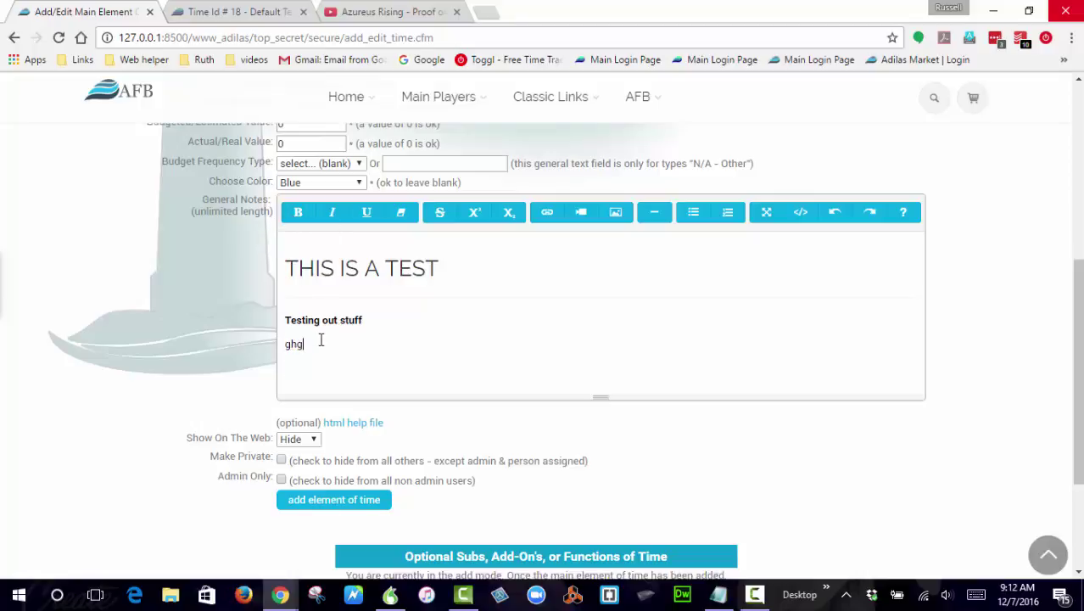
key(BackSpace)
key(BackSpace)
- Start a bulleted list below "Testing out stuff" with the items "one" and "two"
click(692, 212)
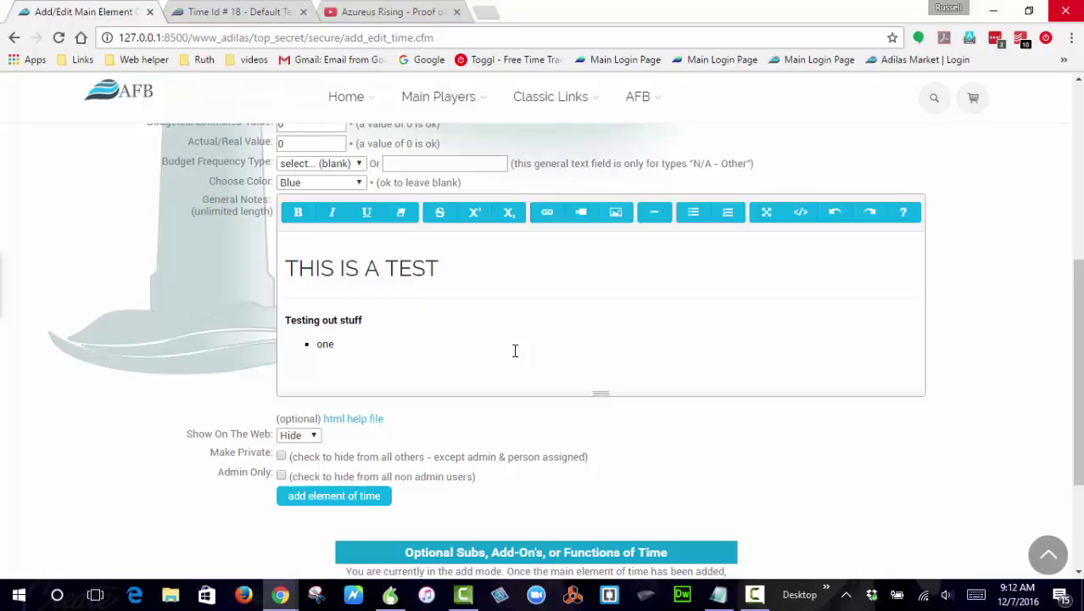
key(Return)
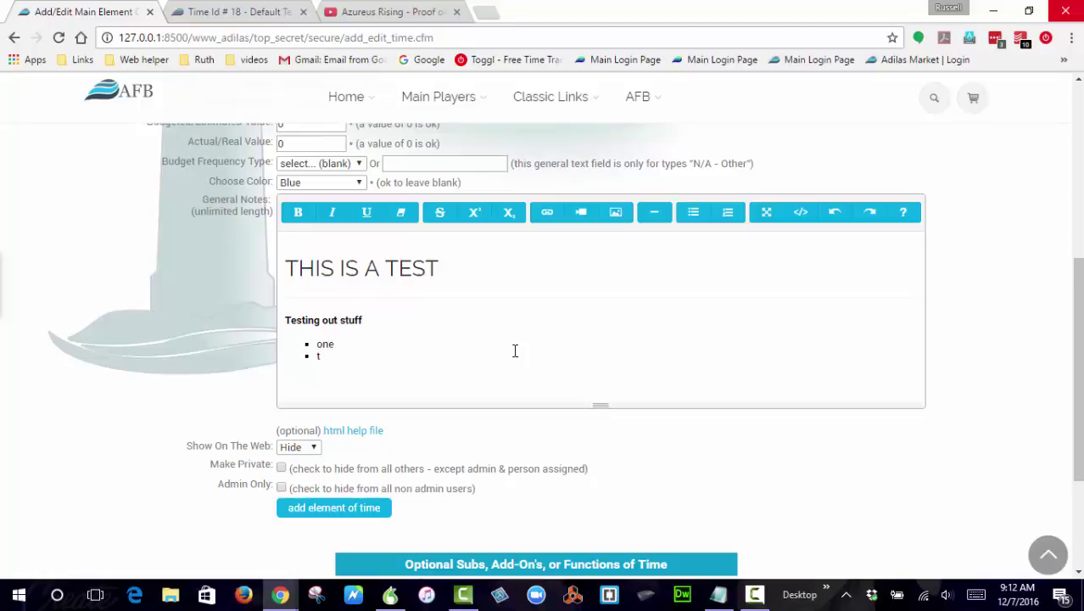
text(two)
key(Return)
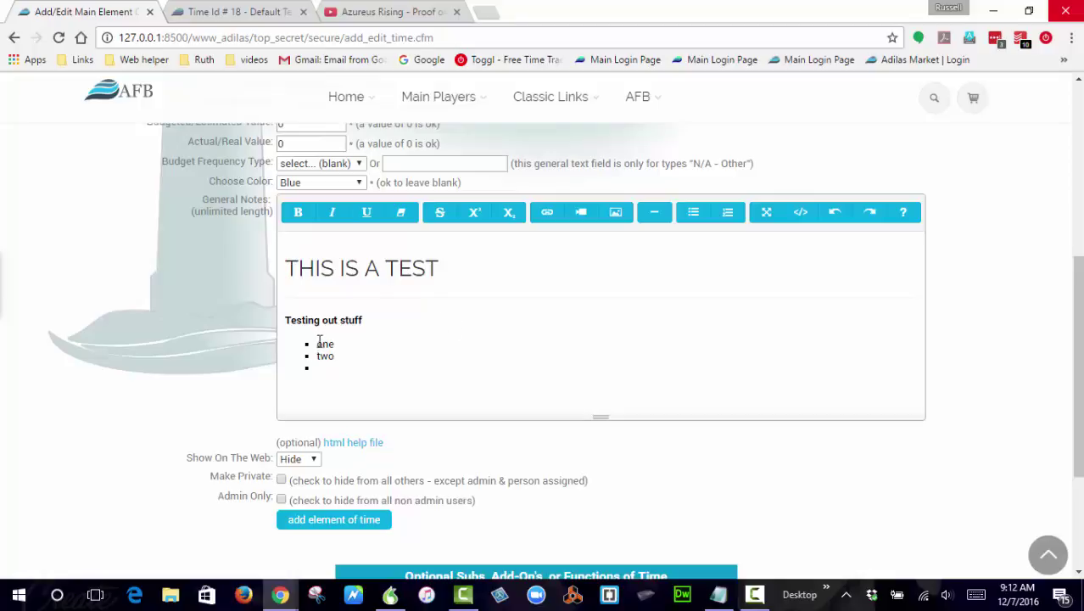
- Copy the item "one" into three more bullets at the end of the list
drag(315, 343, 335, 344)
key(ctrl+c)
click(321, 369)
key(ctrl+v)
key(Return)
key(ctrl+v)
key(Return)
key(ctrl+v)
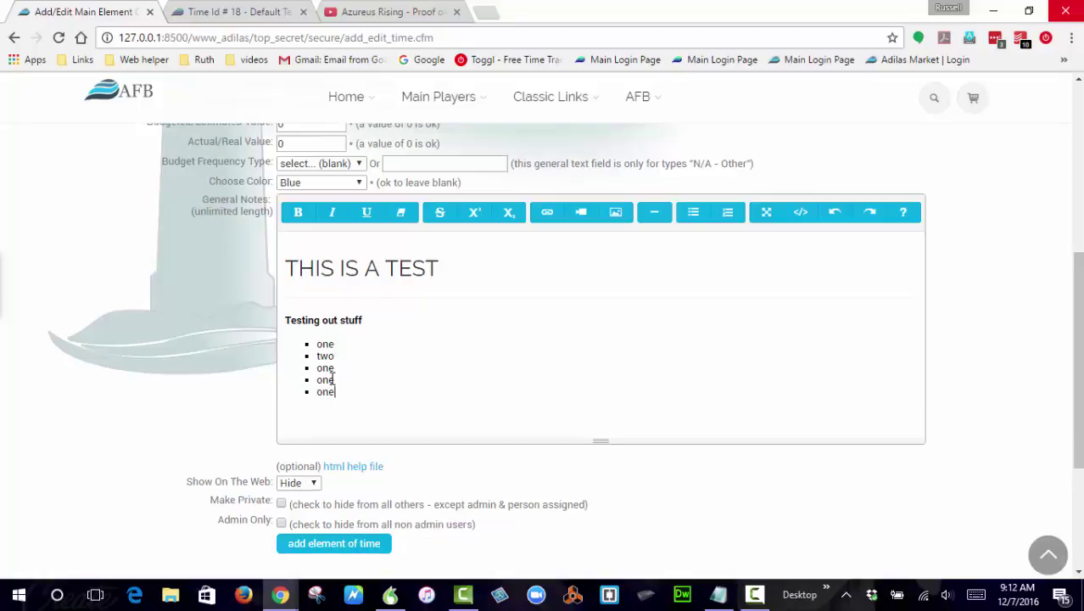
- Convert the bulleted list to a numbered list and end it with a plain line after the fifth item
click(317, 368)
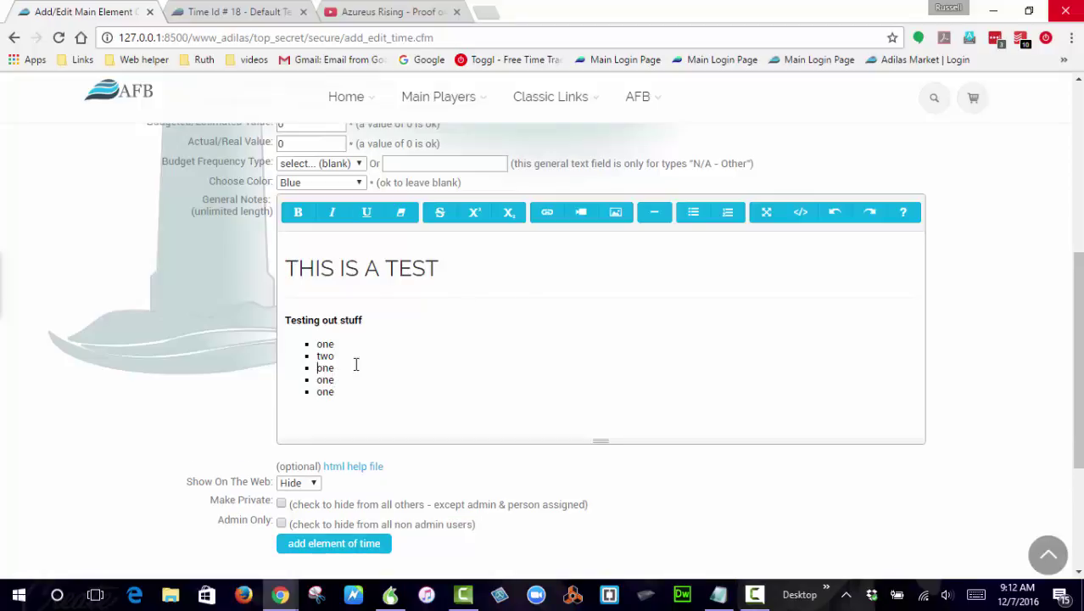
click(727, 214)
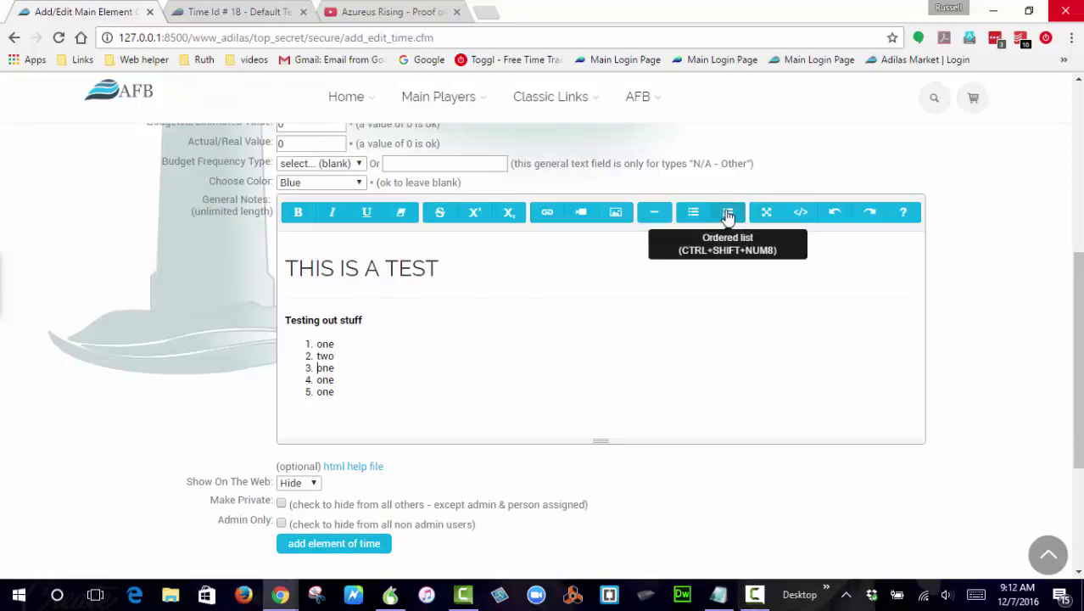
click(346, 394)
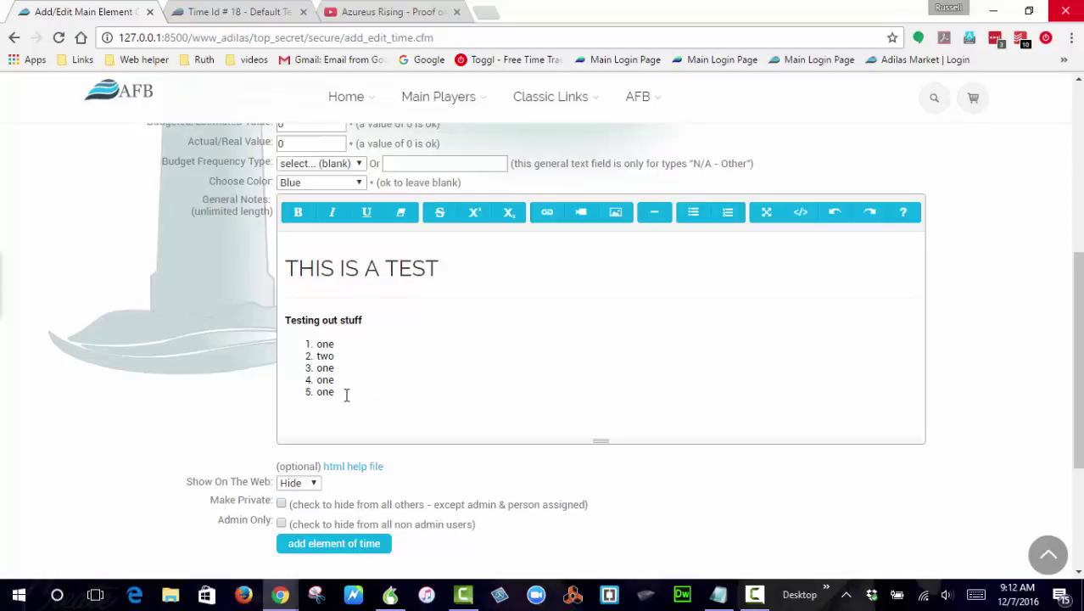
key(Return)
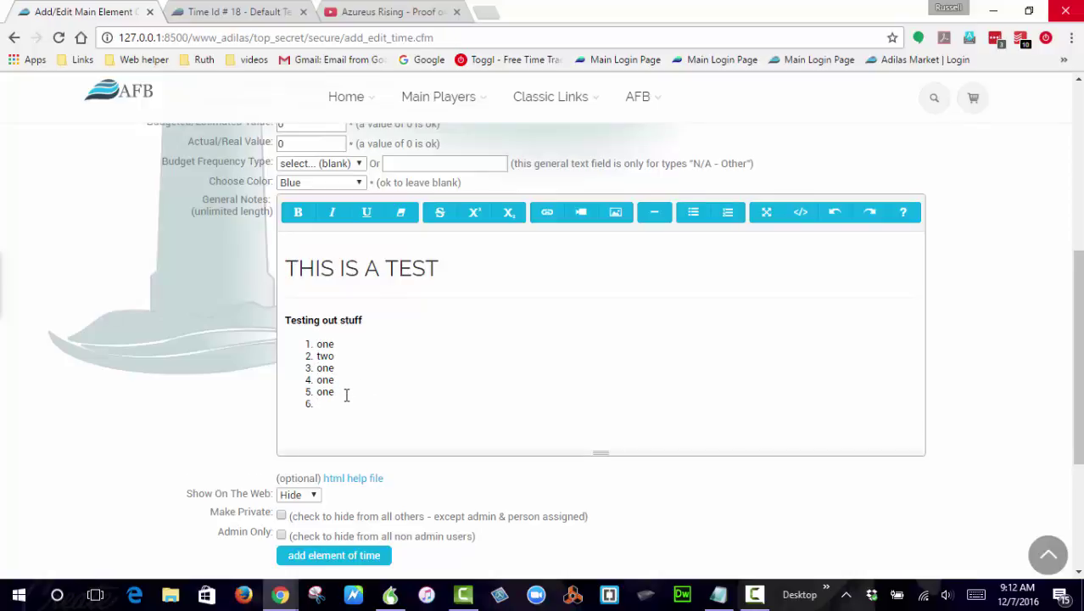
key(Return)
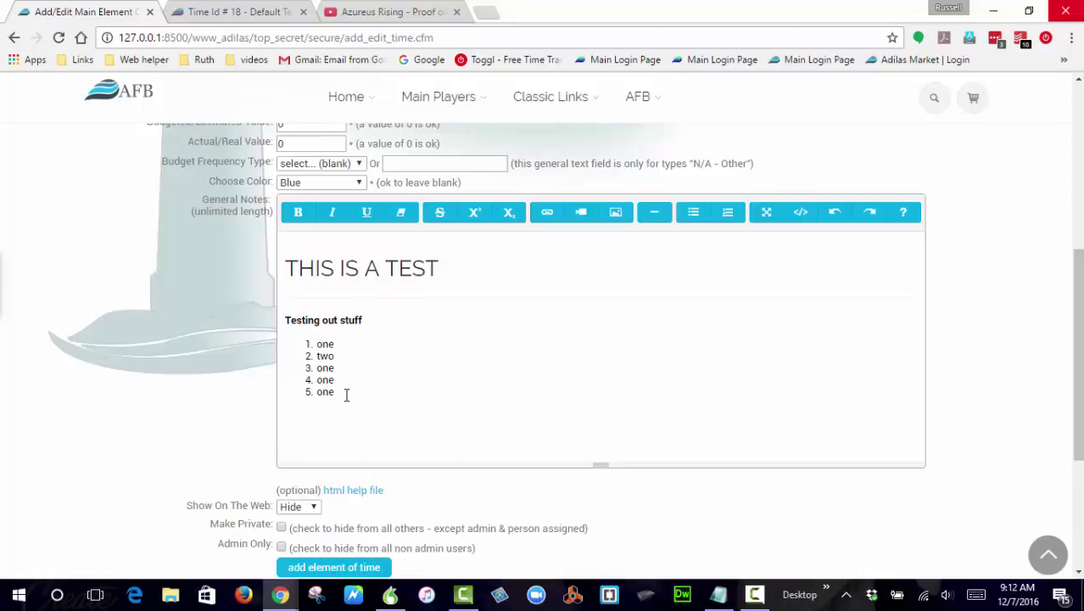
- Add a bulleted list of "gfdjghkjgf", "gdfkhjkfg" and "dfkljlkhgfh" under the numbered list, without a blank line between the lists
click(696, 219)
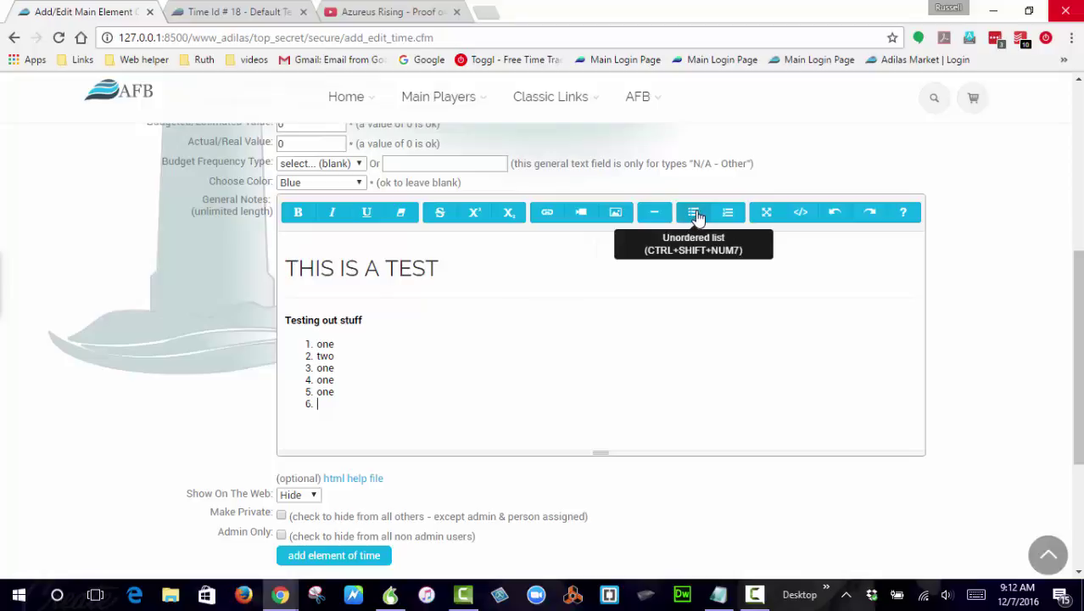
key(Return)
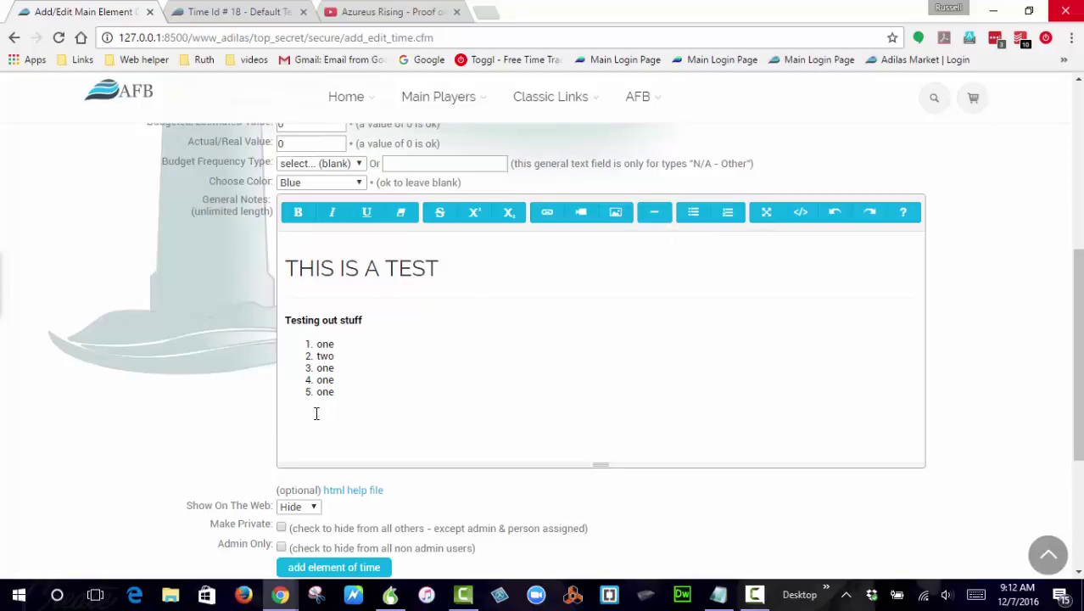
click(695, 218)
text(gfdjghkjgf)
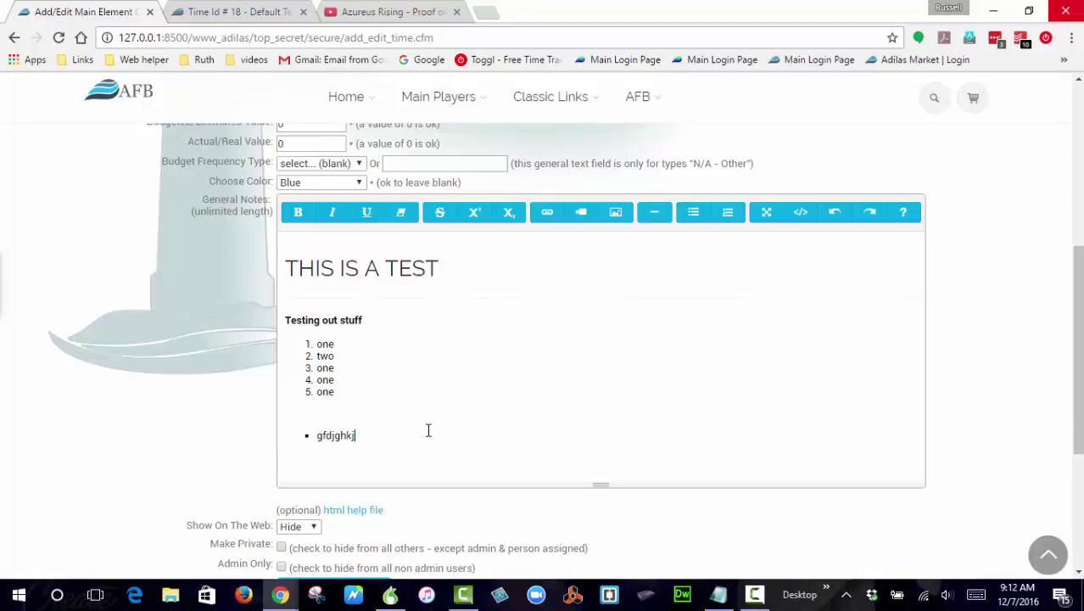
key(Return)
text(gdfkhjkfg)
key(Return)
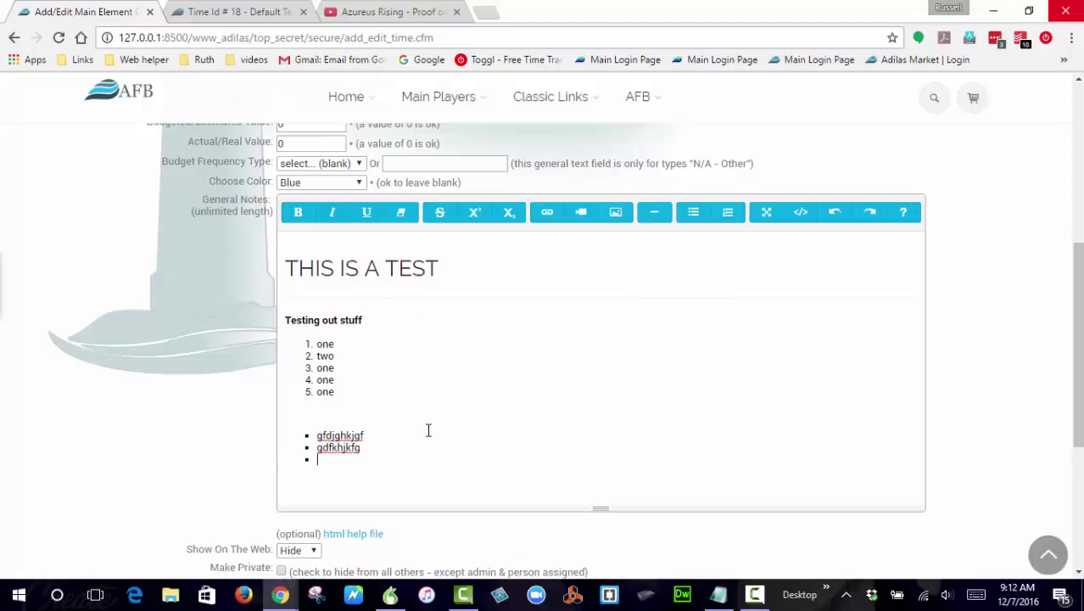
text(dfkljlkhgfh)
click(304, 414)
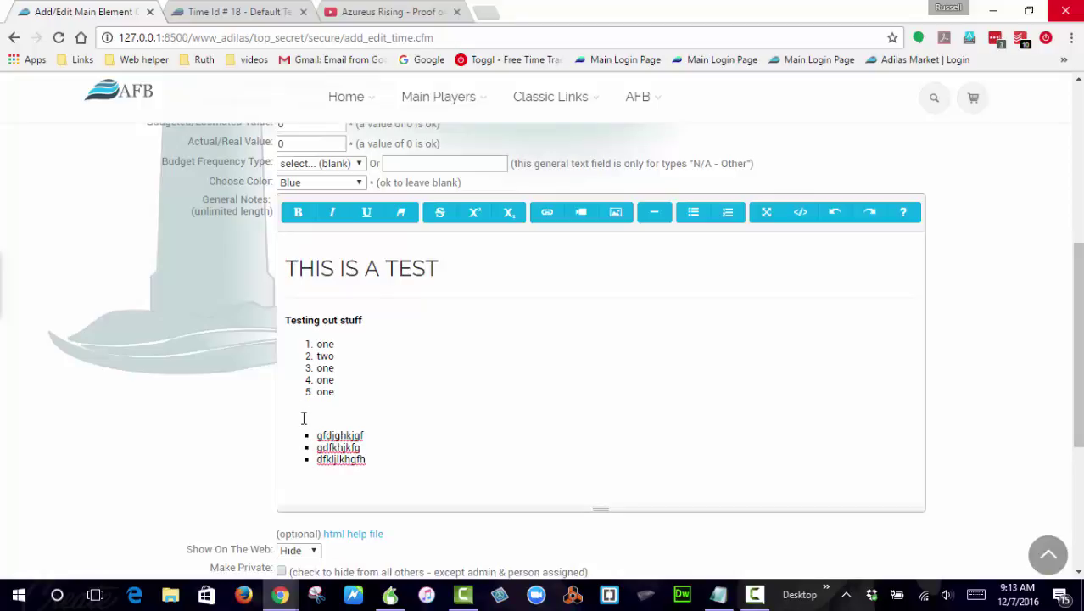
key(Delete)
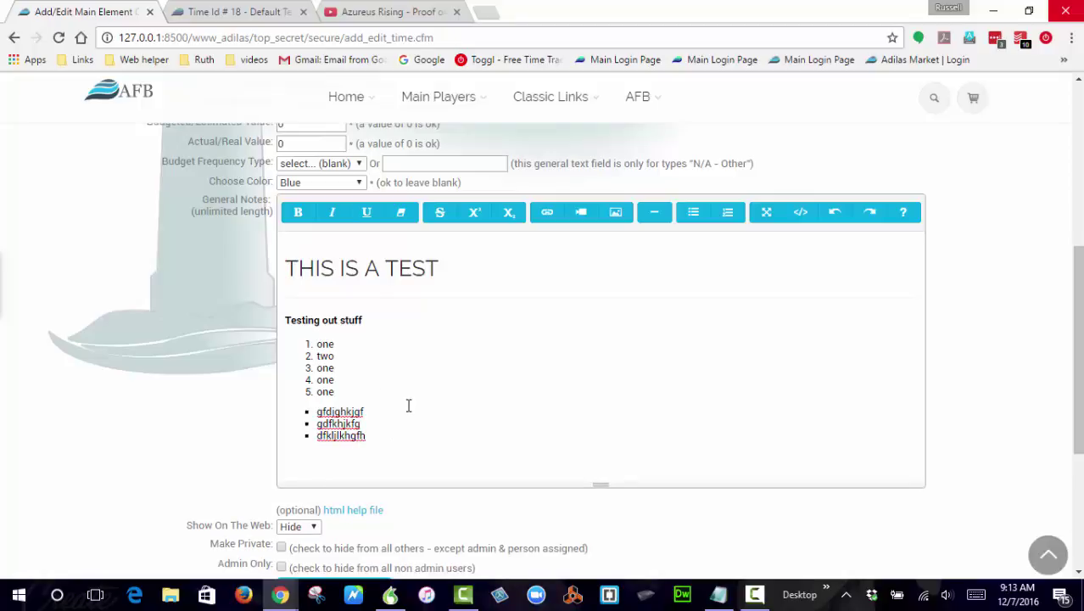
- Underline the first numbered item "one" and italicize the second item "two"
double_click(326, 344)
click(366, 212)
click(373, 367)
drag(346, 358, 312, 358)
click(350, 370)
click(327, 356)
click(342, 366)
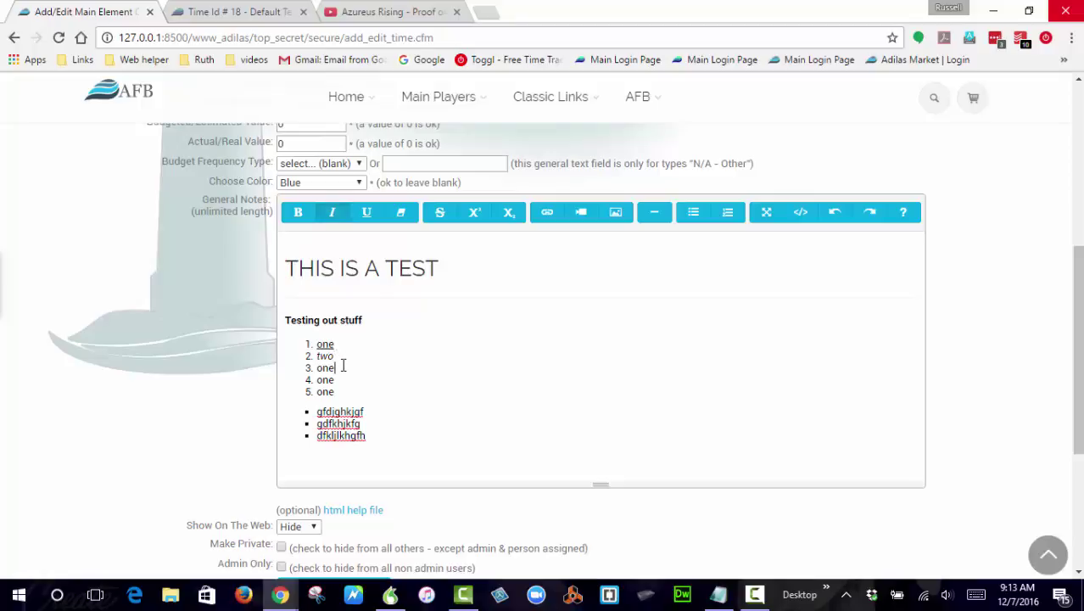
- Apply strikethrough to the third numbered item "one"
drag(343, 366, 308, 368)
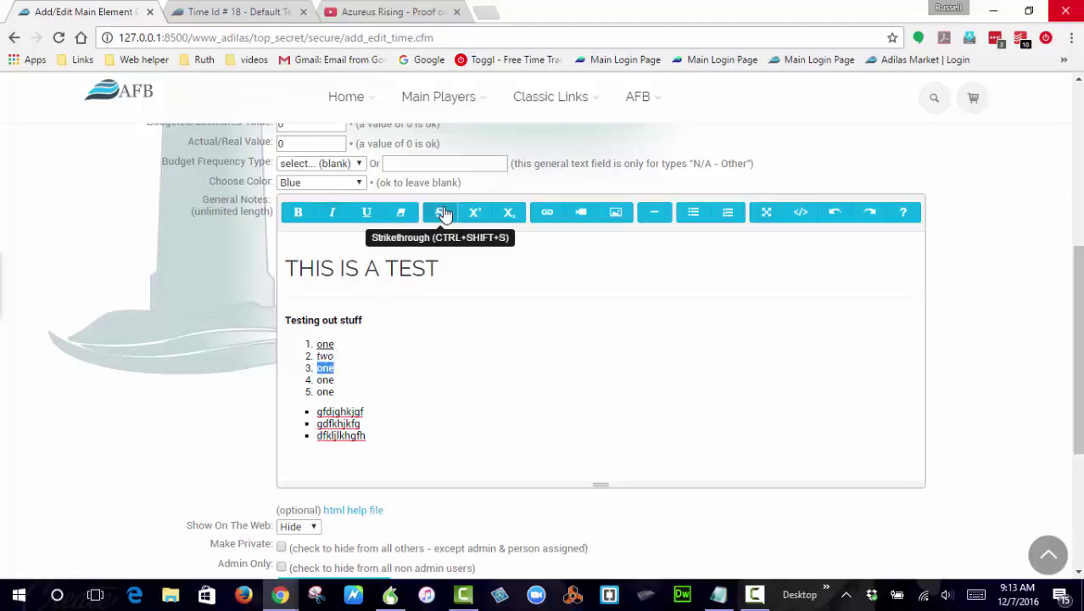
click(439, 212)
click(358, 379)
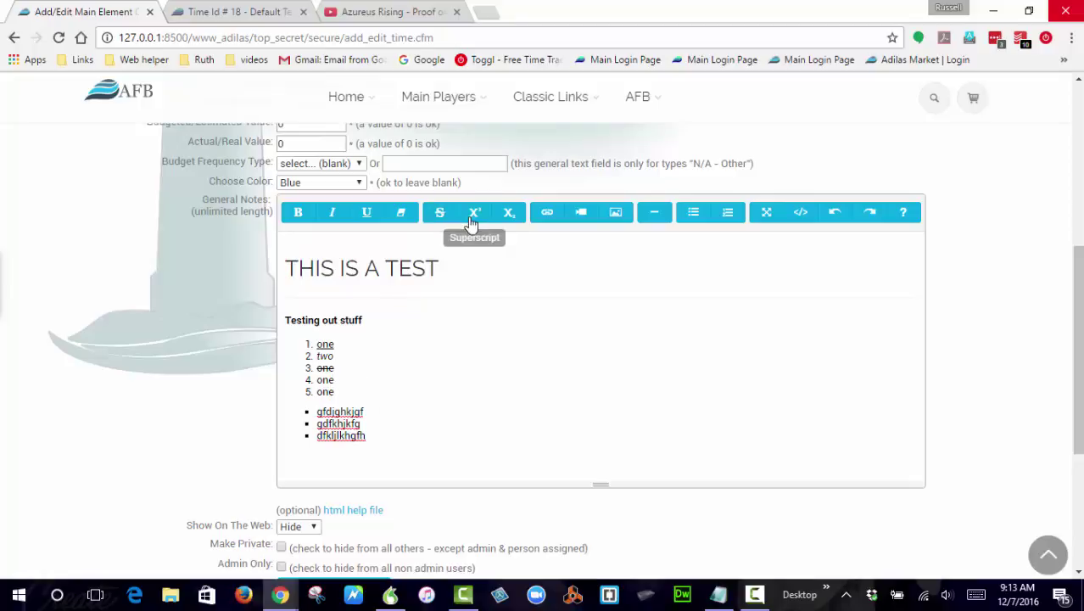
- Add the lines "CO2" and "H2O" as plain text below the bulleted list
click(375, 436)
key(Return)
key(Return)
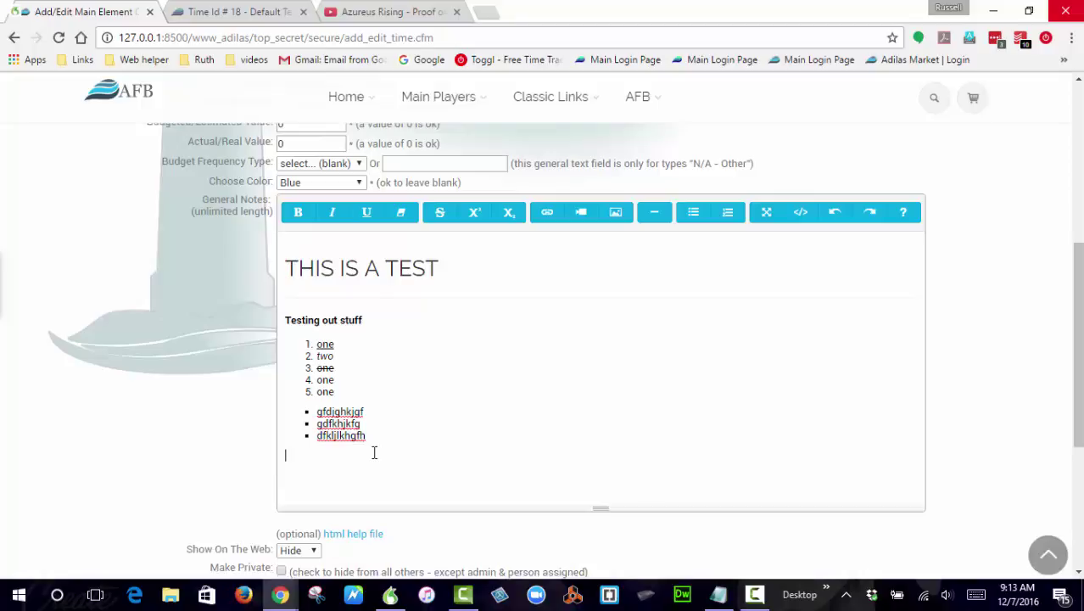
text(CO2)
key(Return)
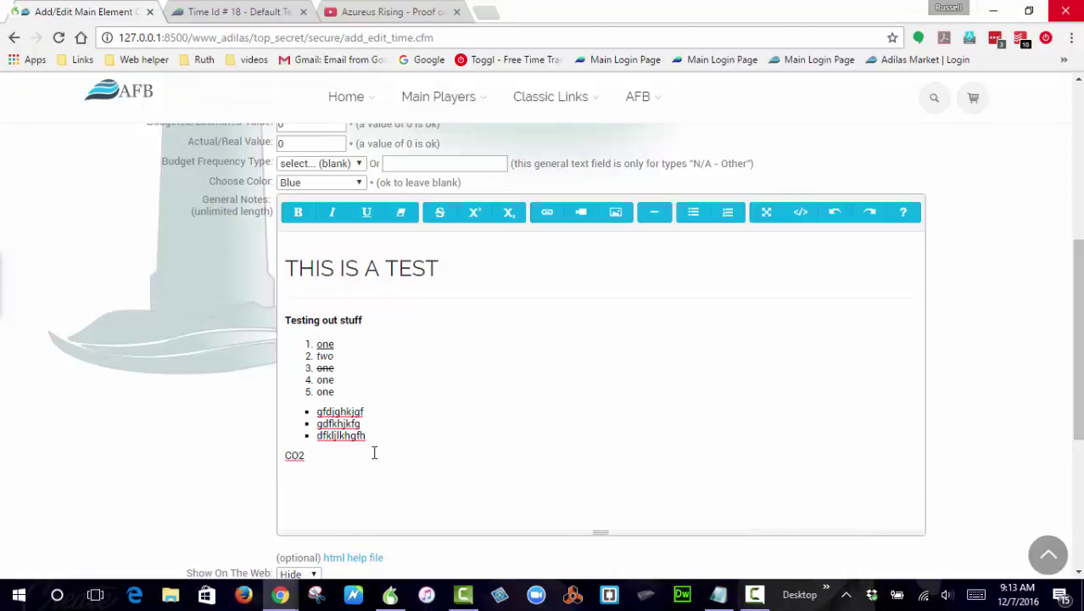
text(H2O)
- Format the 2 in "CO2" as superscript and the 2 in "H2O" as subscript
click(303, 456)
click(474, 212)
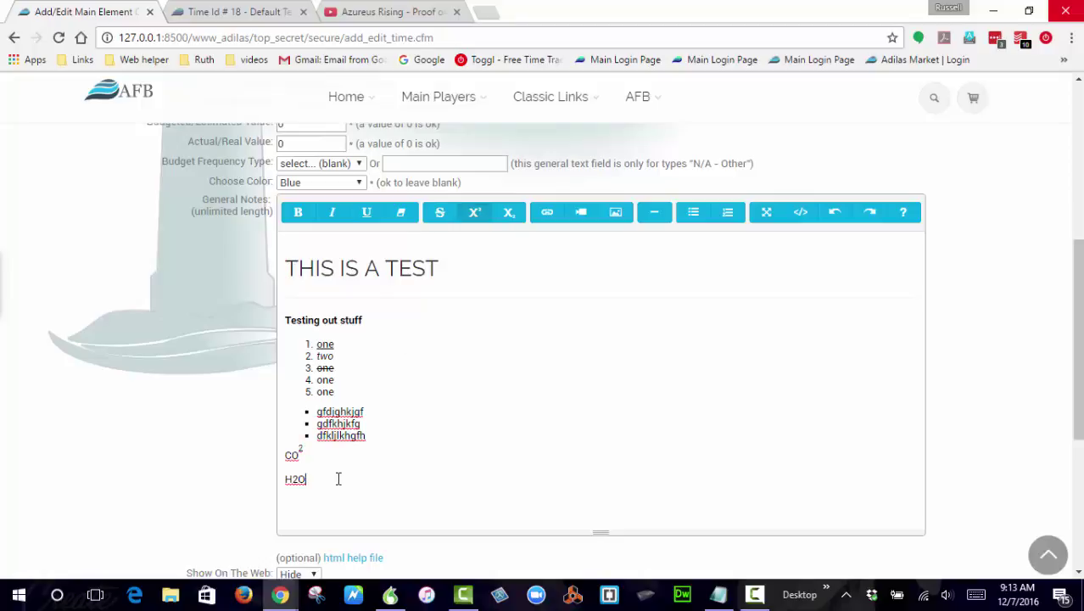
drag(297, 480, 289, 479)
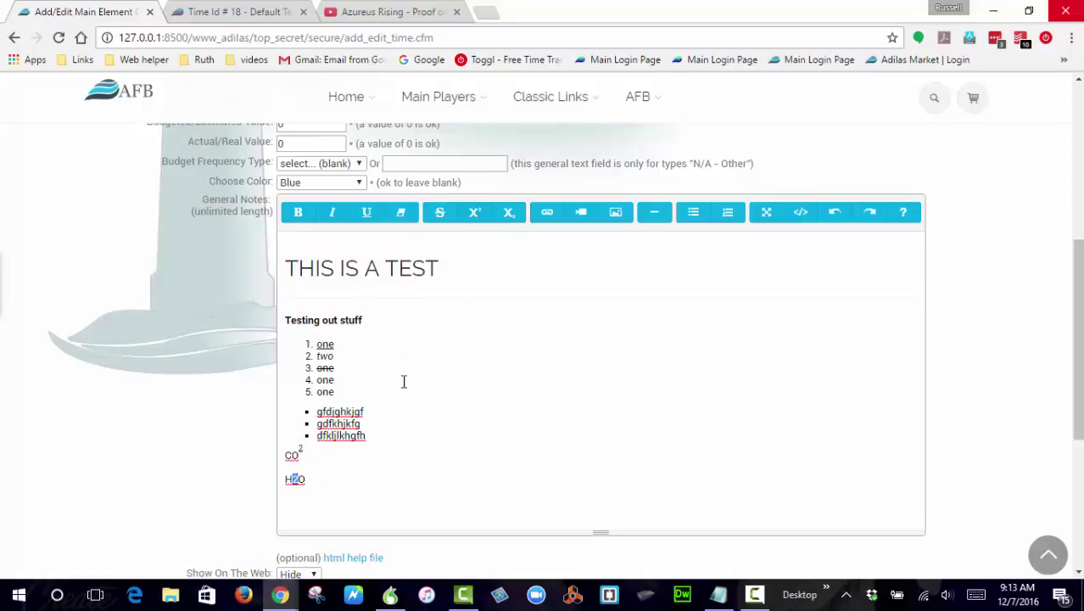
click(508, 212)
click(337, 507)
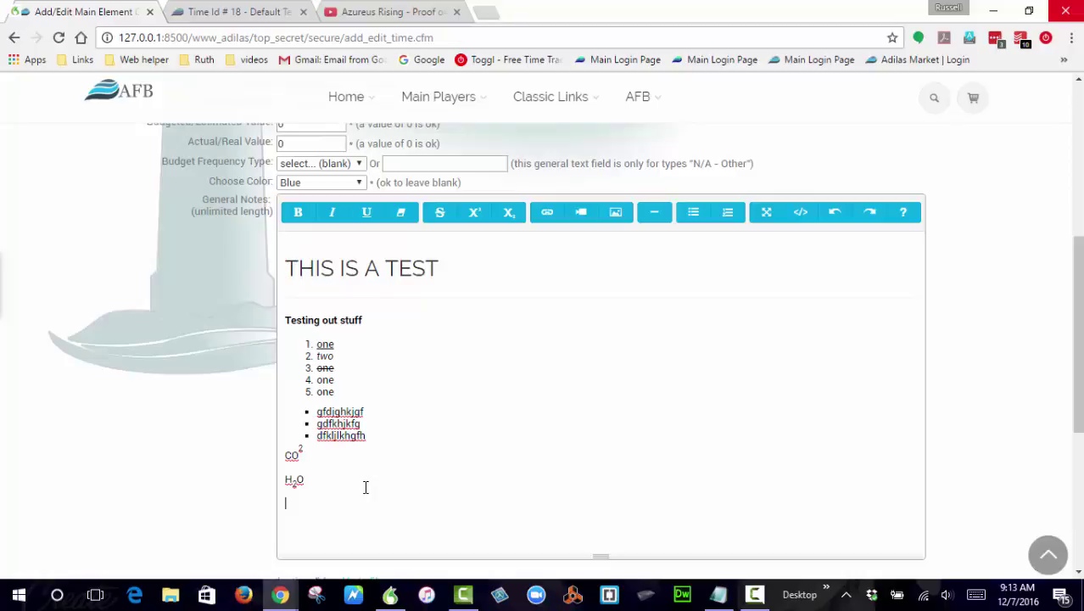
- Add the line "YouTube video link" below "H2O" and copy the web address of the Azureus Rising teaser trailer on YouTube
text(YouTube video link)
click(402, 12)
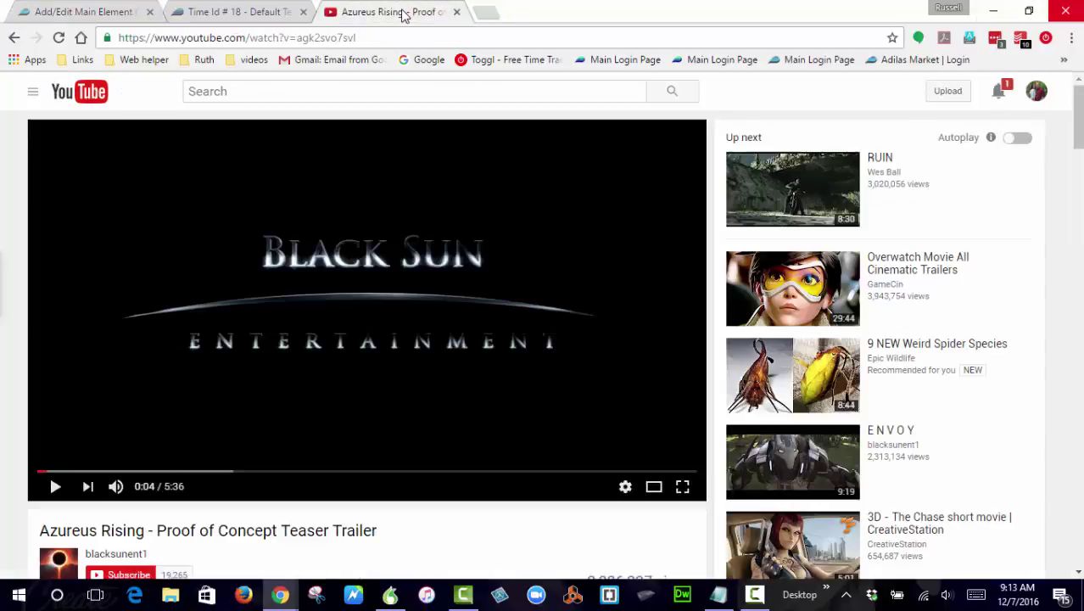
click(225, 38)
key(ctrl+c)
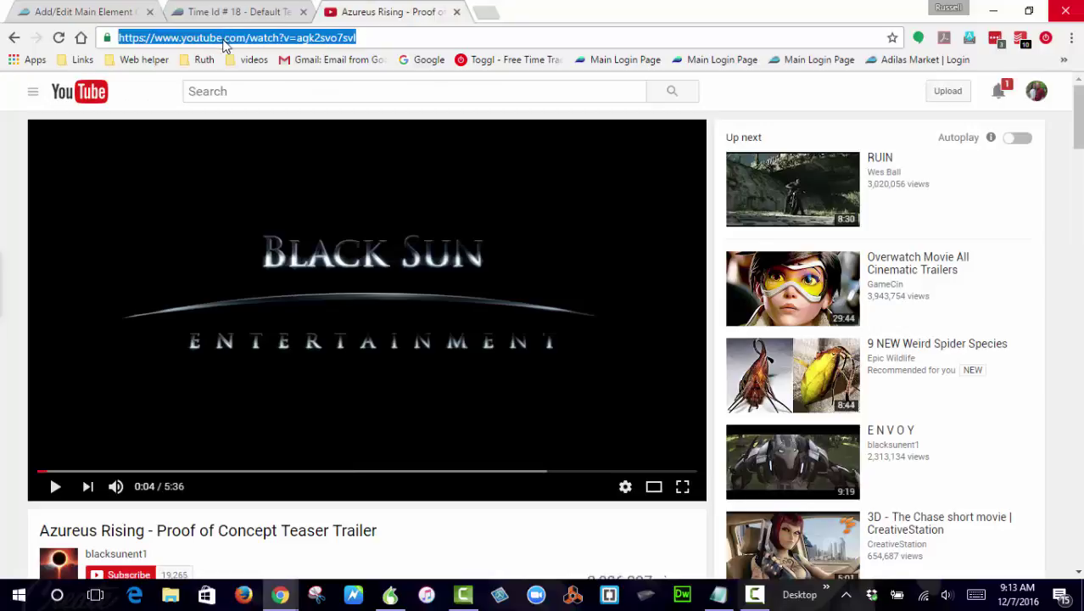
- Turn the text "YouTube video link" in the notes into a link to the copied YouTube address, set to open in a new window
click(126, 12)
drag(374, 503, 281, 507)
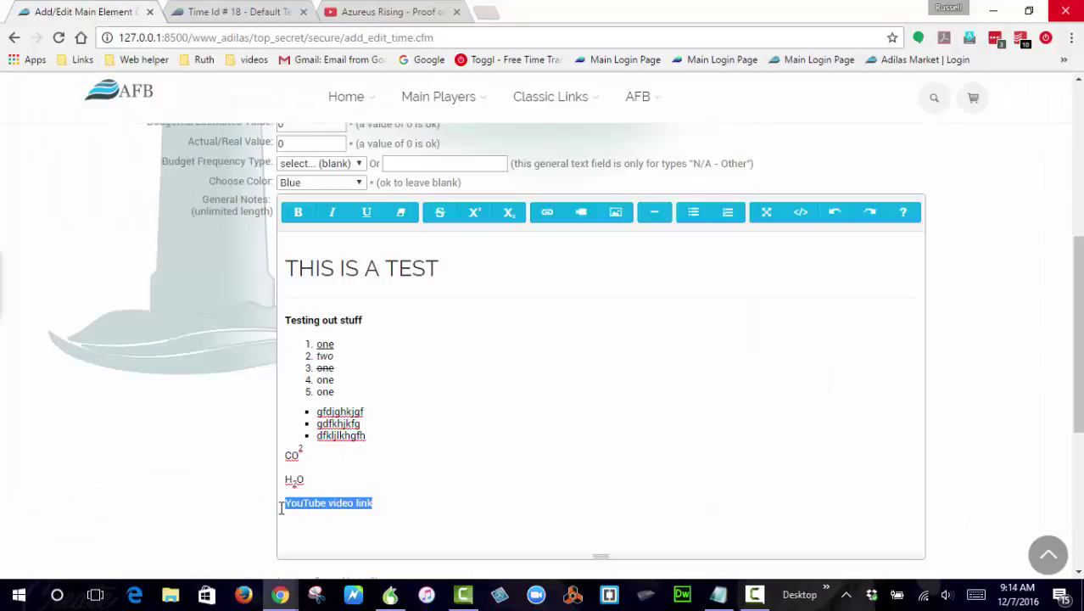
click(547, 212)
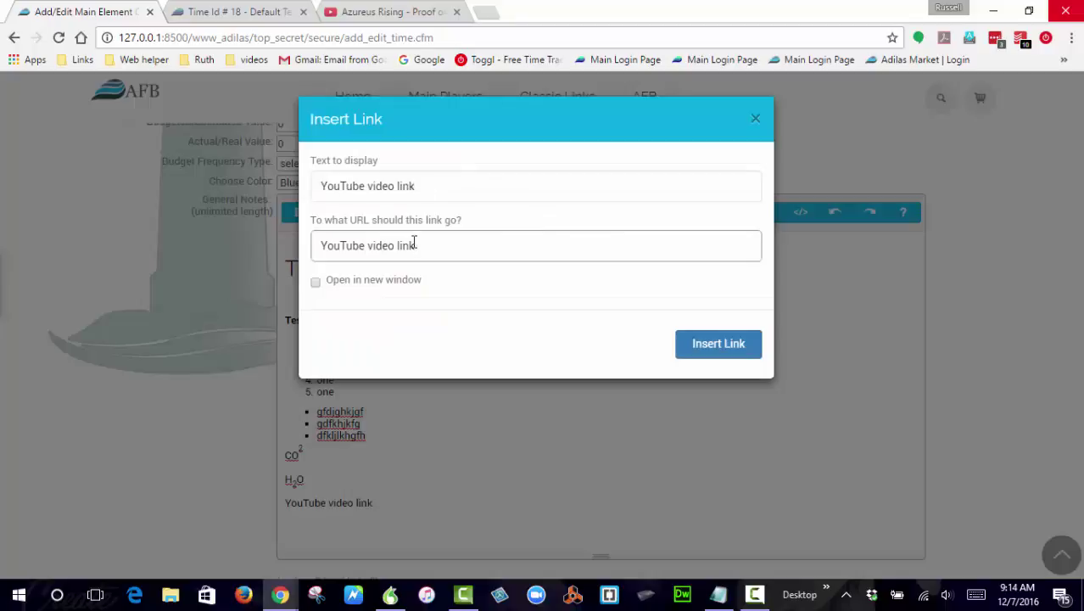
key(ctrl+a)
key(ctrl+v)
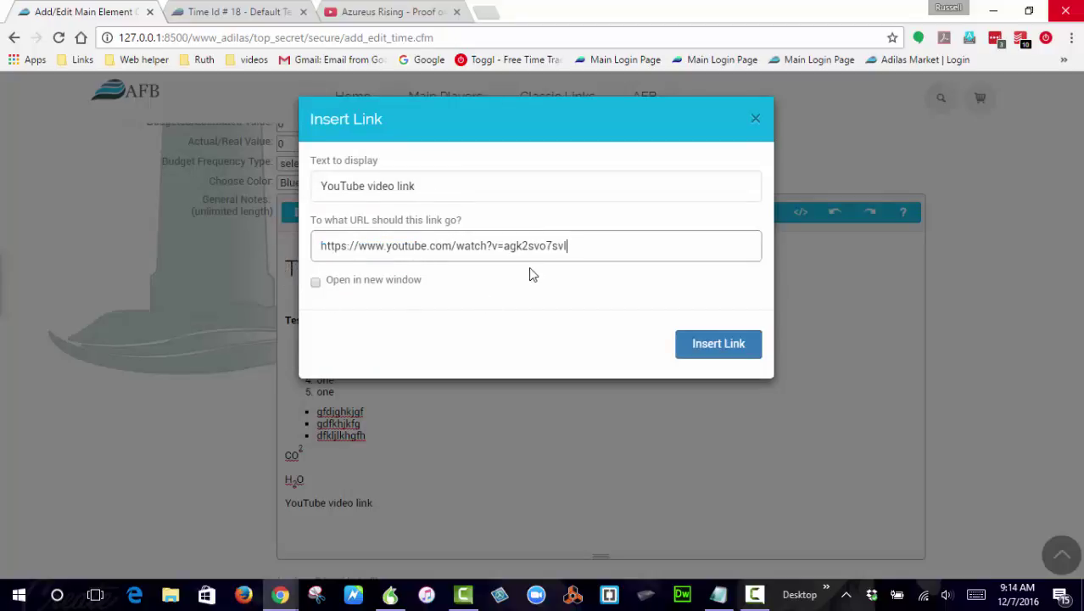
click(316, 282)
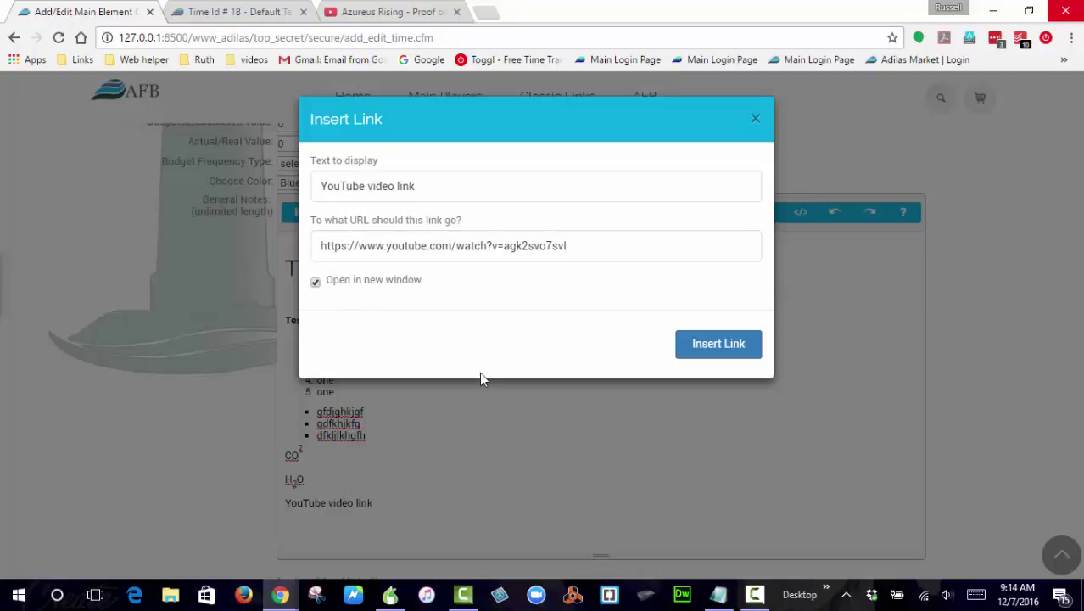
click(721, 346)
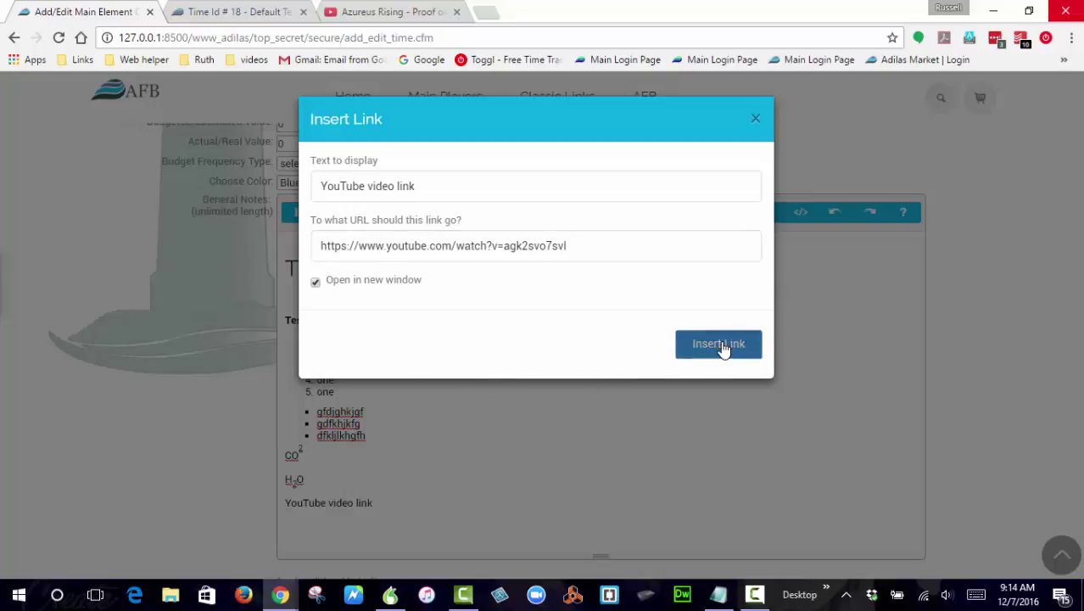
click(393, 473)
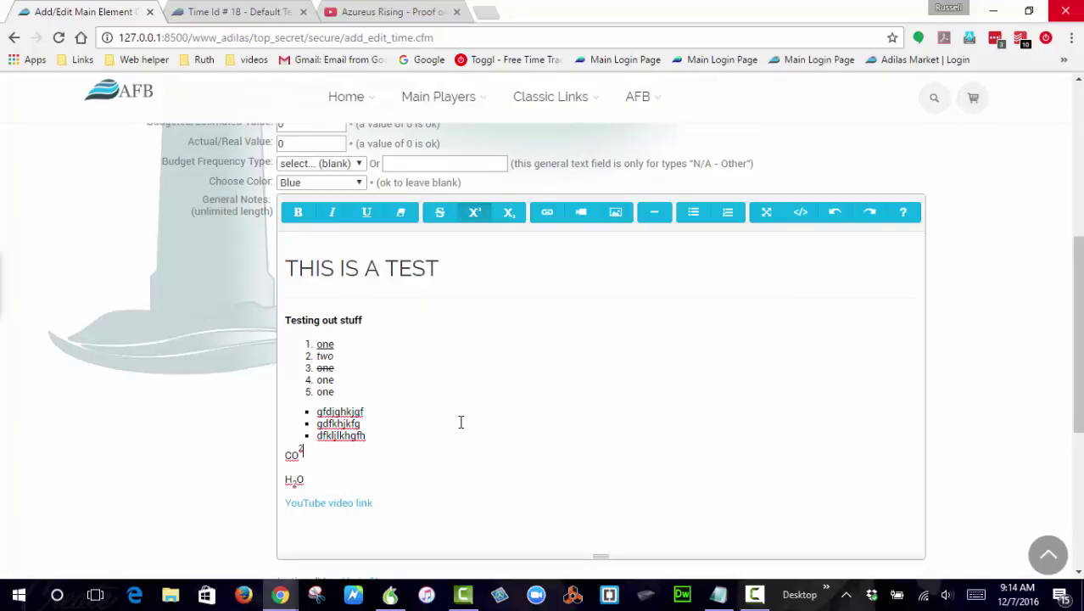
scroll(445, 407, down, 1)
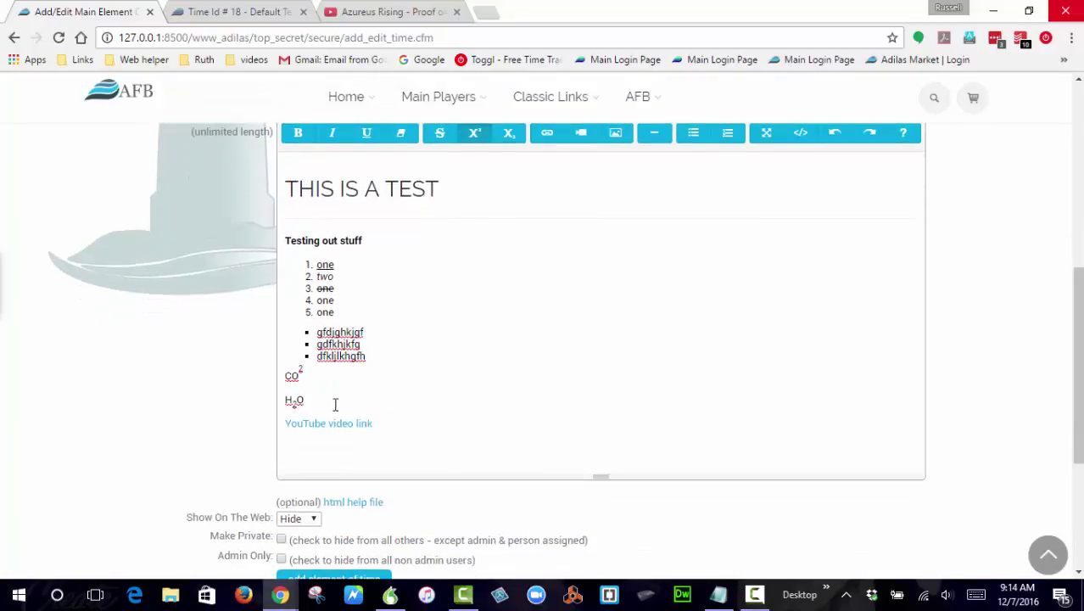
click(388, 423)
key(Return)
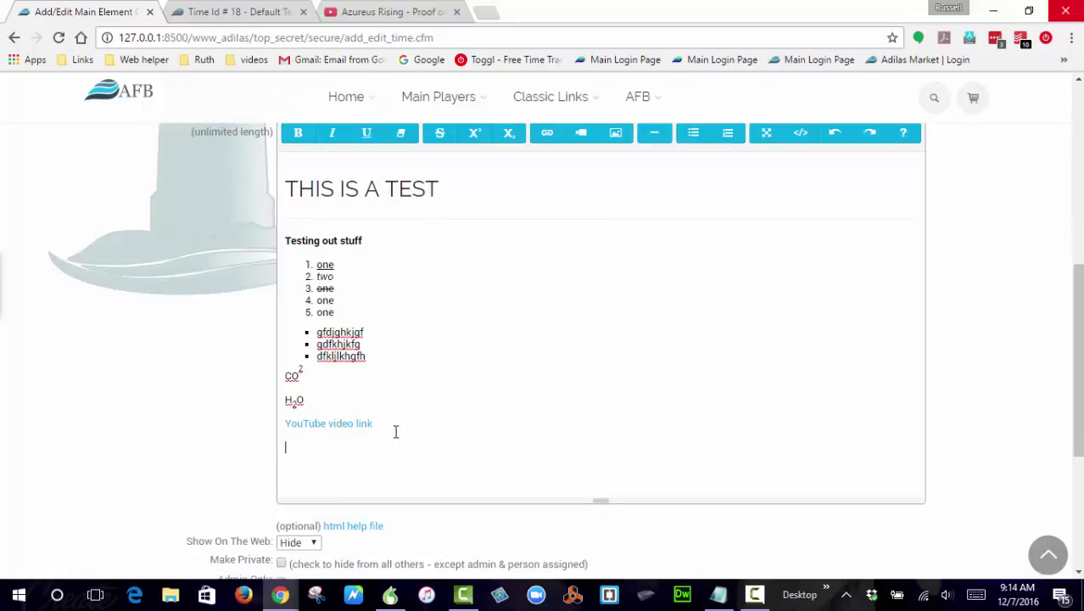
scroll(399, 432, up, 3)
scroll(424, 424, down, 3)
scroll(449, 416, up, 1)
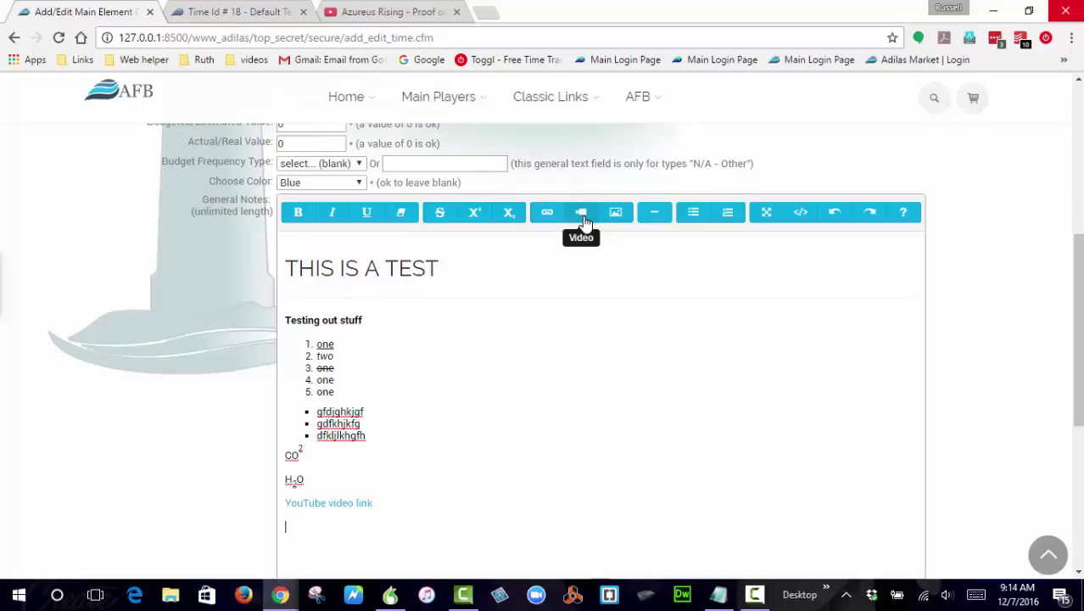
scroll(580, 358, down, 3)
scroll(573, 317, up, 2)
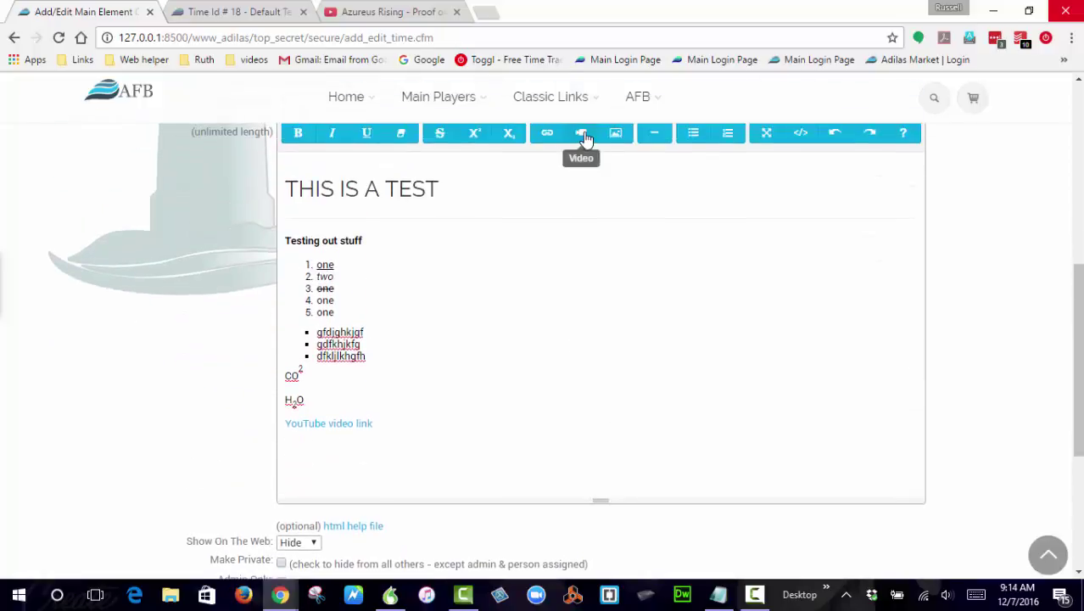
click(584, 141)
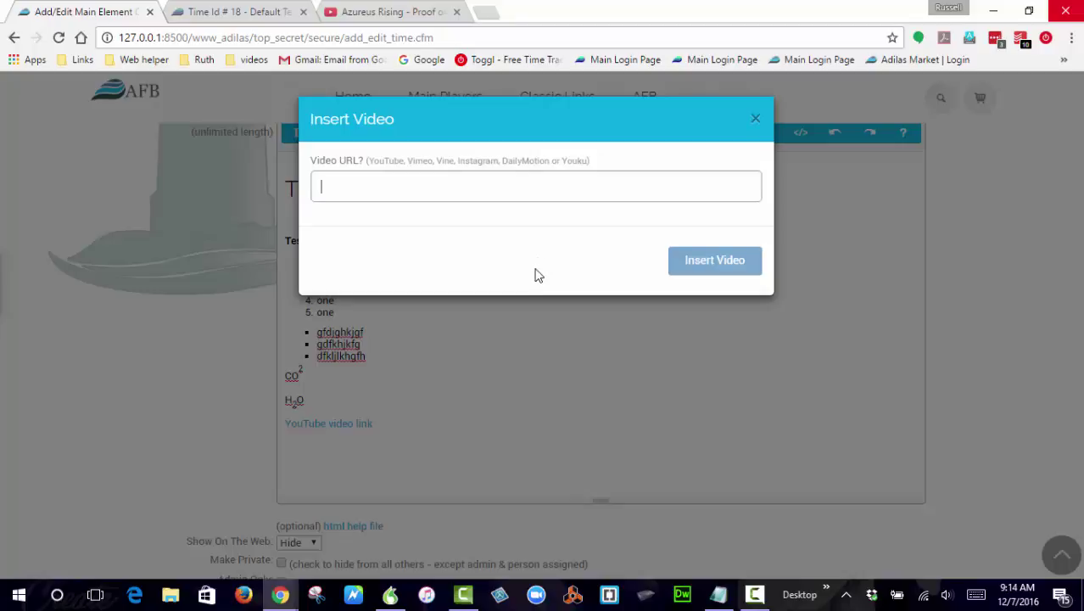
key(alt+Tab)
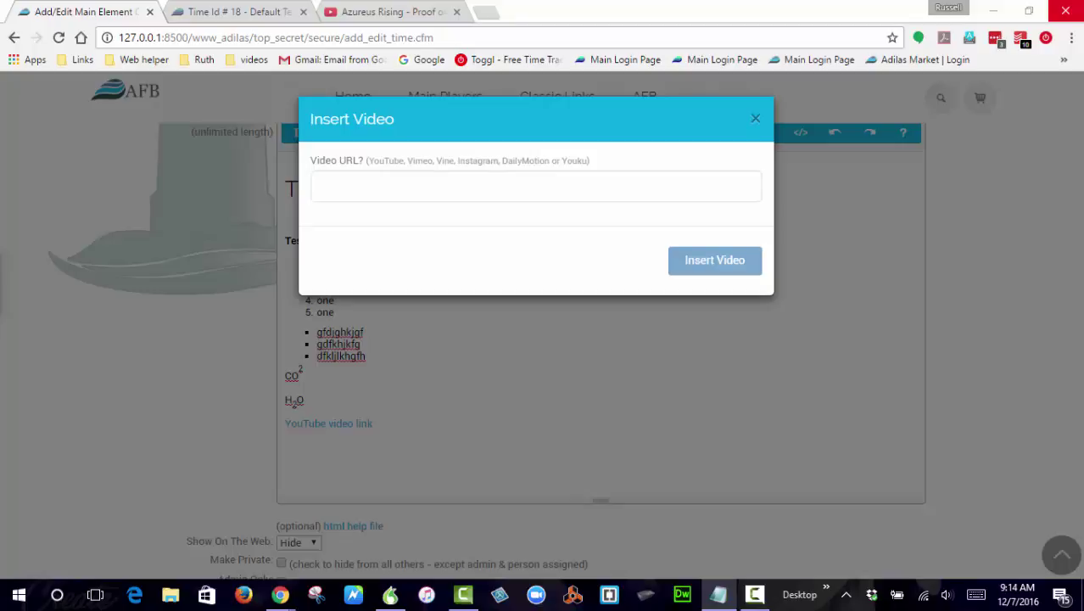
click(358, 185)
text(http://adilasforbusiness.com/temp_videos/AdilasForBusiness.mp4)
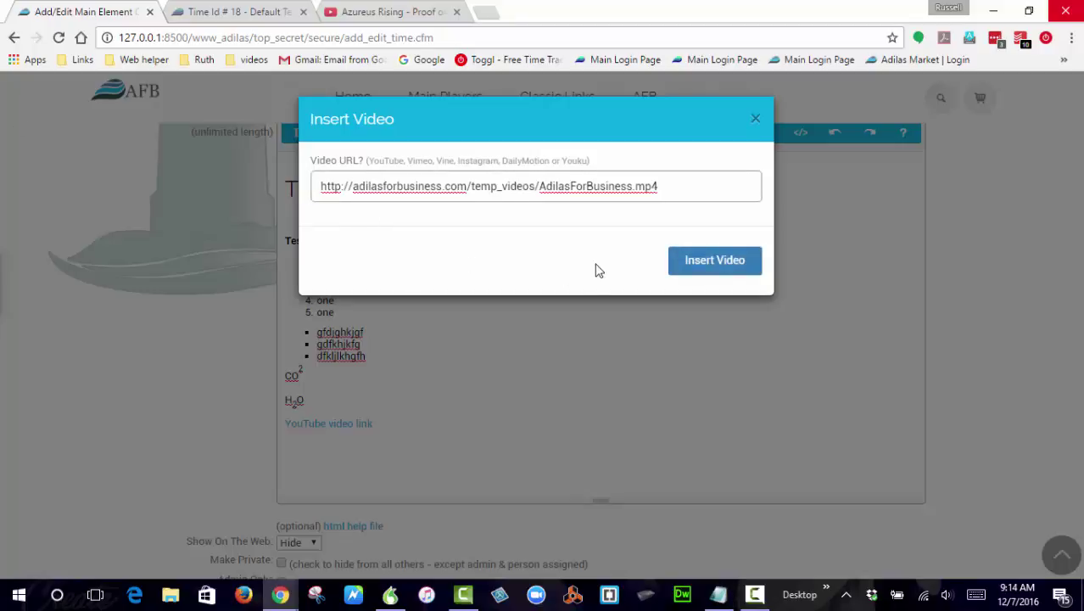
click(708, 262)
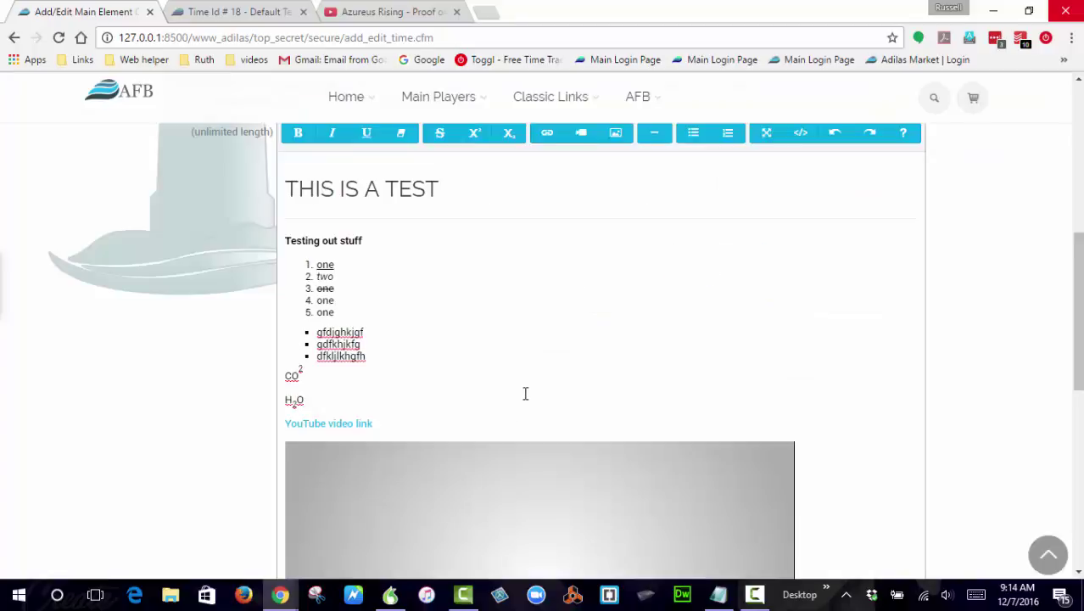
scroll(525, 394, down, 5)
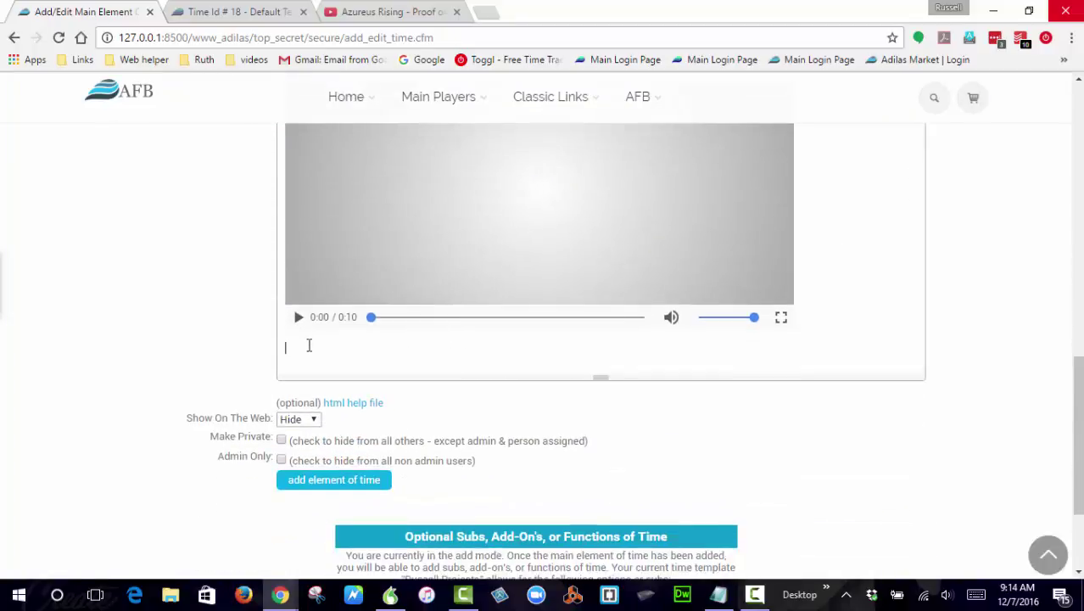
scroll(835, 329, up, 3)
scroll(682, 399, down, 3)
scroll(704, 357, up, 2)
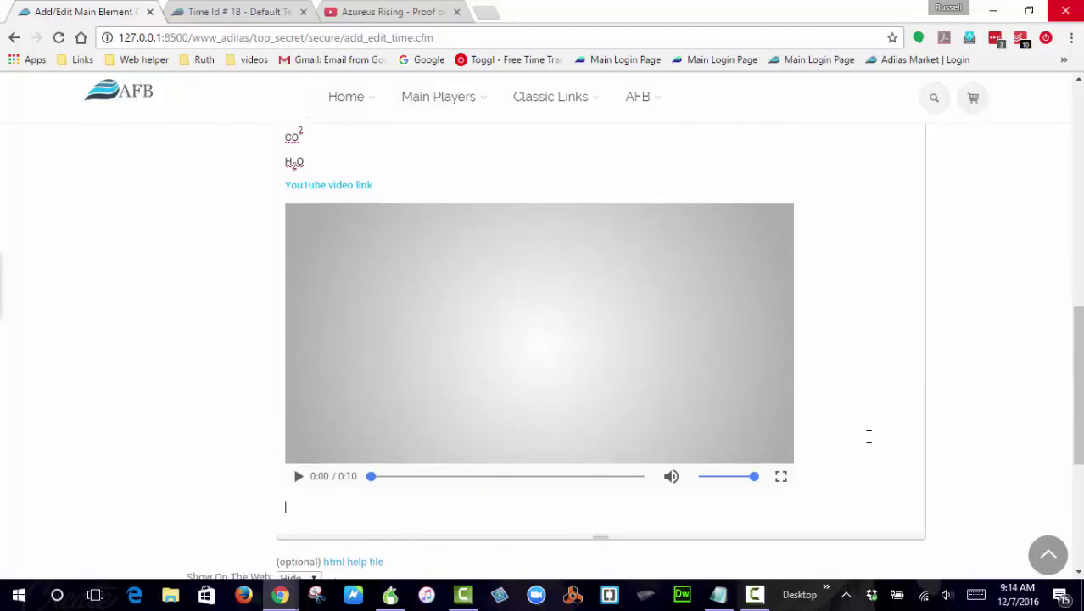
click(821, 317)
key(ctrl+v)
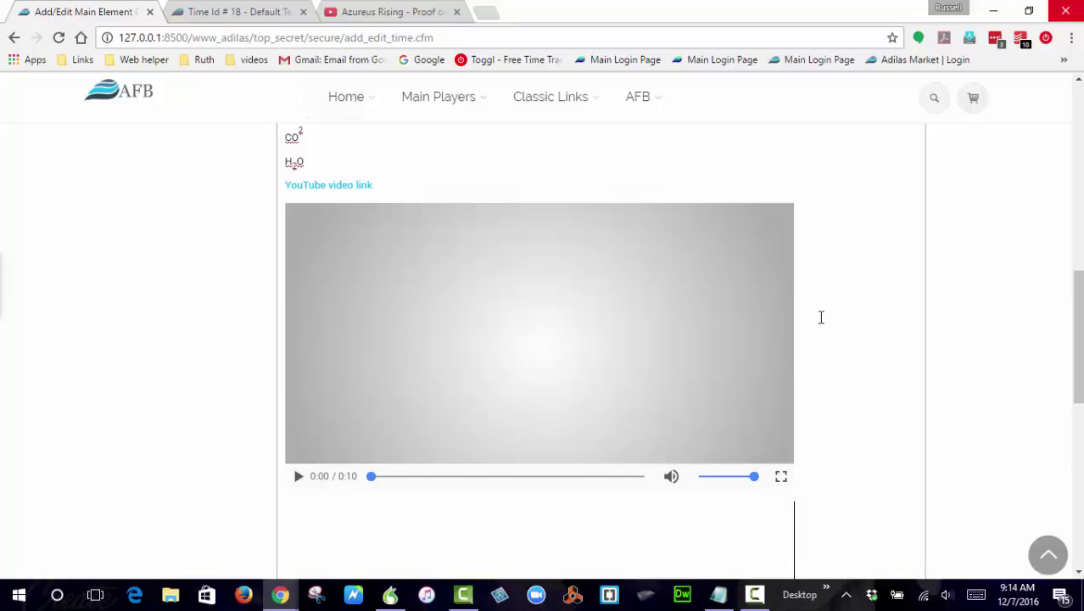
scroll(742, 308, down, 4)
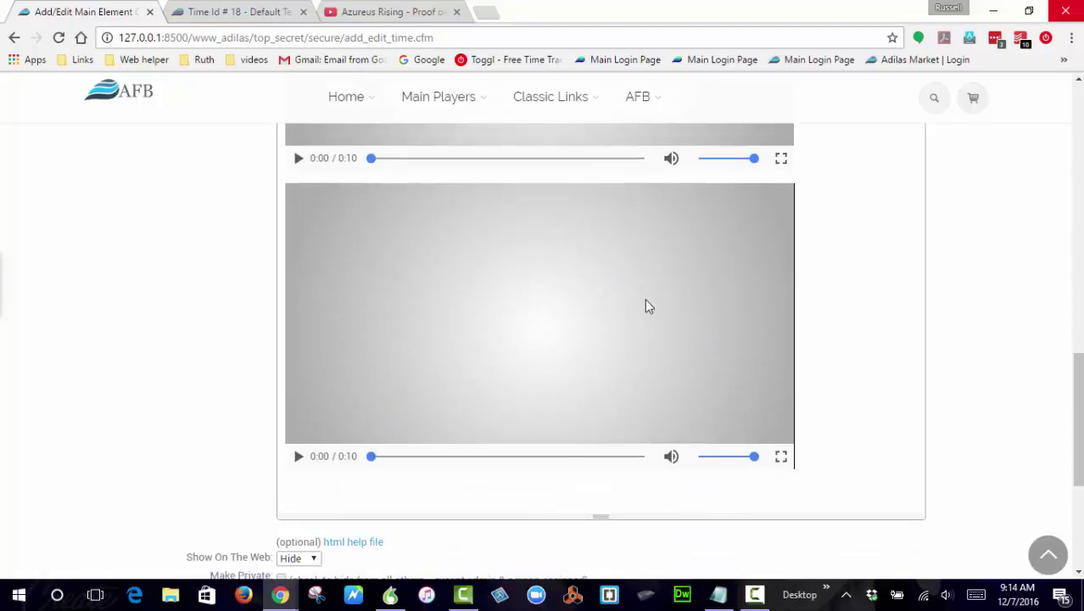
key(ctrl+z)
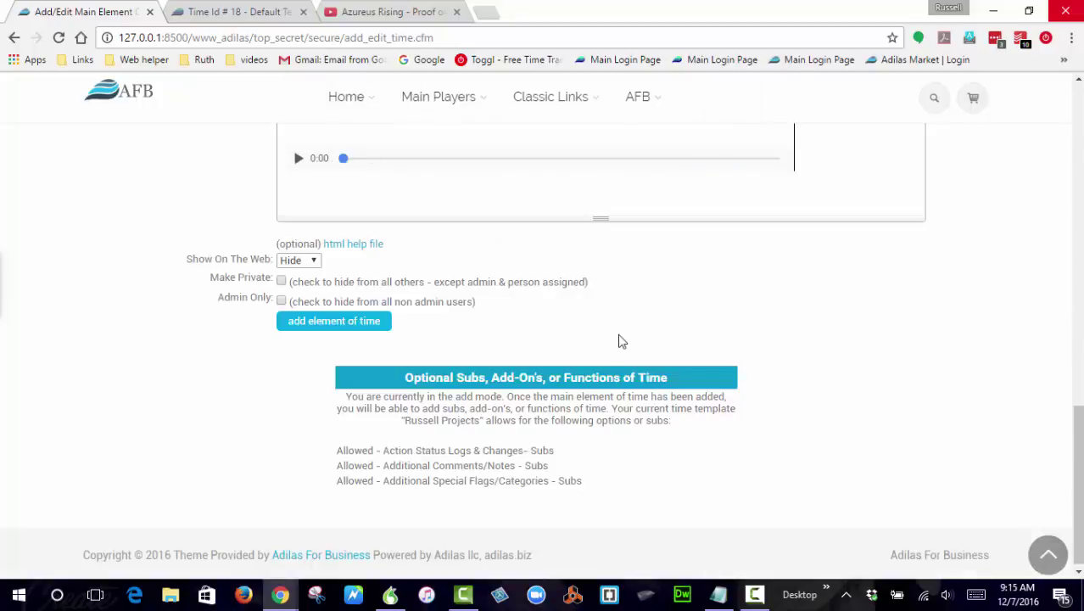
scroll(656, 266, up, 5)
scroll(814, 395, down, 1)
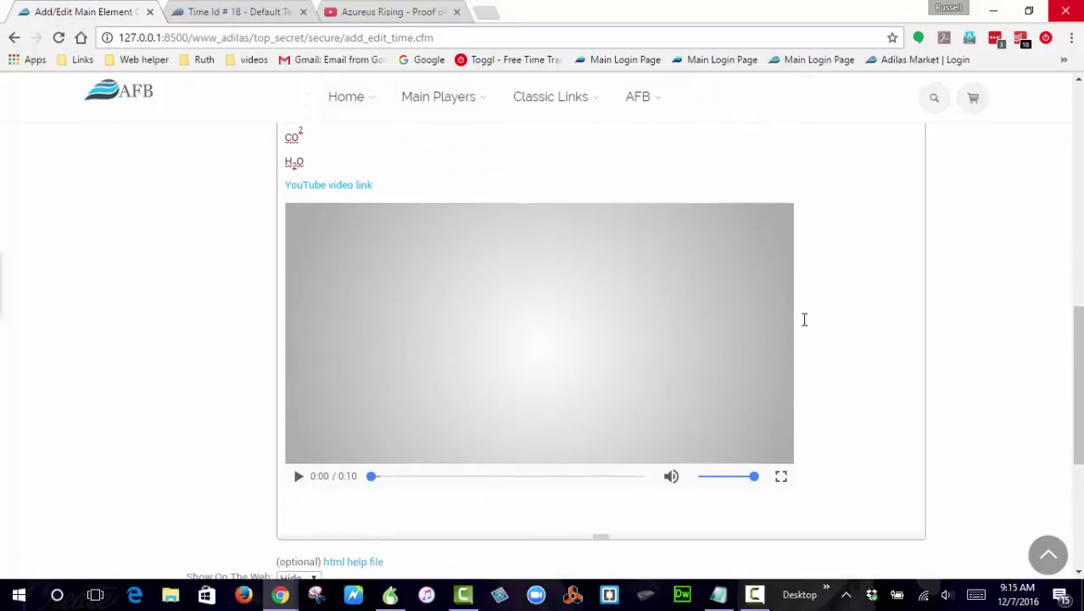
- Add a new line below the embedded video and copy the web address of the Azureus Rising trailer again
click(303, 500)
key(Return)
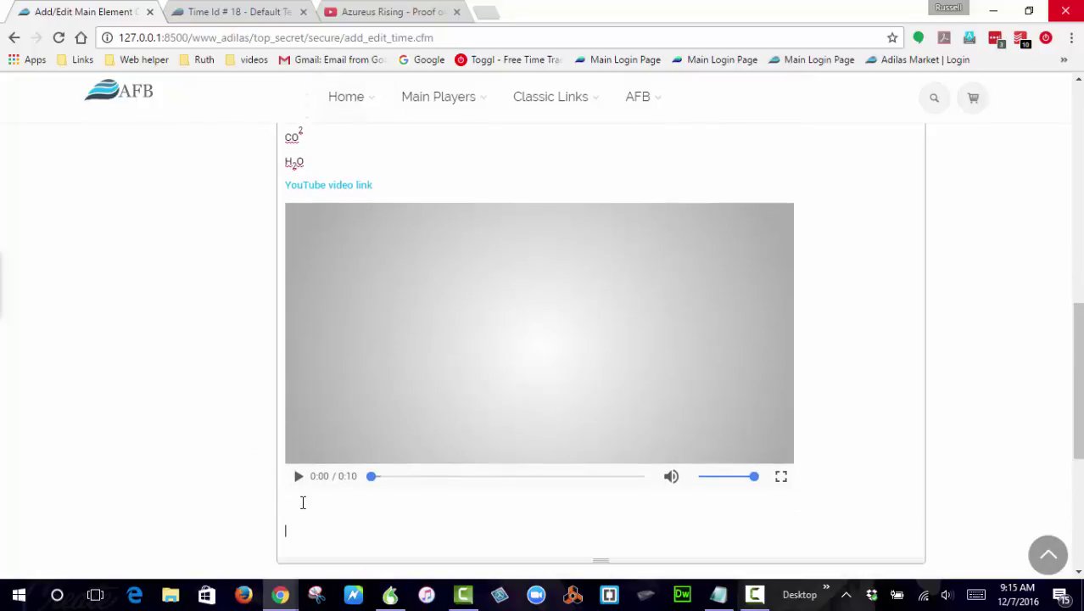
scroll(465, 322, up, 3)
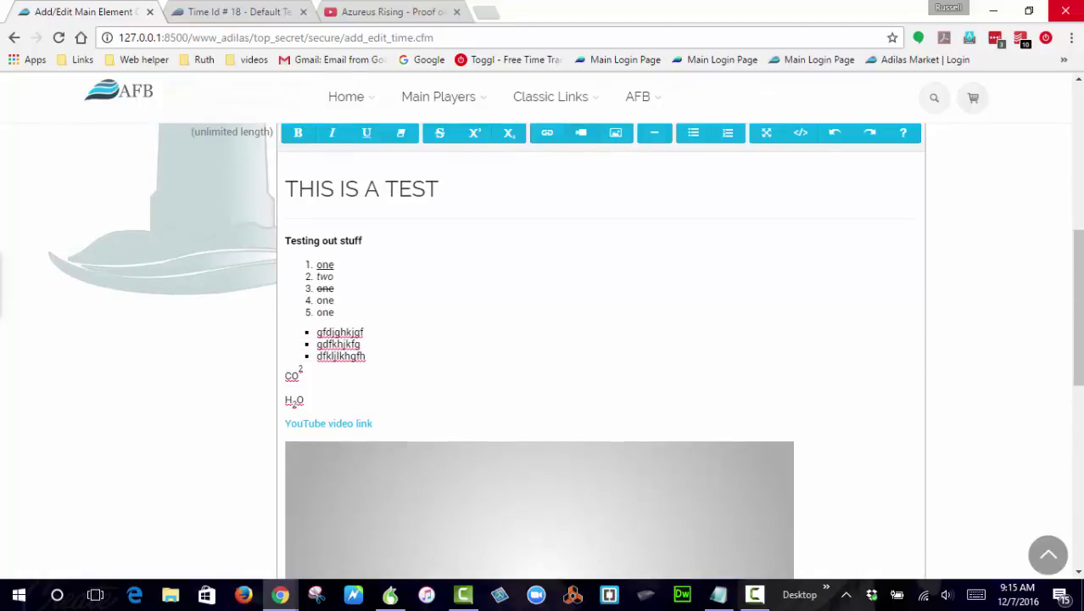
click(377, 12)
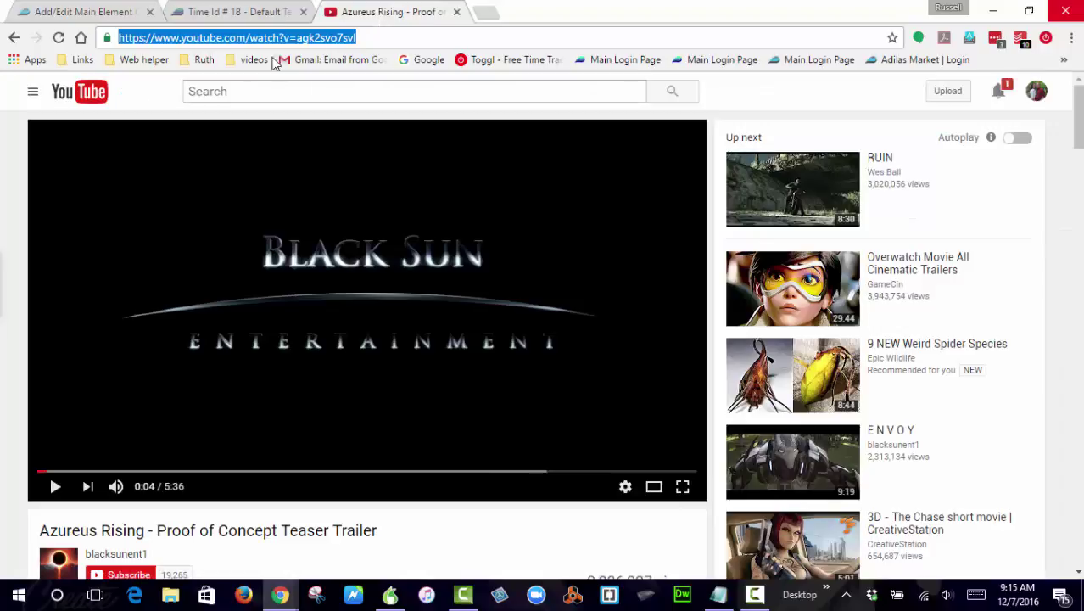
drag(365, 38, 102, 46)
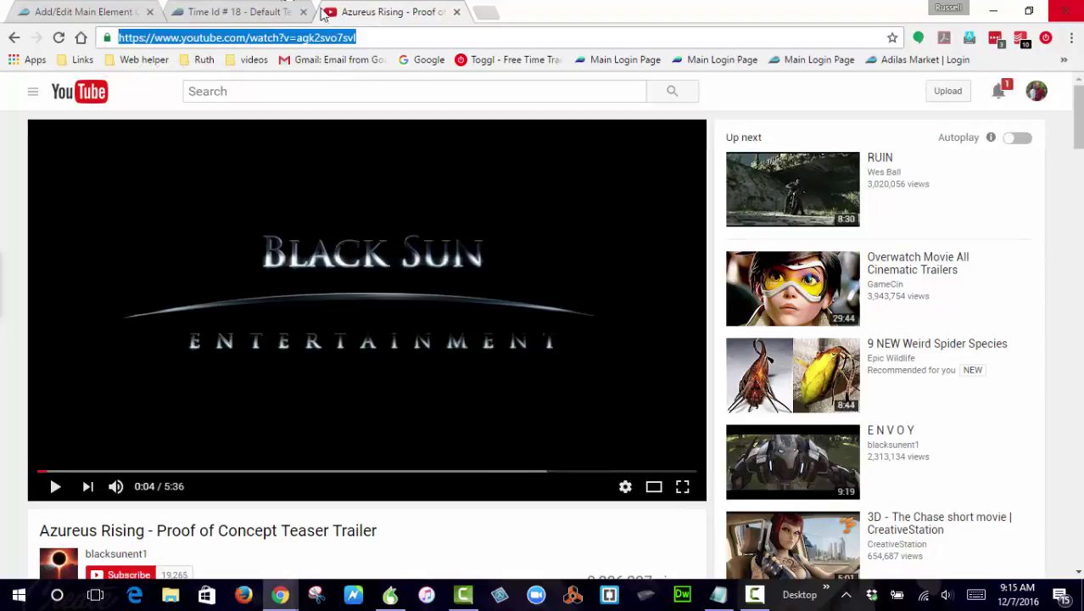
click(140, 19)
- Insert the Azureus Rising YouTube trailer as a video below the MP4 video, using the copied address
scroll(400, 351, down, 5)
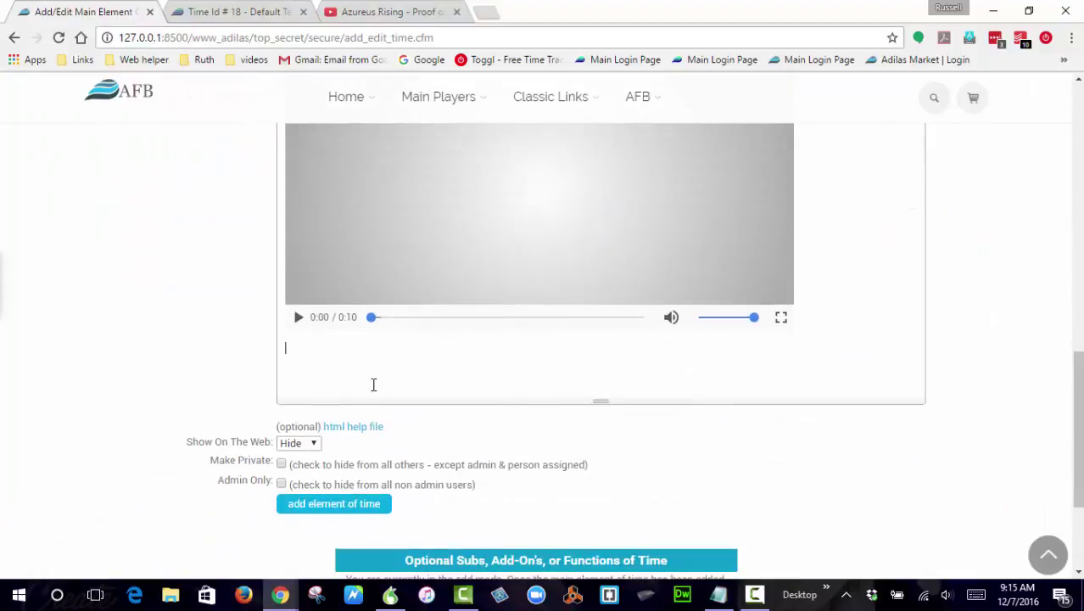
scroll(525, 201, up, 8)
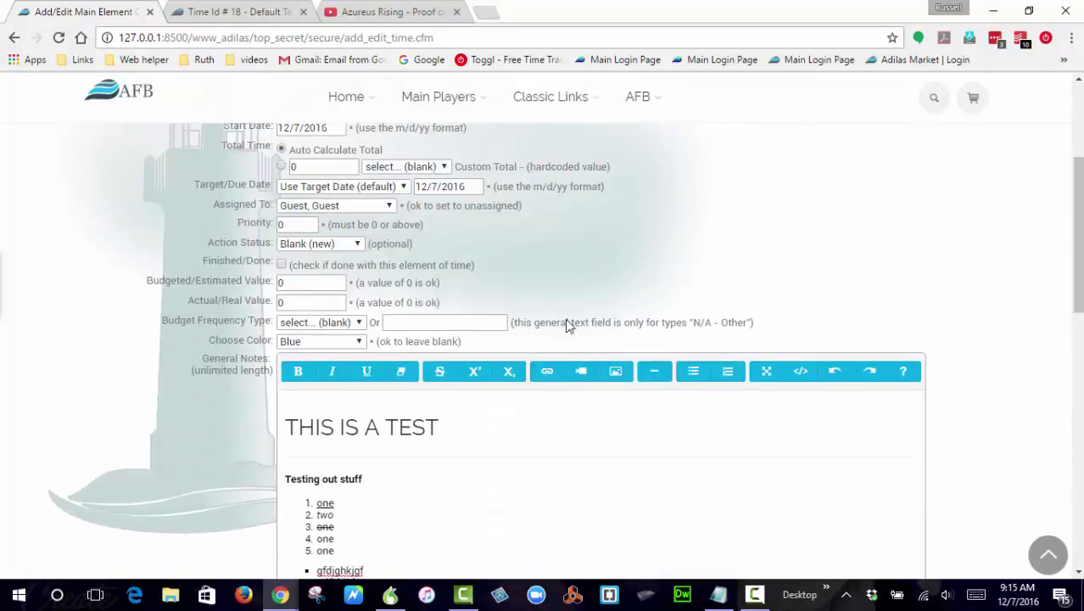
click(581, 374)
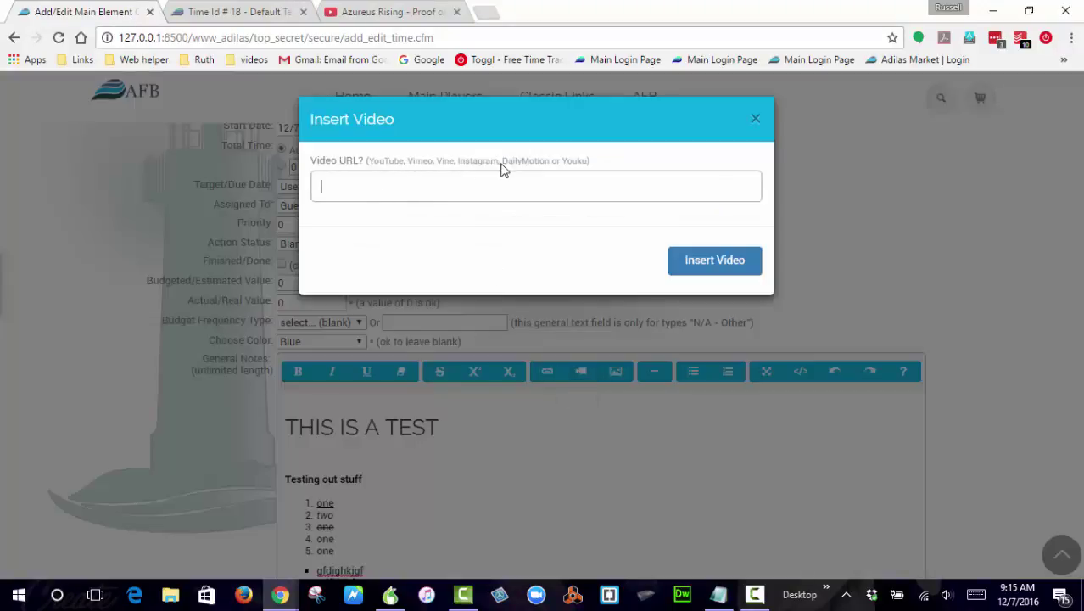
click(386, 188)
key(ctrl+v)
click(704, 261)
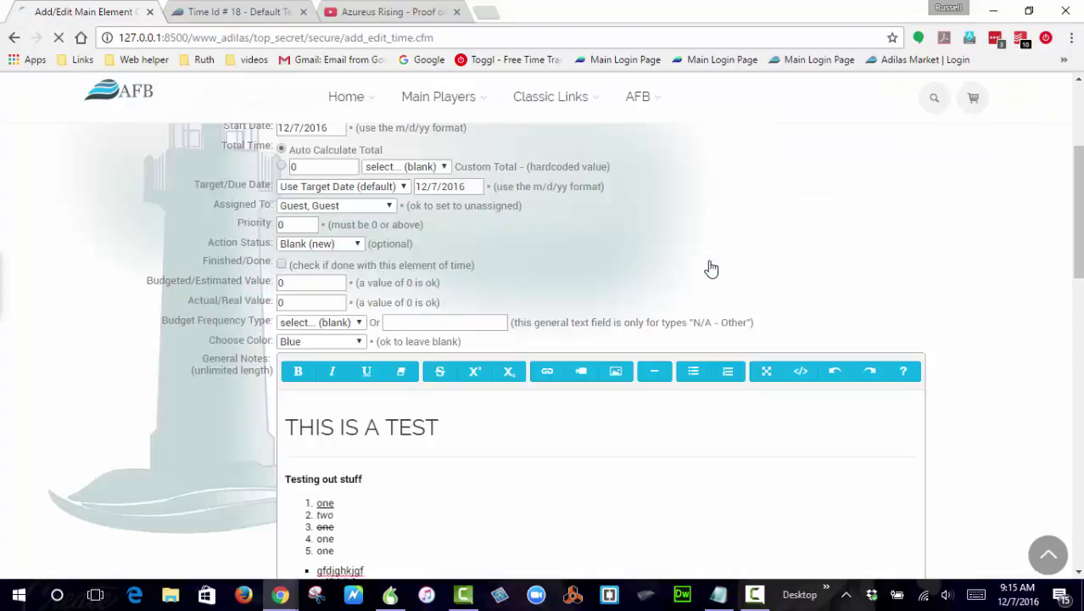
- Review the two embedded videos and the formatted text in the general notes
scroll(573, 287, down, 2)
scroll(500, 346, down, 7)
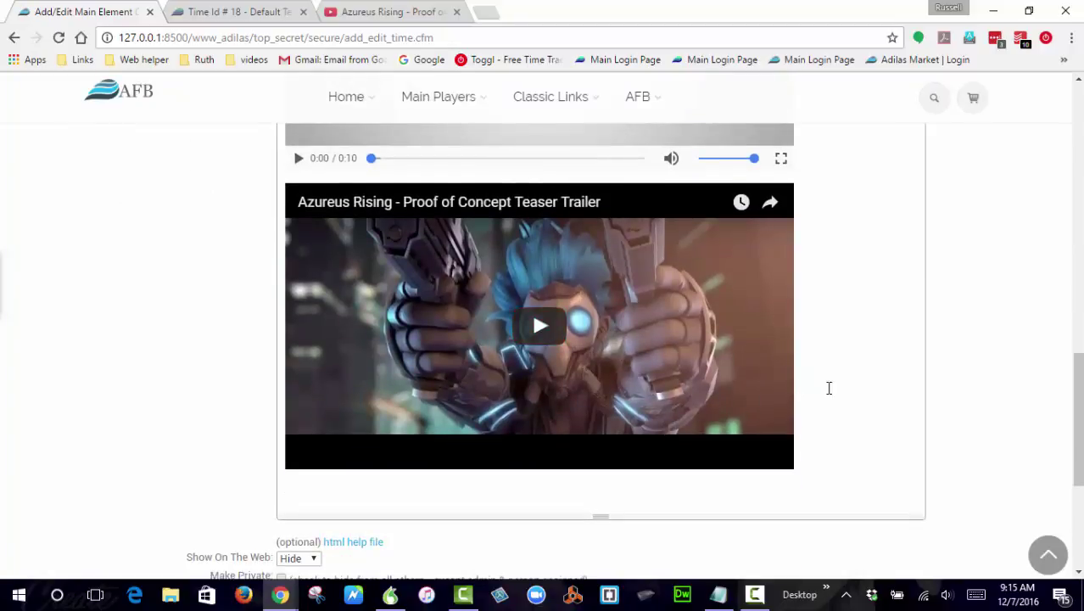
scroll(848, 437, down, 3)
scroll(835, 428, up, 7)
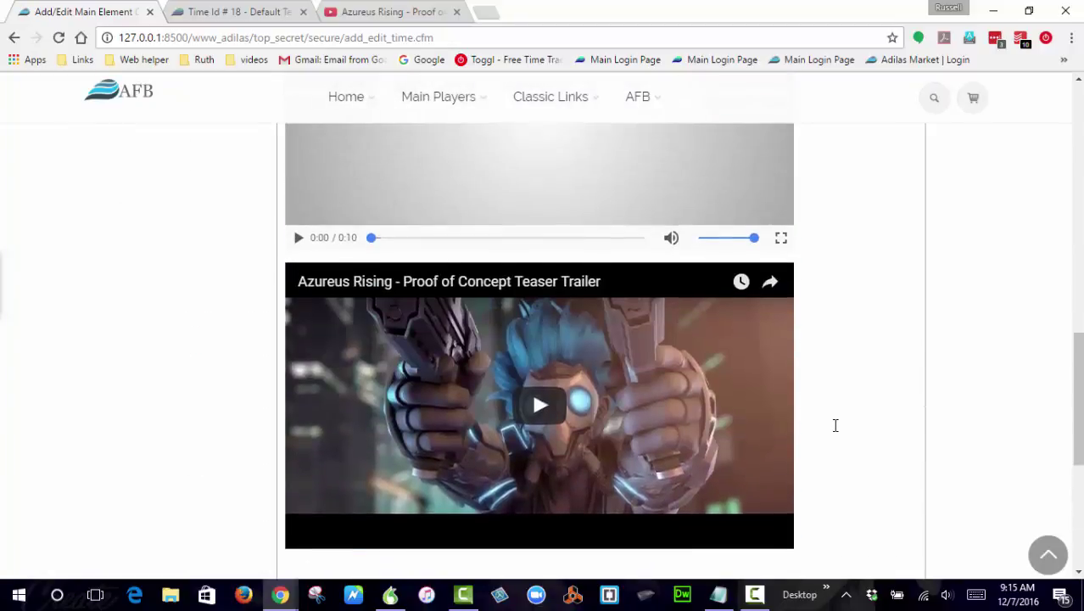
scroll(513, 428, up, 4)
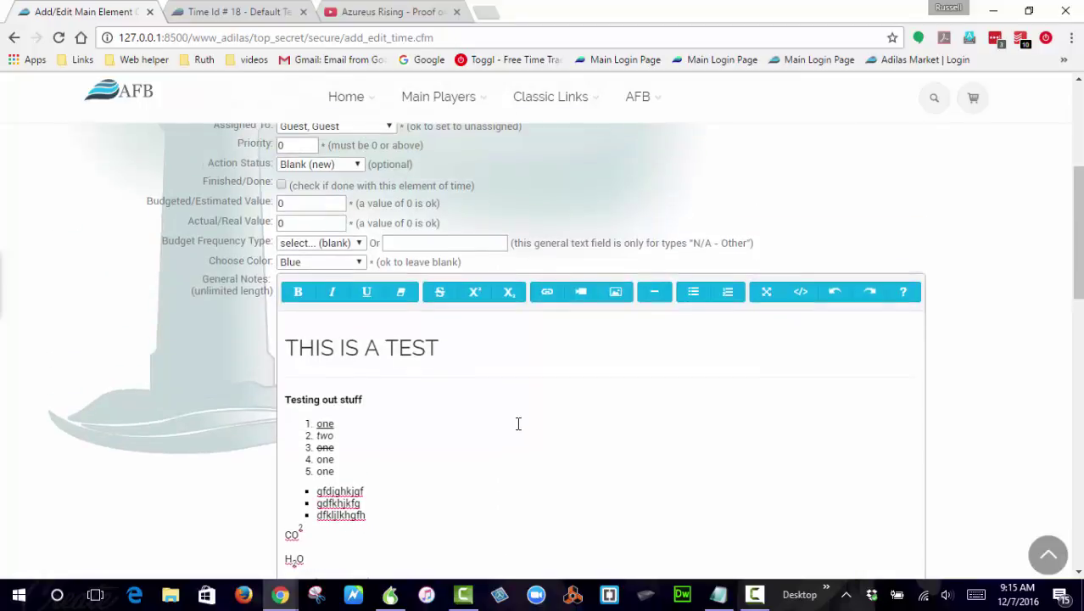
scroll(492, 356, down, 3)
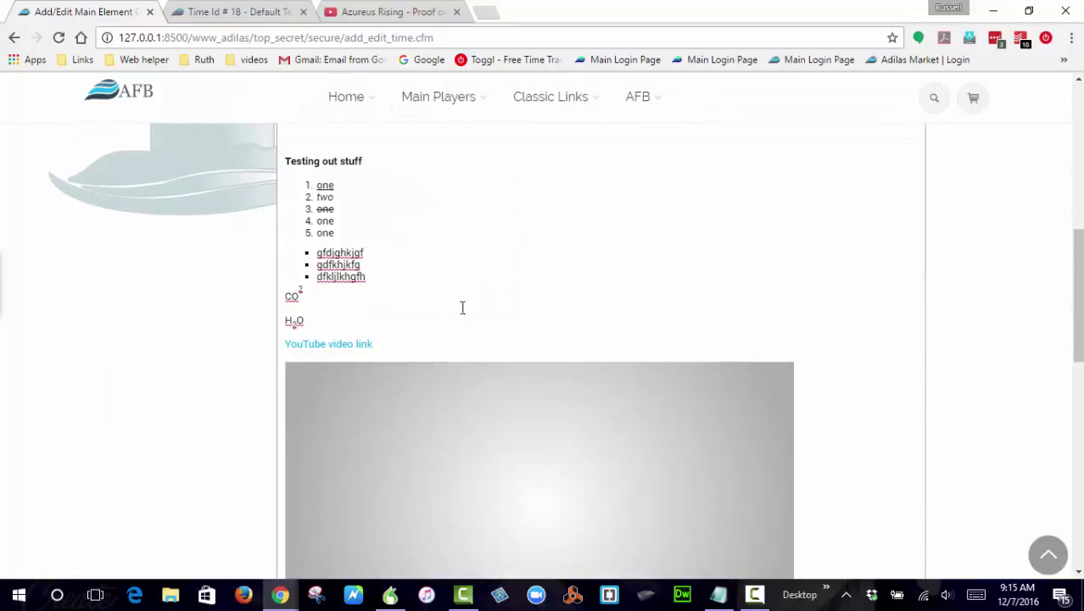
scroll(508, 296, up, 3)
scroll(487, 399, down, 8)
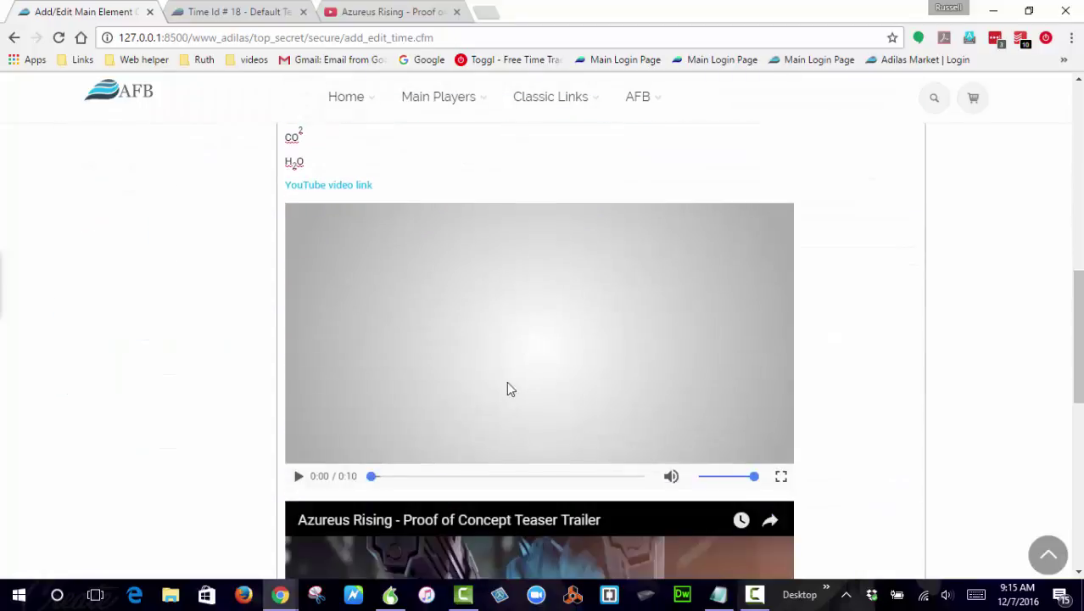
- Add two empty lines below the "Testing out stuff" line and turn bold off for the new line
scroll(503, 406, up, 8)
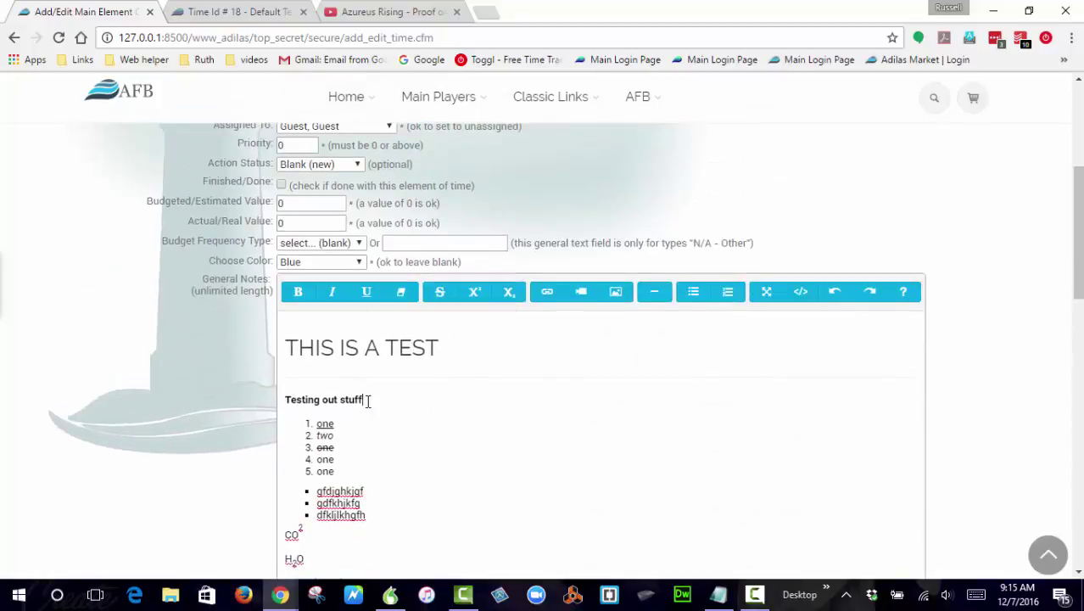
key(Return)
key(Return)
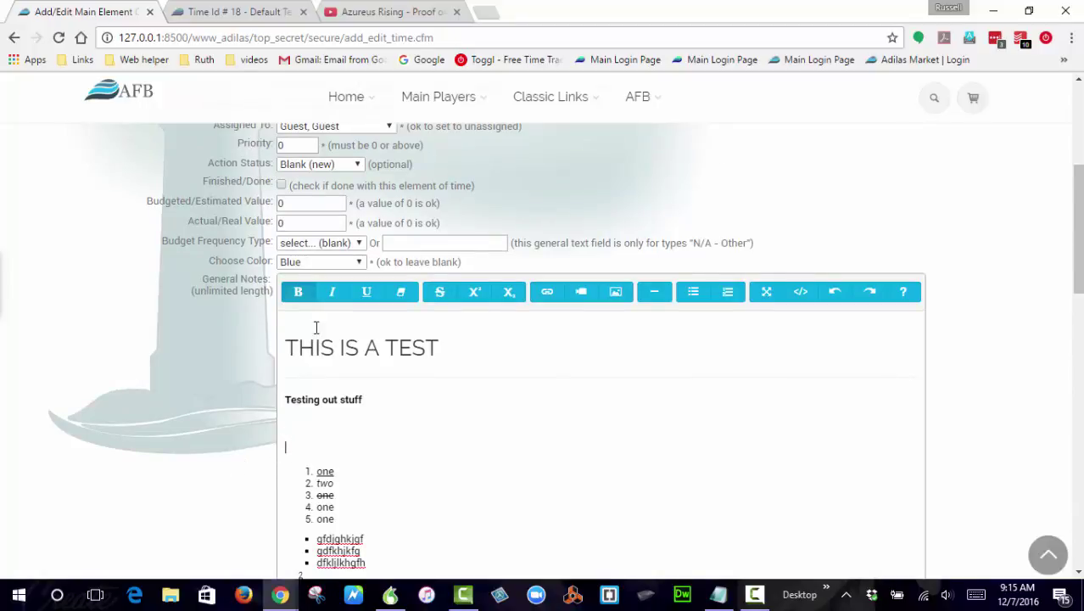
click(301, 436)
- Try out the unbolded text gfdgsd on the new line and delete it again
text(gfdgsd)
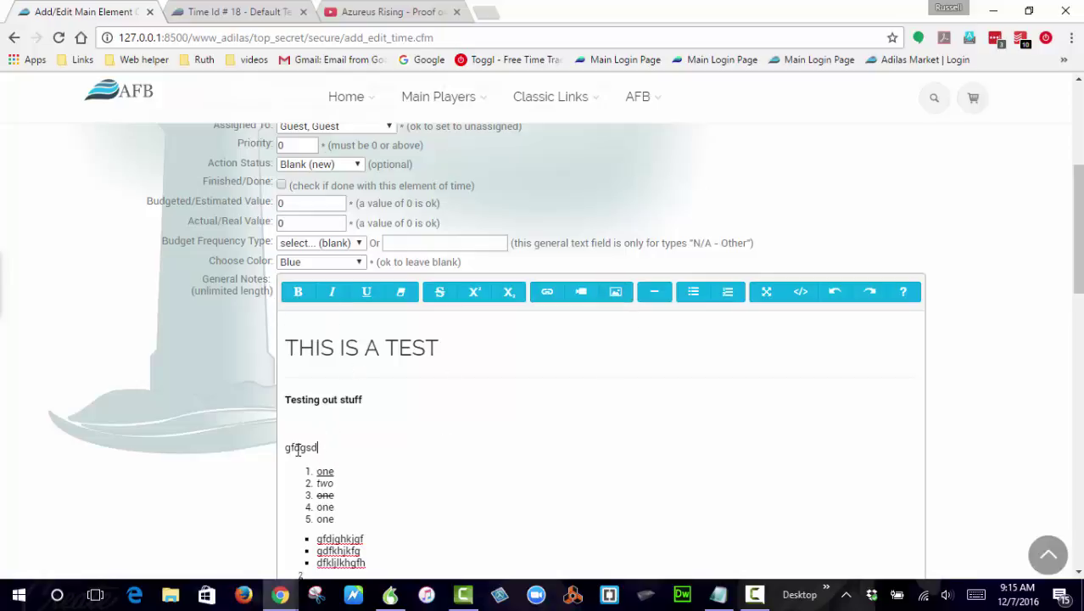
drag(322, 447, 285, 448)
key(BackSpace)
- Open the AFB header logo as an image in a separate tab and copy its image address
scroll(173, 305, down, 6)
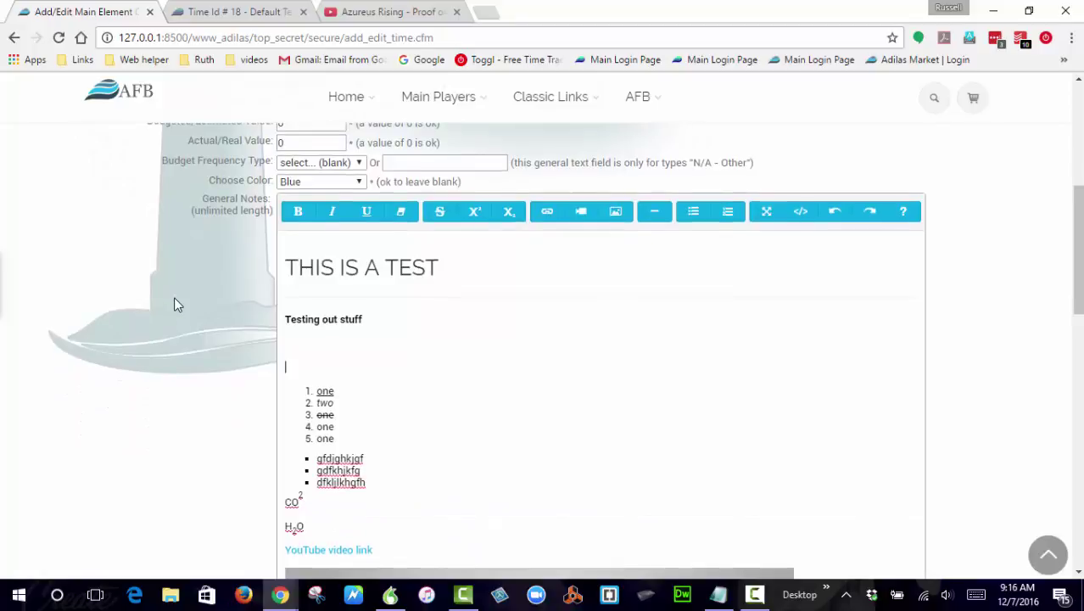
scroll(176, 301, down, 6)
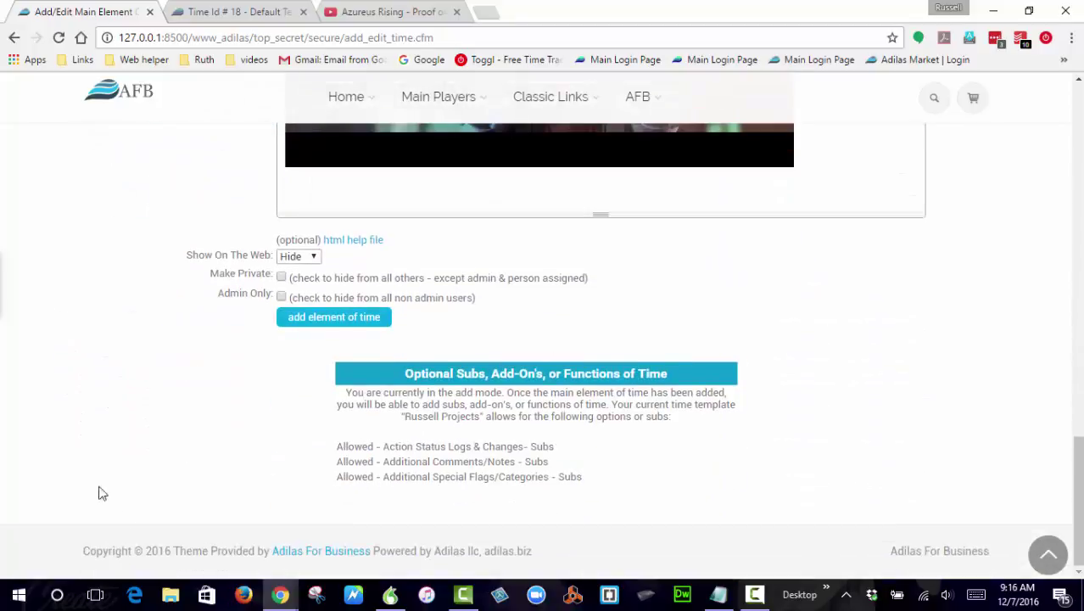
scroll(144, 407, up, 15)
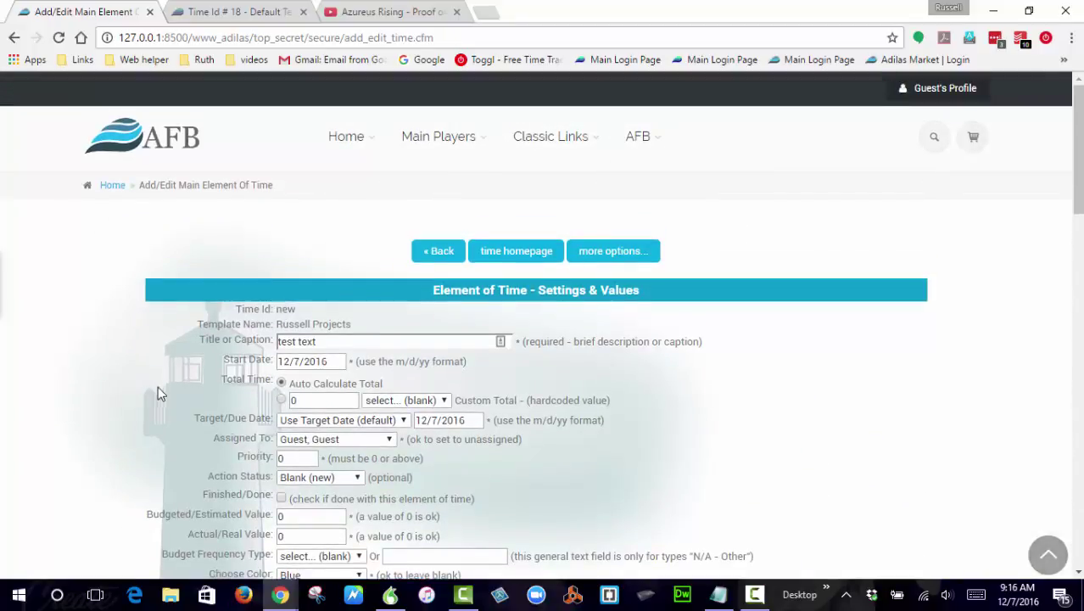
scroll(181, 224, down, 2)
scroll(181, 224, up, 2)
right_click(152, 137)
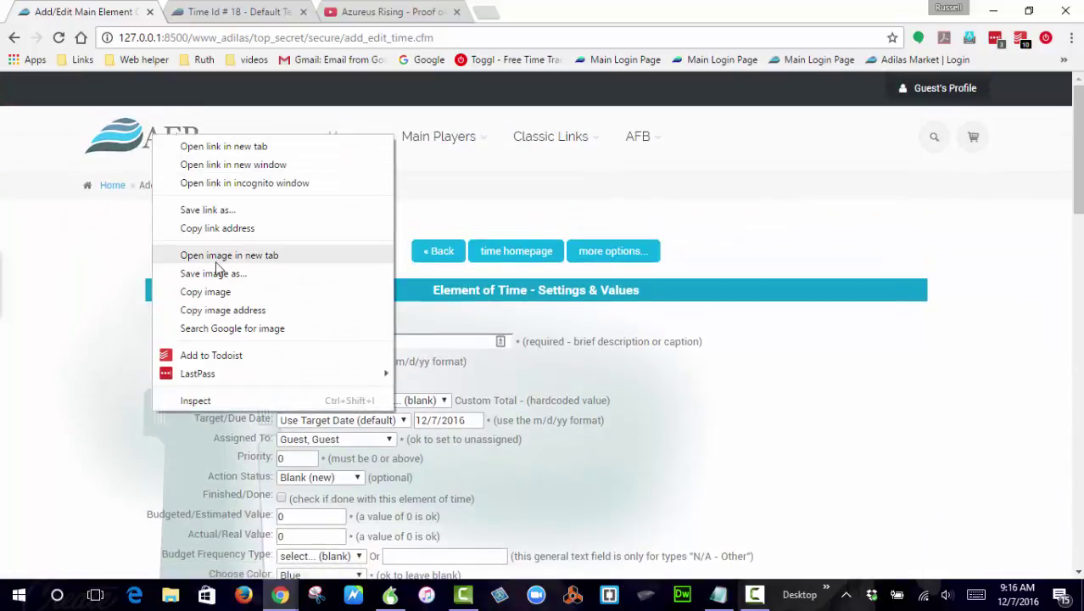
click(268, 258)
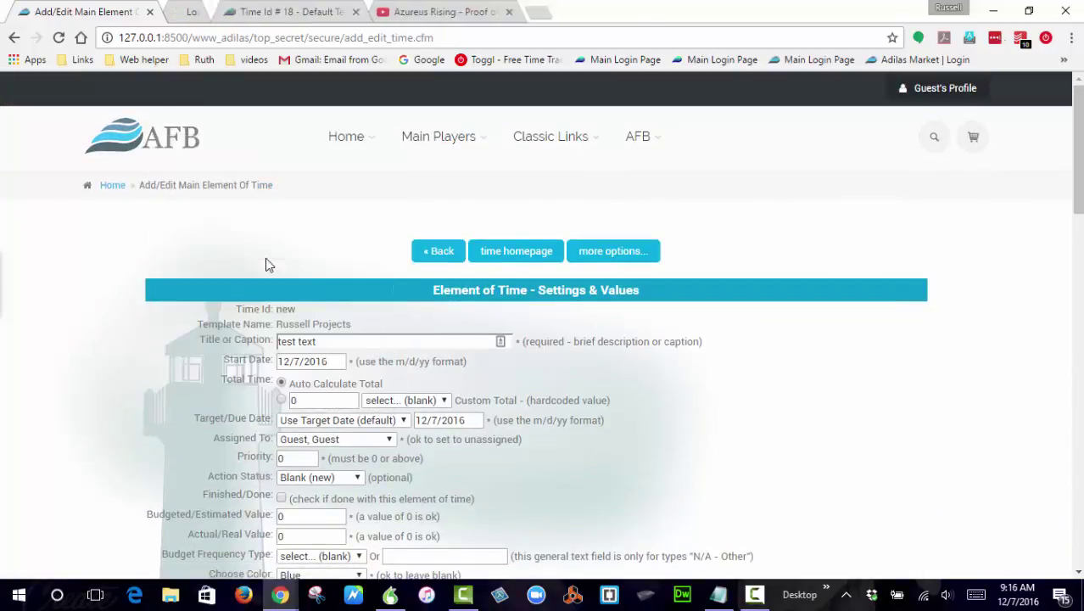
right_click(133, 141)
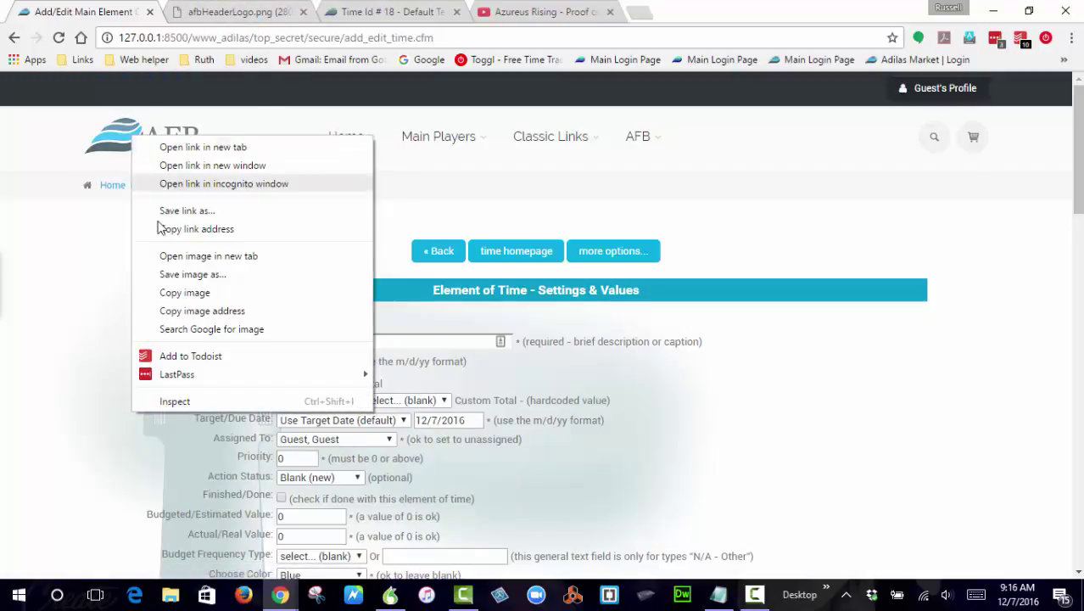
click(225, 312)
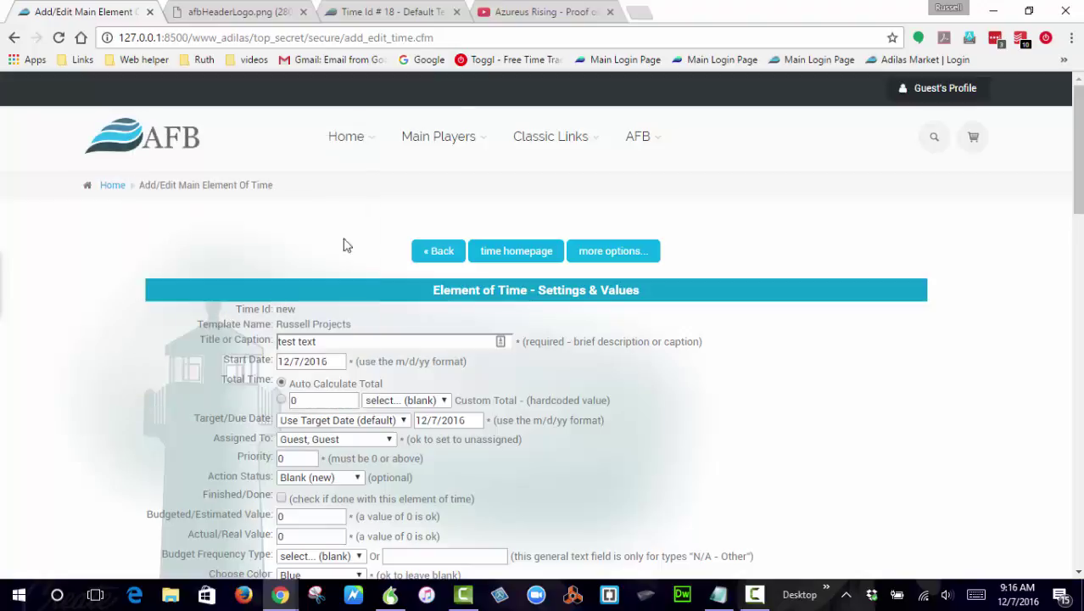
- Insert the AFB logo from the copied address above the numbered list and shrink it to about 158 by 52 px, floated left
scroll(373, 365, down, 2)
scroll(373, 364, down, 6)
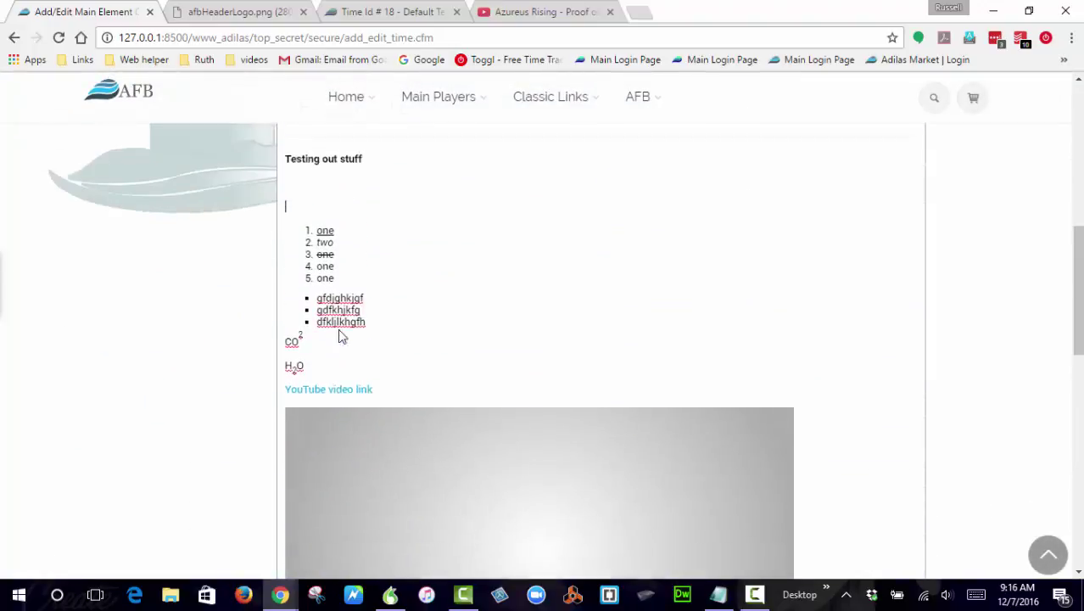
scroll(340, 334, up, 2)
click(617, 212)
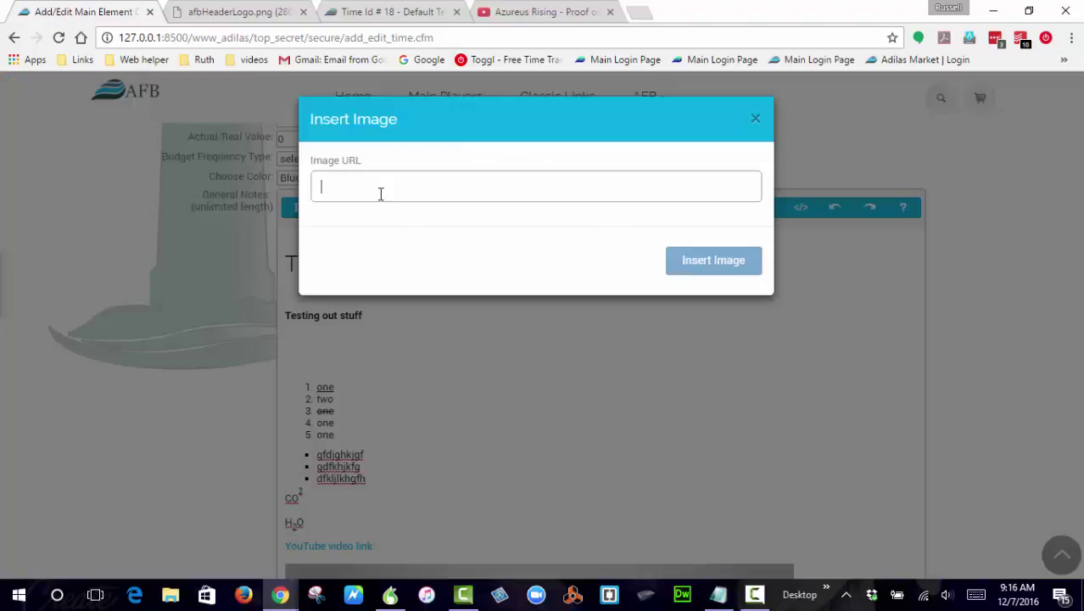
key(ctrl+v)
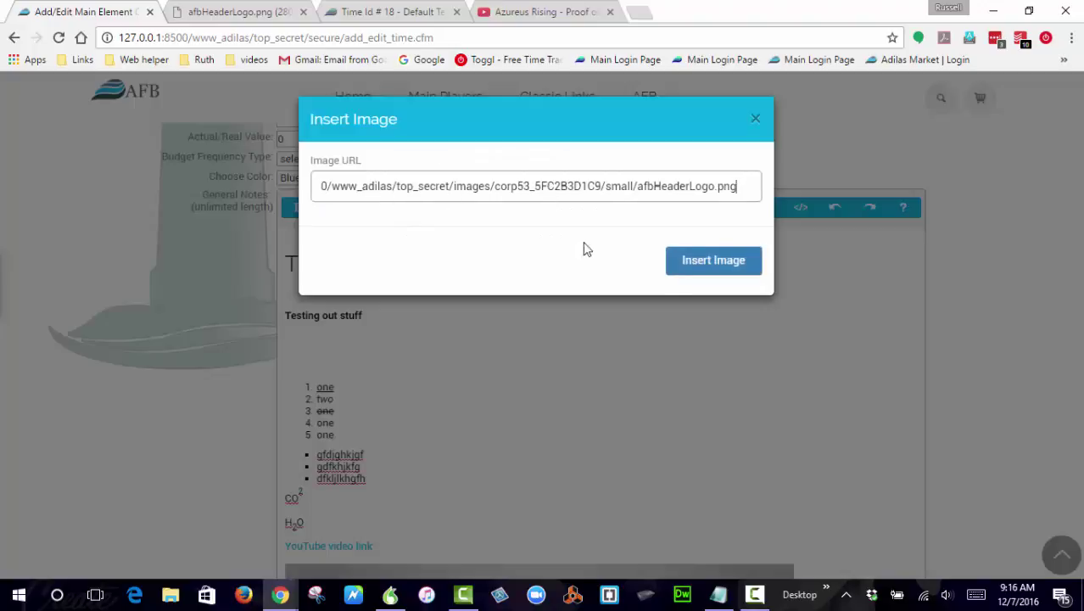
click(701, 272)
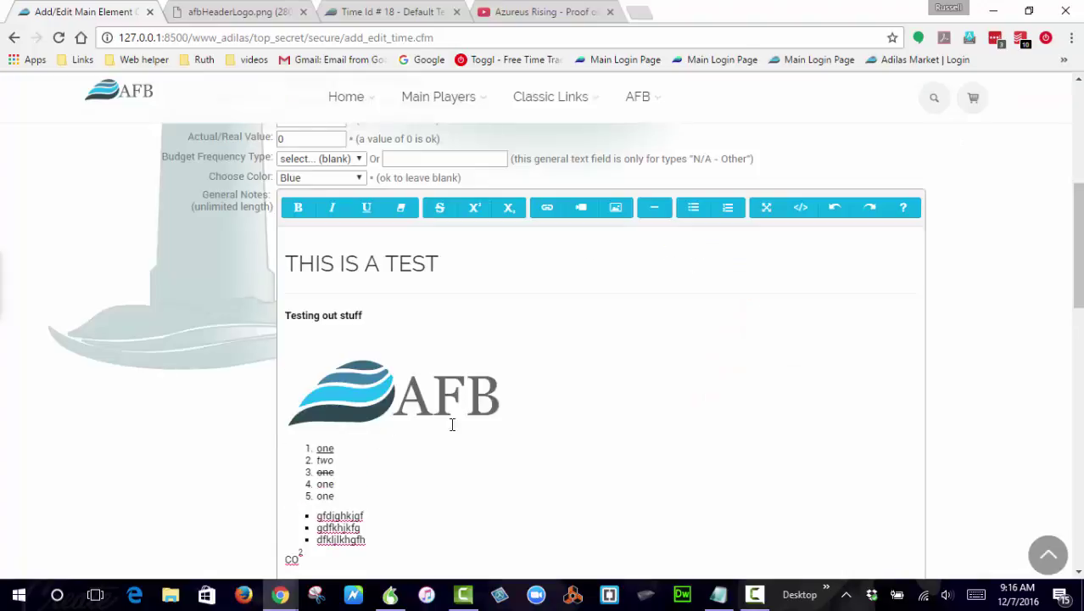
click(454, 417)
drag(508, 433, 432, 403)
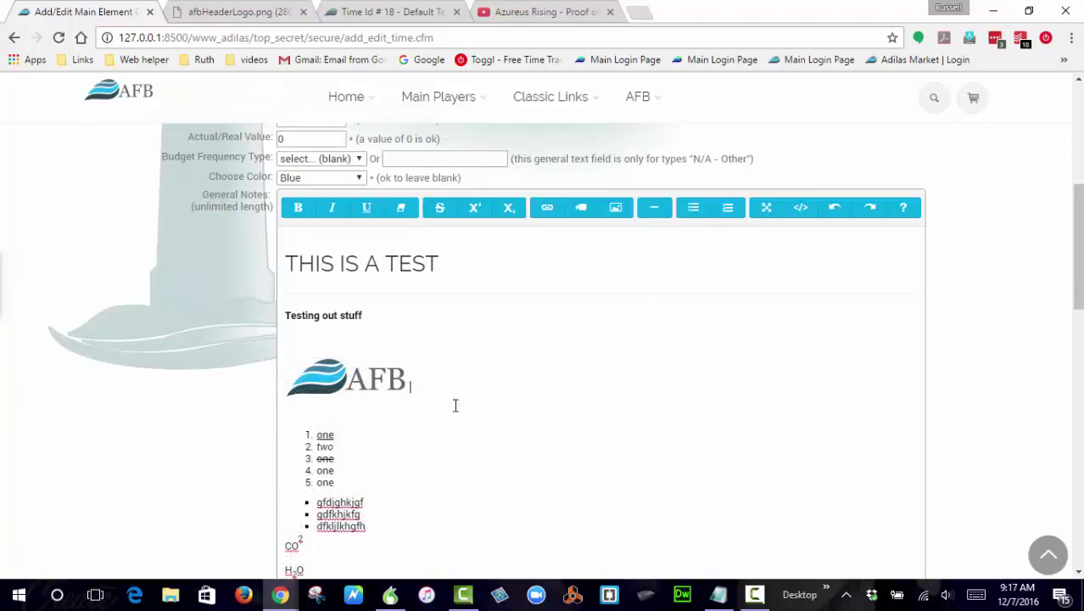
- Check the full web address of afbHeaderLogo.png in its own tab and close that tab
click(273, 17)
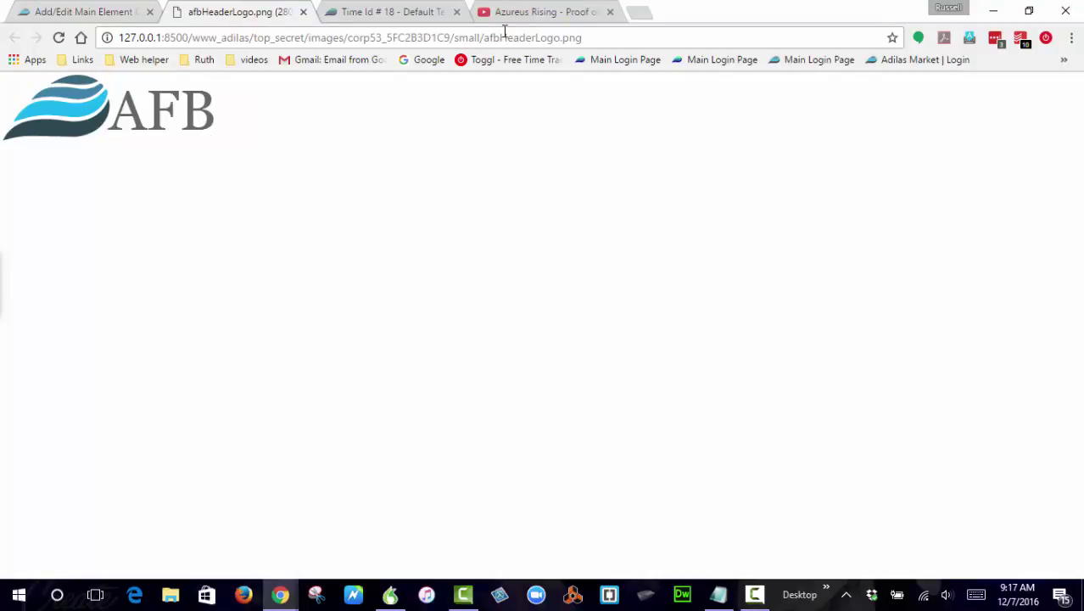
drag(602, 37, 121, 48)
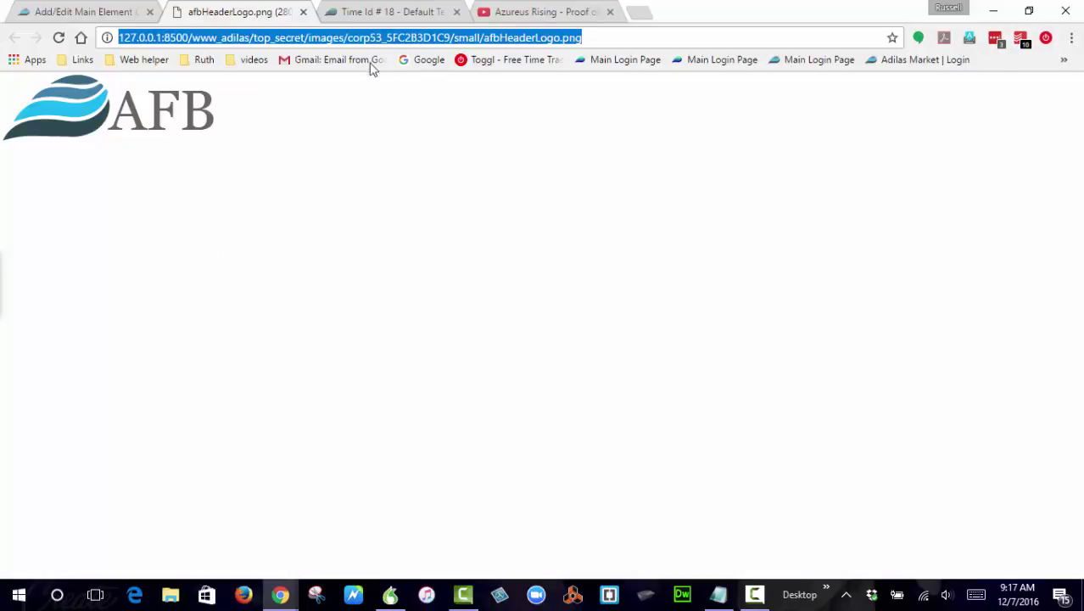
click(302, 13)
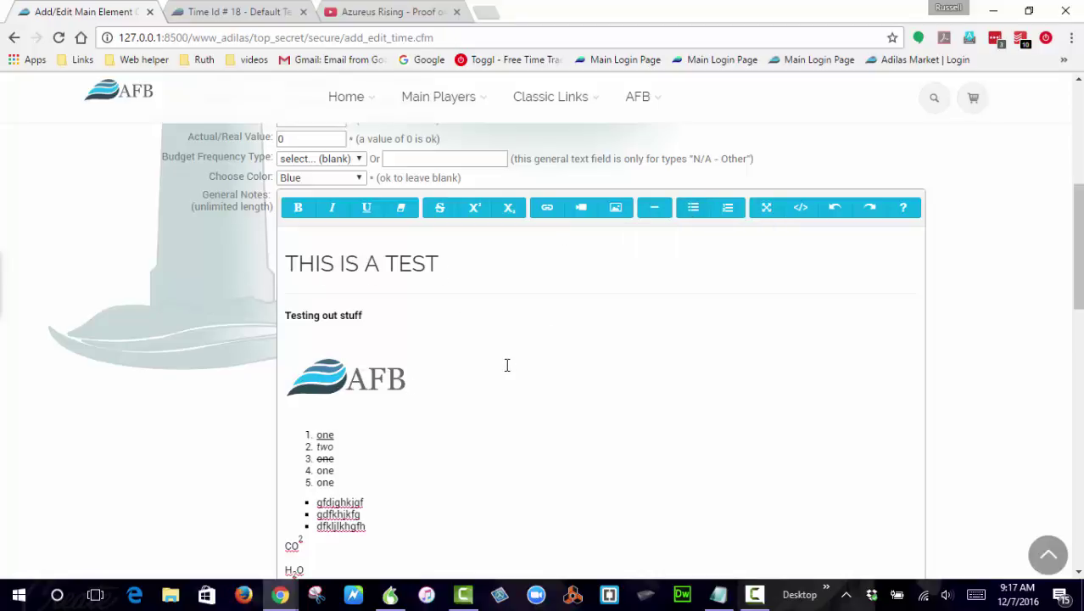
- Read through the editor's help list of keyboard shortcuts and close it
click(902, 208)
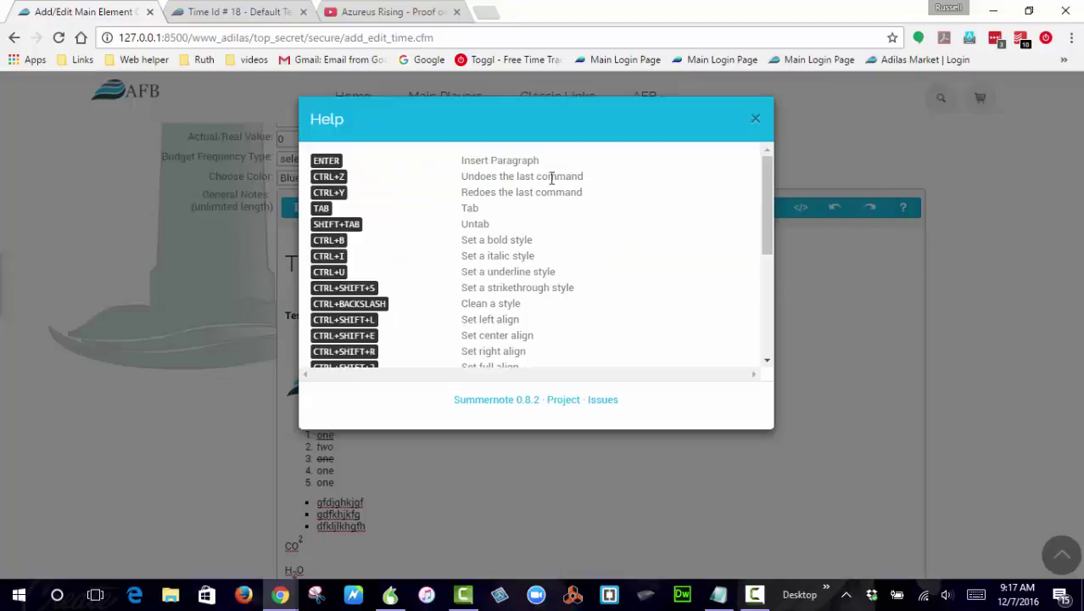
scroll(411, 199, down, 5)
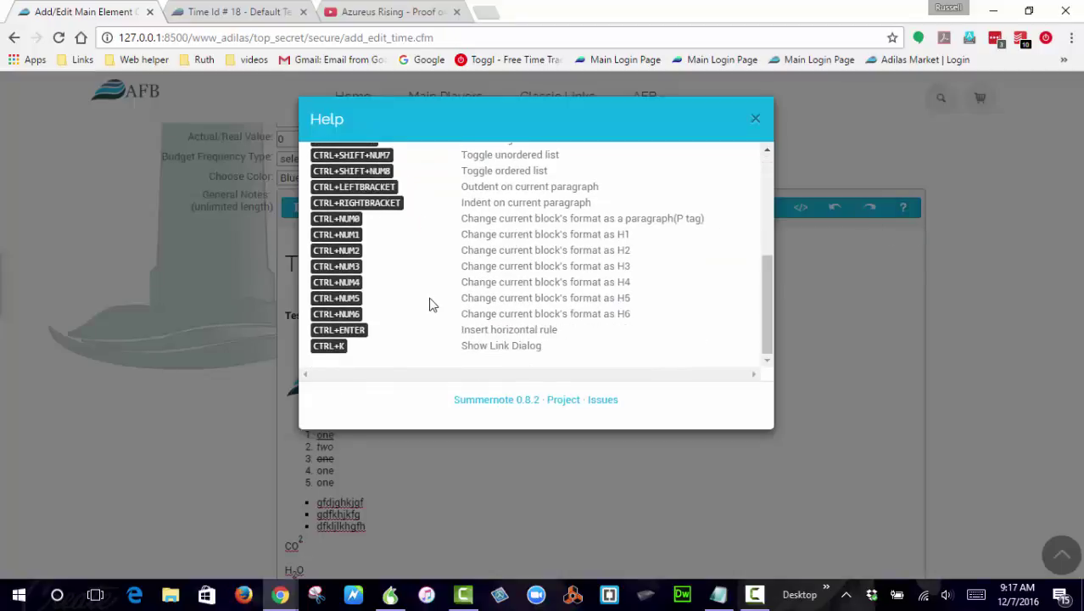
scroll(431, 310, up, 5)
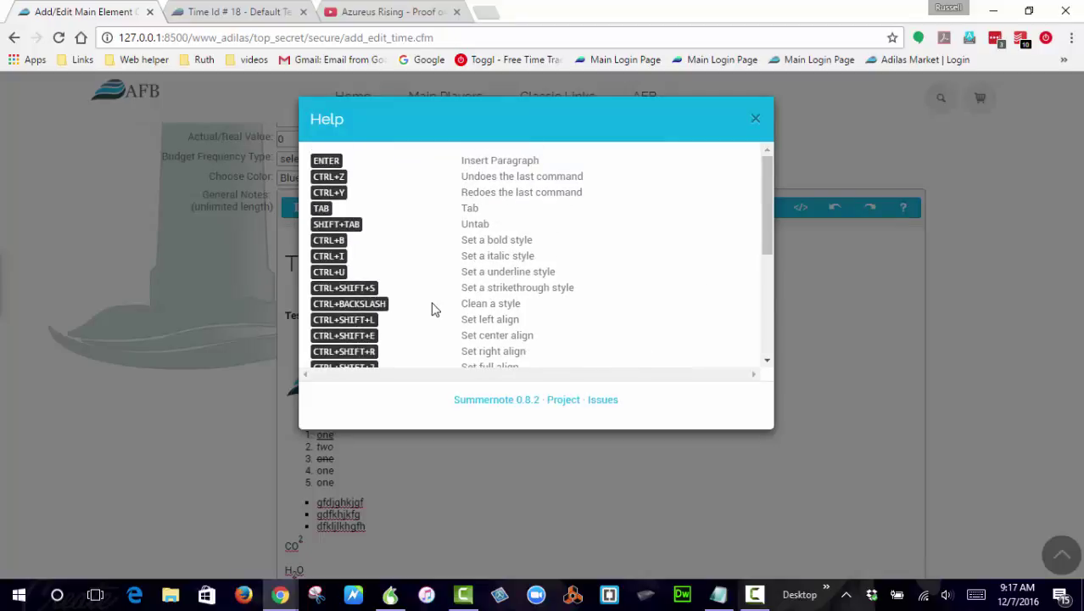
click(831, 322)
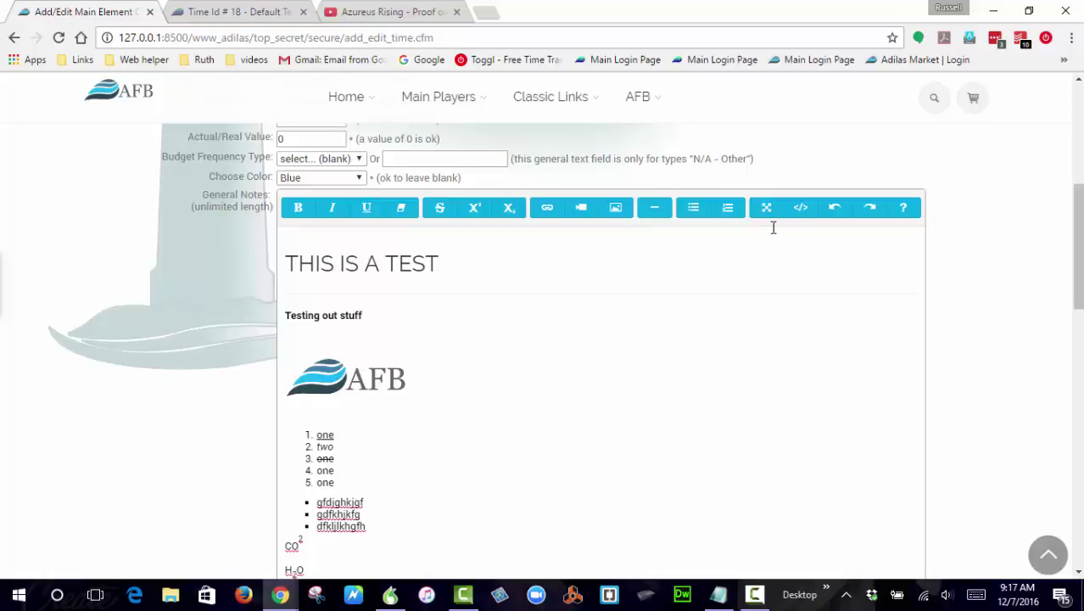
- View the general notes as HTML code and in full screen, returning to the normal editor after each
click(799, 207)
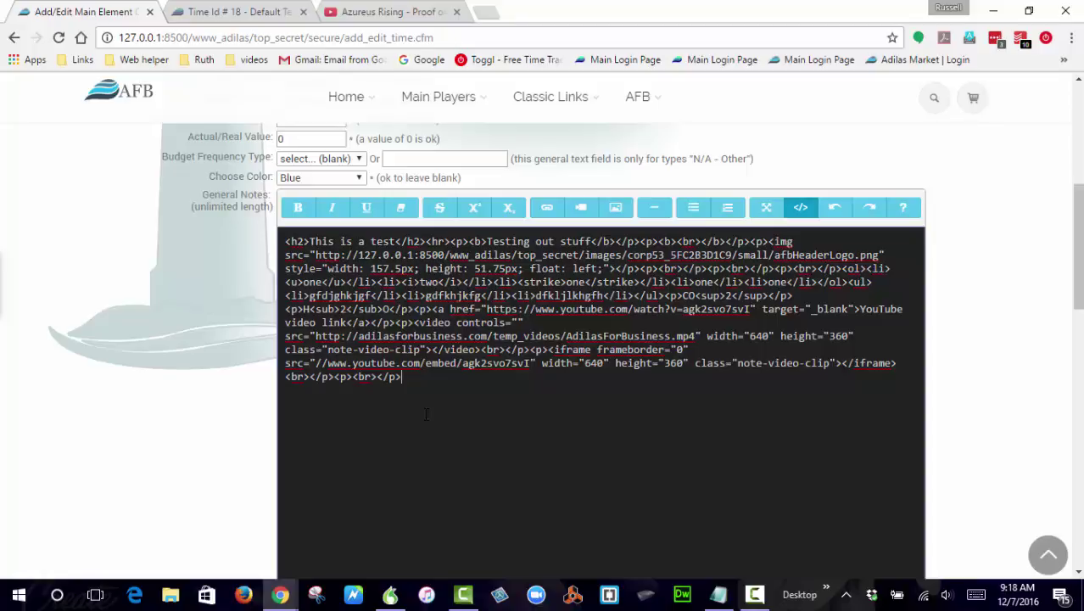
click(802, 211)
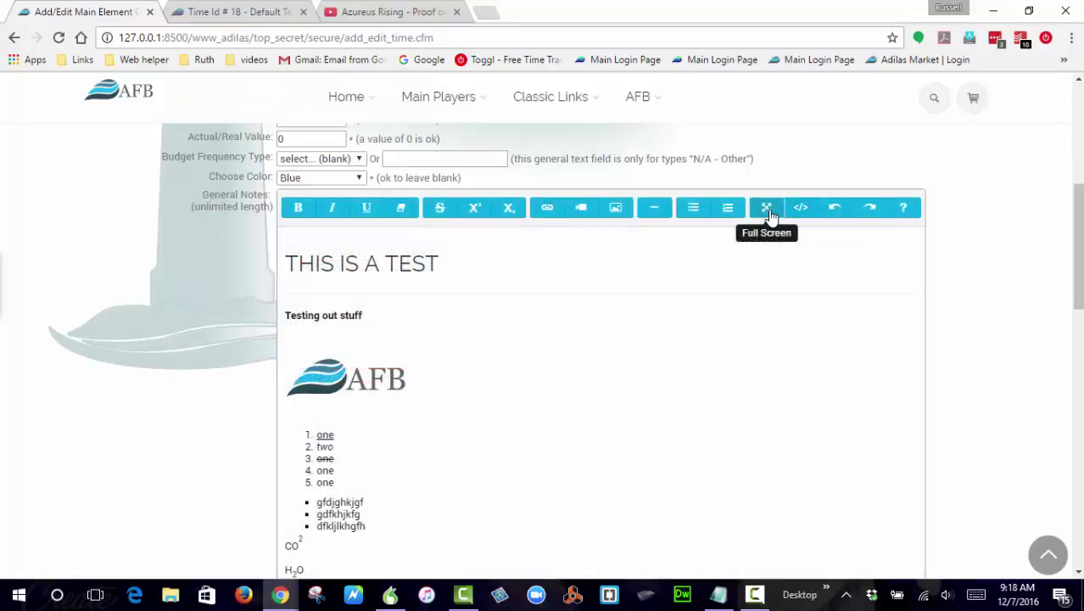
click(768, 213)
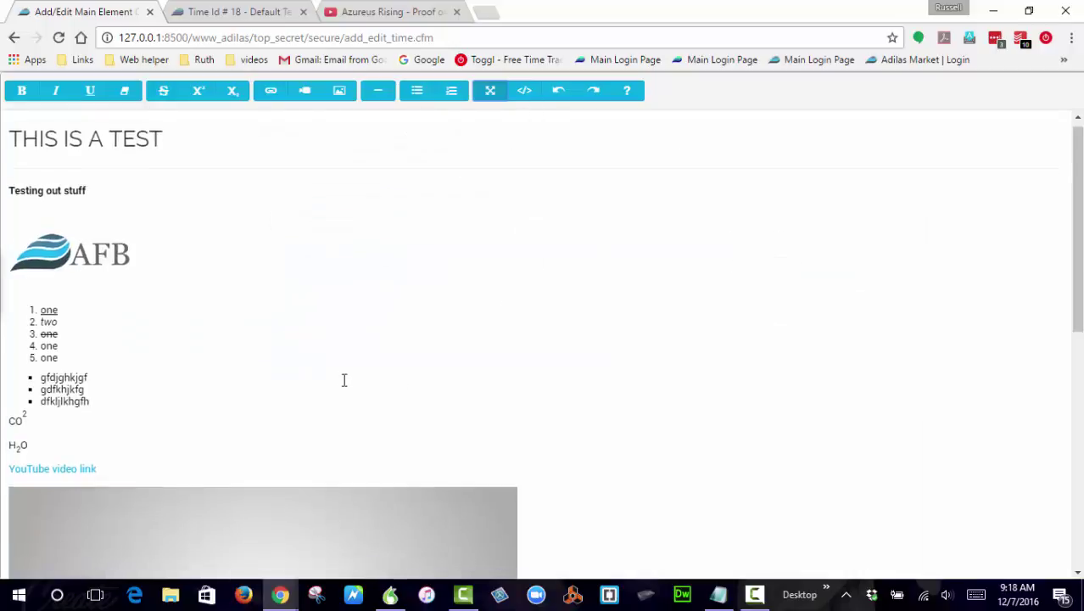
scroll(344, 380, down, 5)
scroll(479, 376, up, 5)
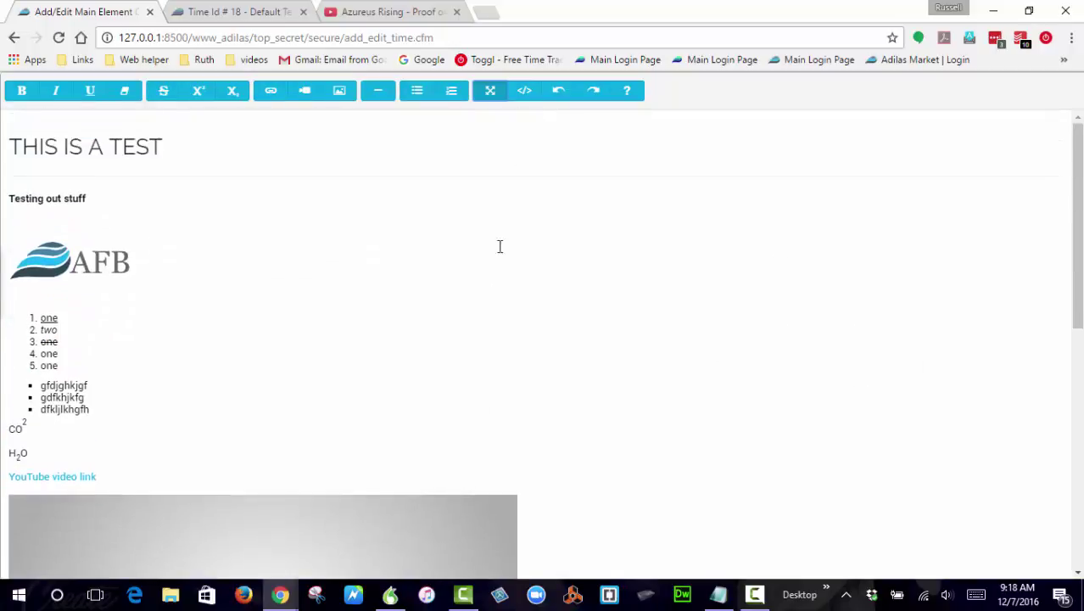
click(488, 90)
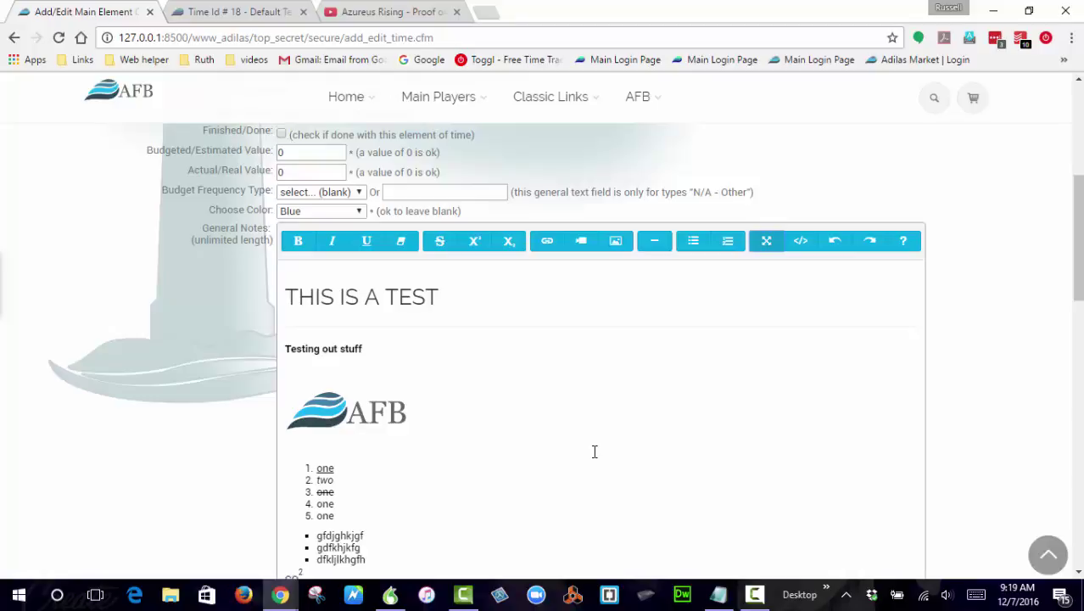
- Apply strikethrough to the first and second items of the bulleted list
scroll(496, 353, down, 2)
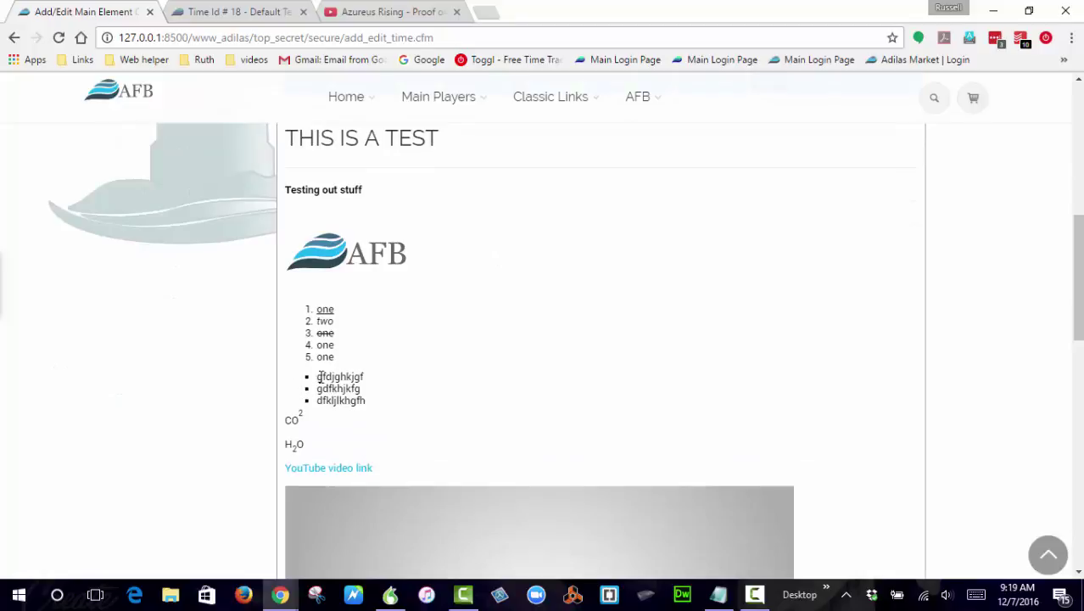
double_click(320, 377)
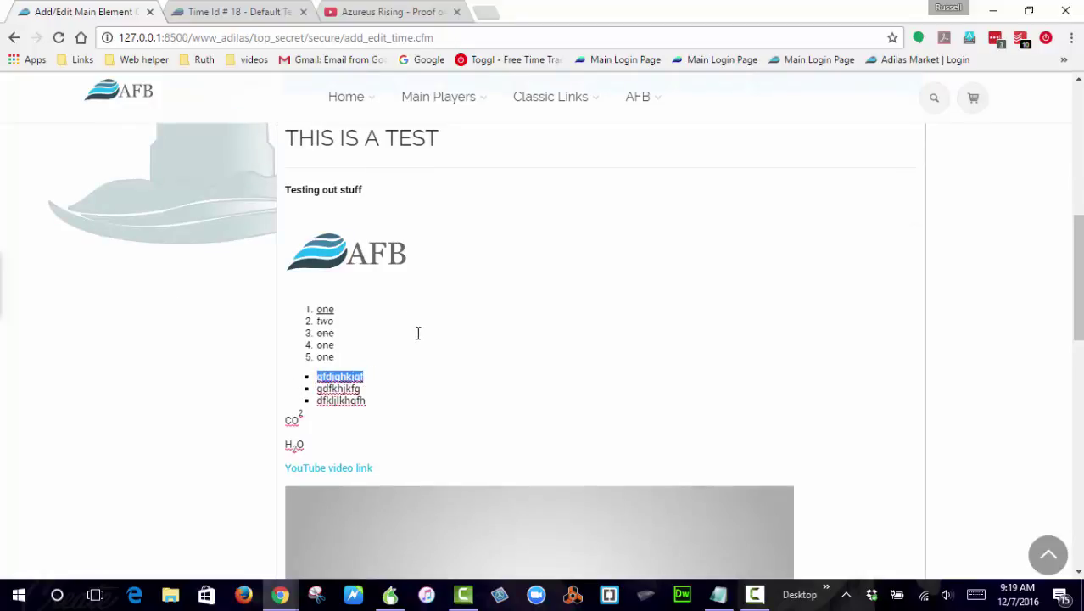
scroll(418, 333, up, 3)
click(450, 323)
scroll(430, 380, down, 4)
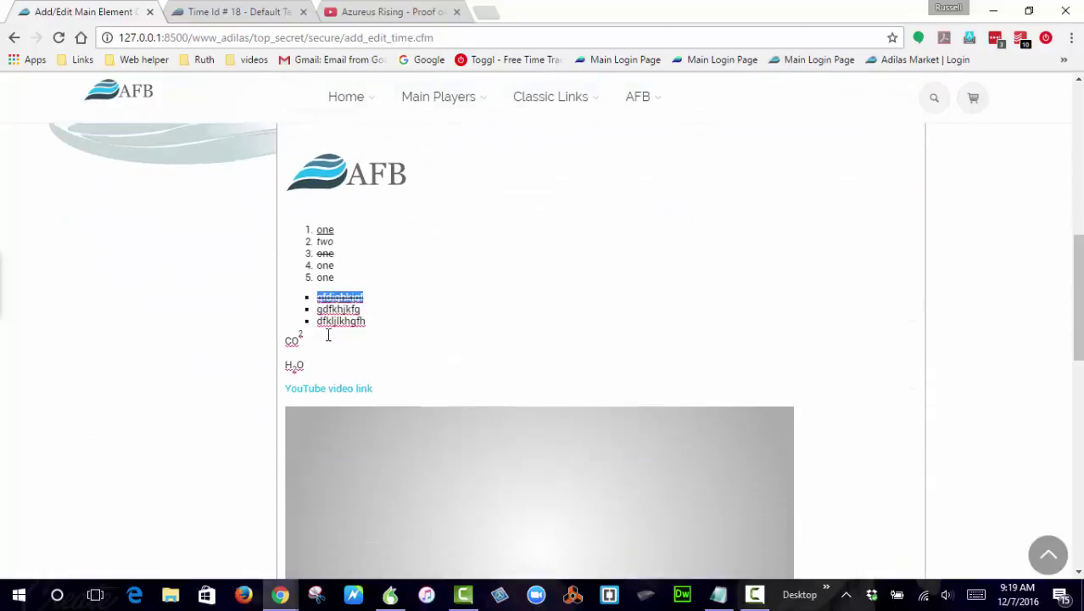
drag(318, 310, 372, 308)
scroll(453, 291, up, 3)
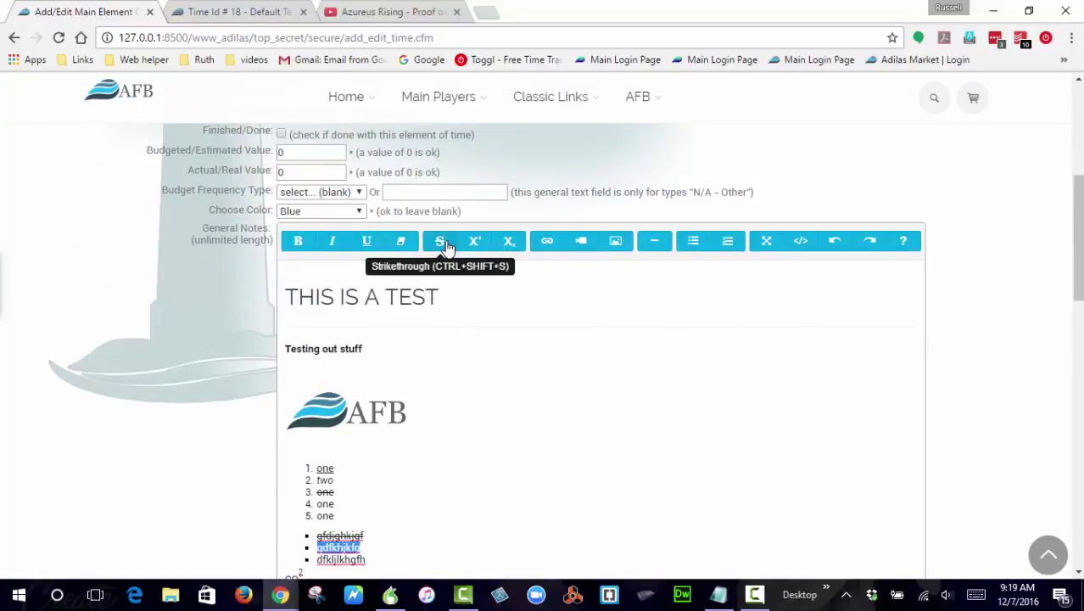
click(447, 246)
- Switch to the Time Id # 18 tab and open the personal To-do list
click(254, 12)
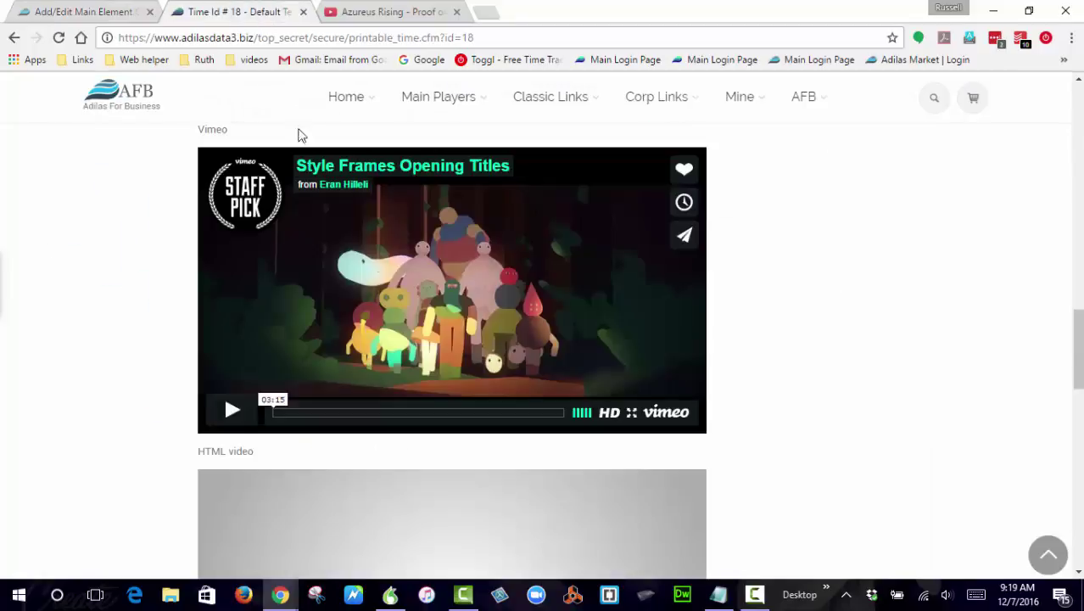
scroll(780, 399, up, 15)
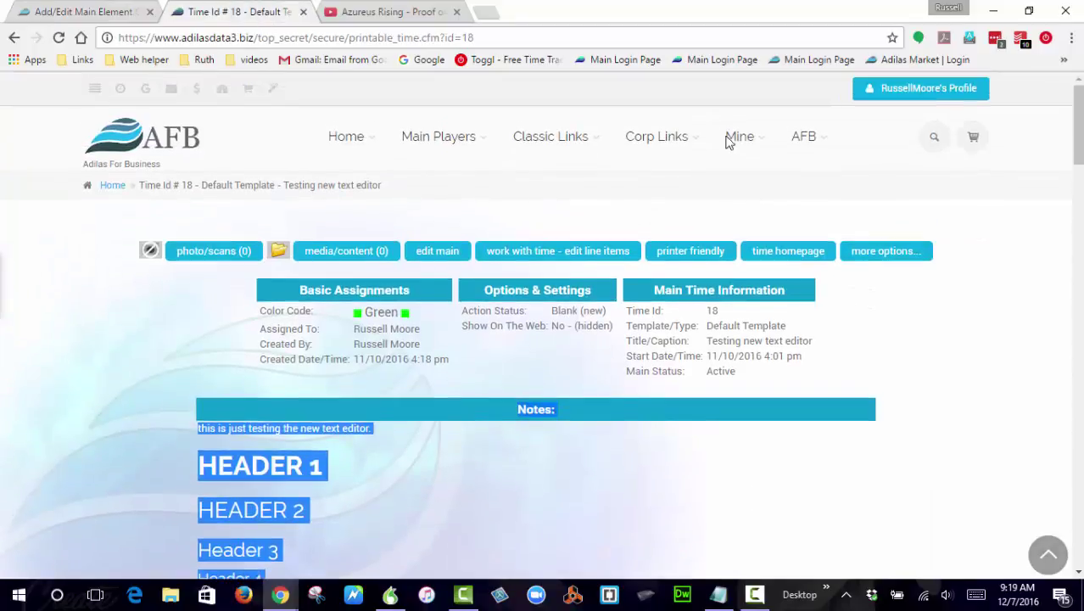
mouse_move(736, 139)
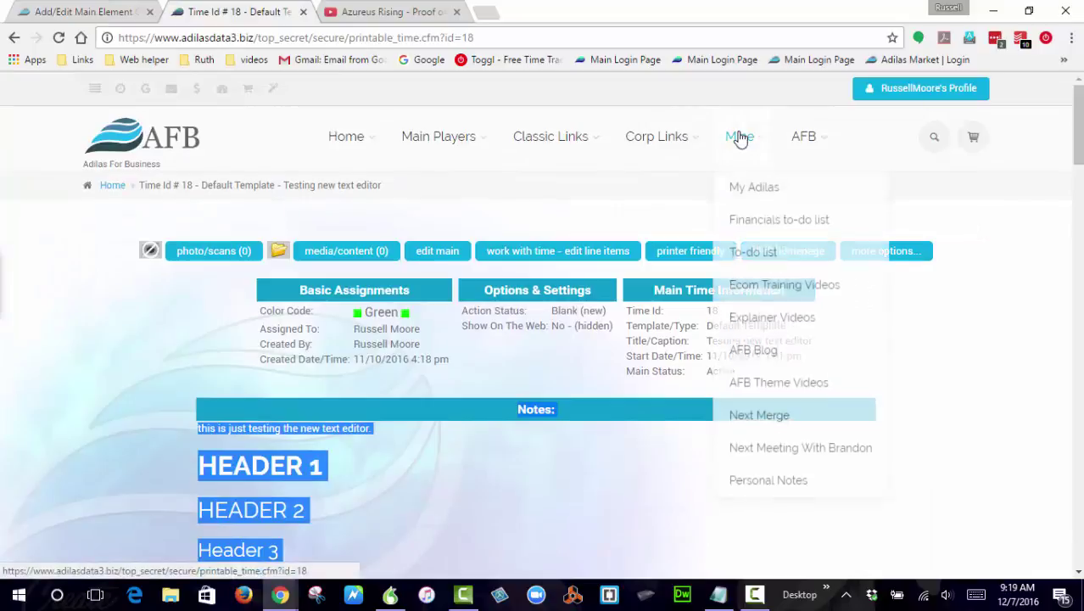
click(759, 254)
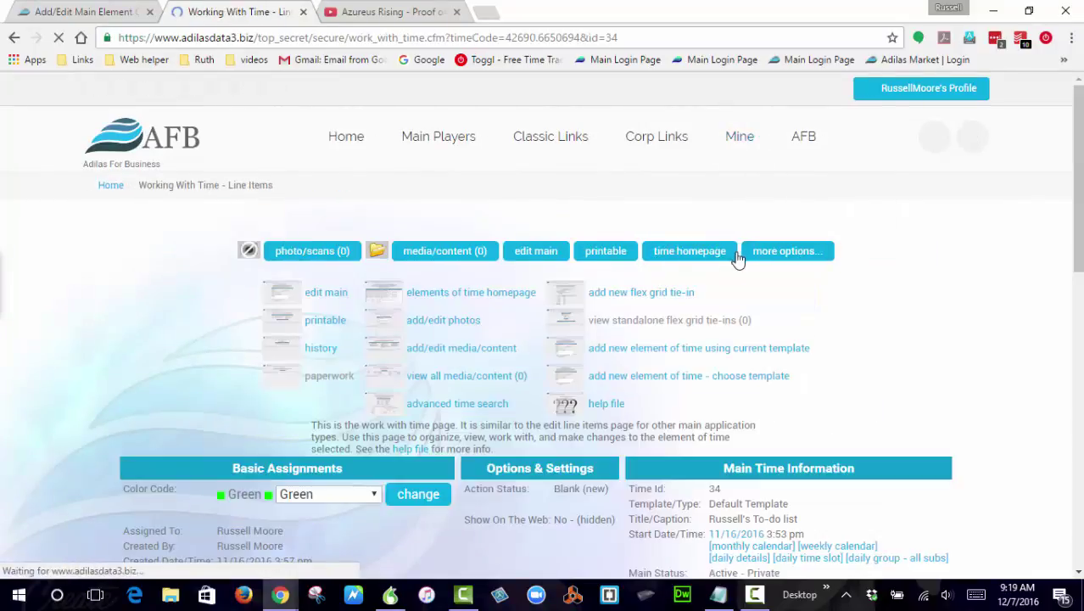
- Look over the personal to-do list, then open AFB Theme Videos and read its list of videos to make
scroll(564, 327, down, 4)
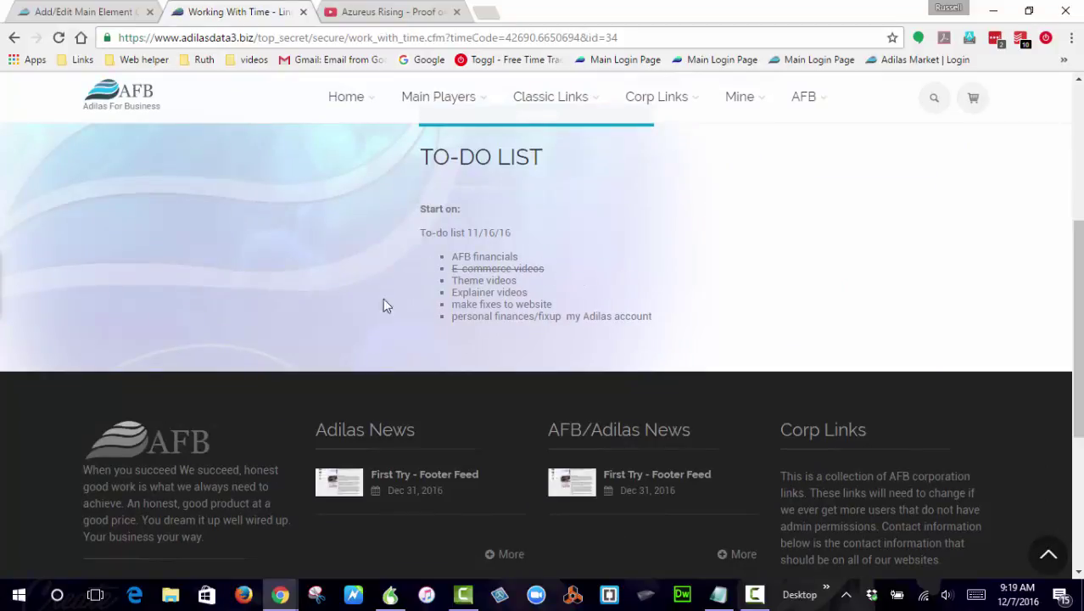
scroll(519, 370, up, 4)
mouse_move(734, 144)
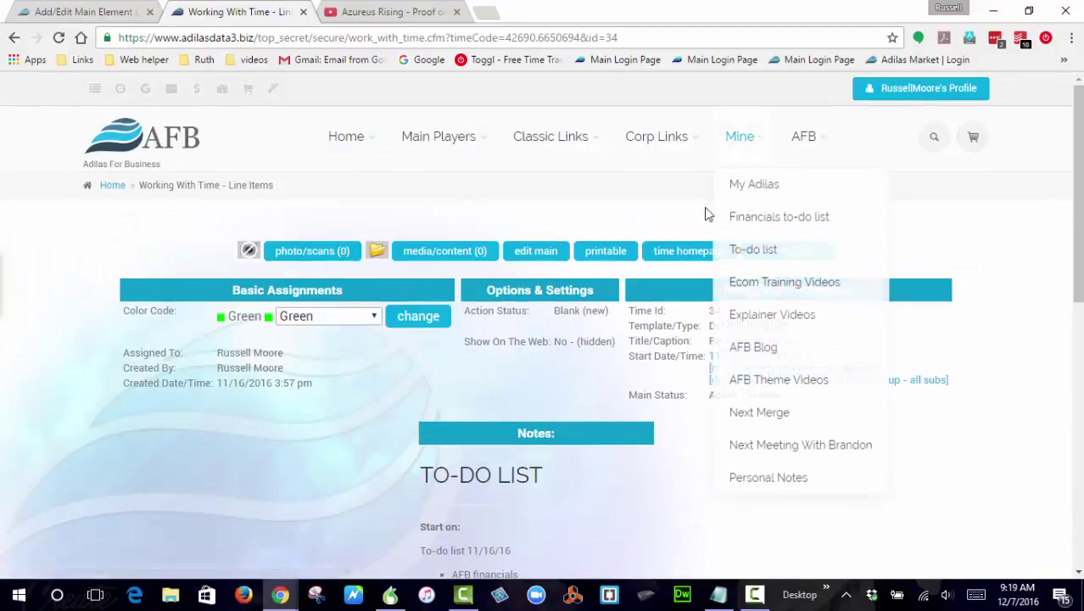
click(773, 382)
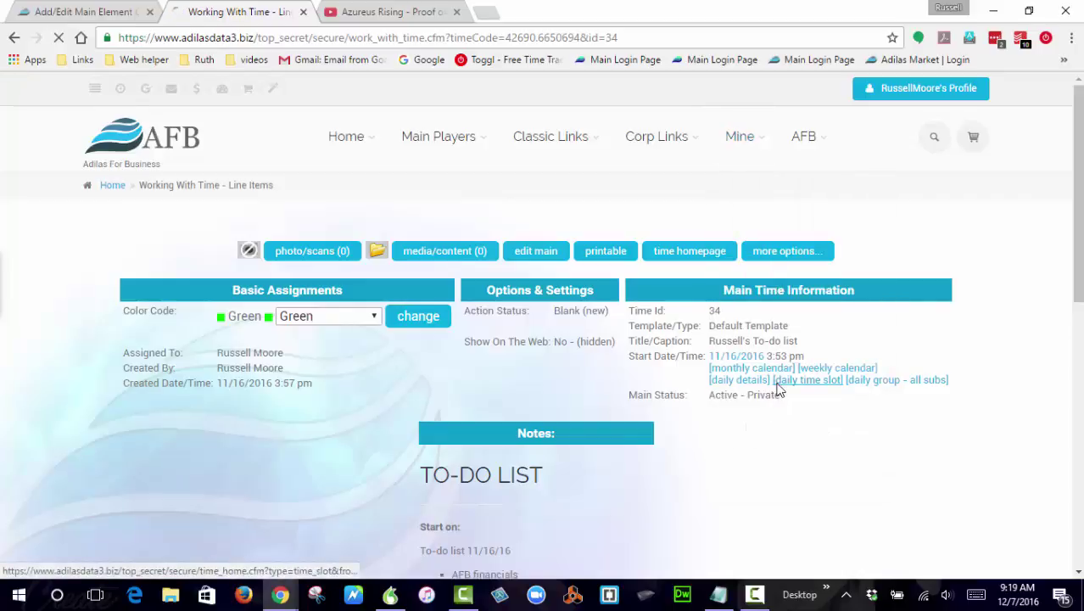
scroll(492, 339, down, 5)
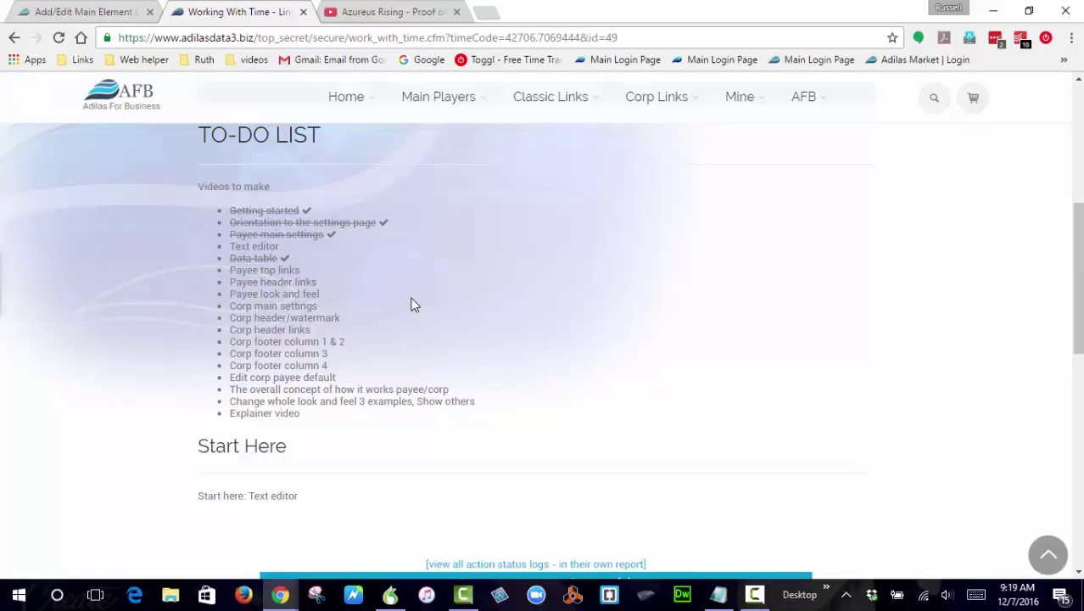
- Switch back to the Add/Edit Main Element tab and add the line "hdsfhjkdfhggf" below "Testing out stuff" in the general notes
click(101, 13)
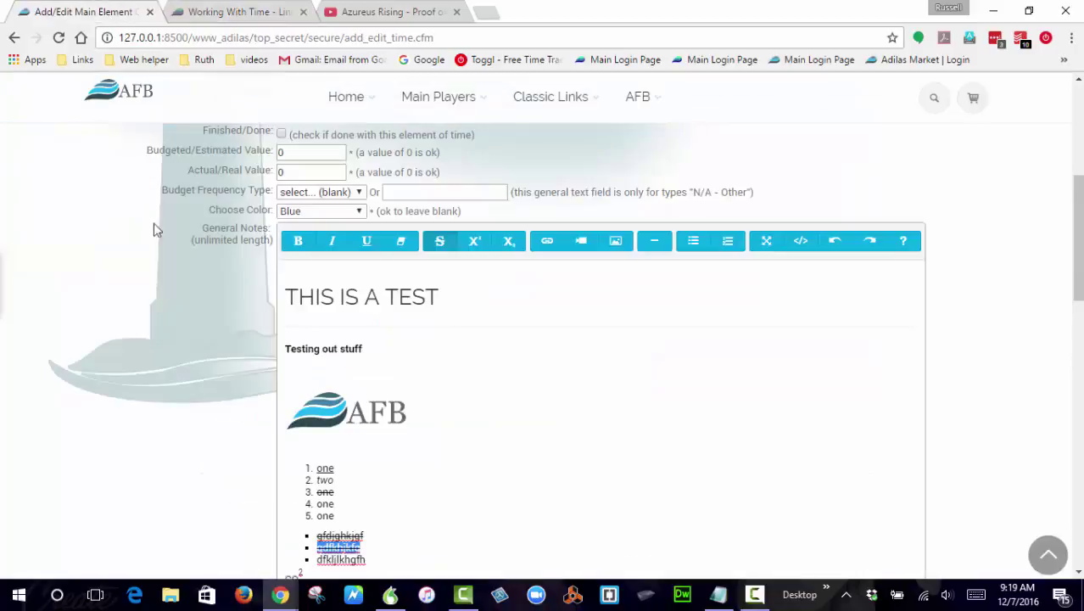
scroll(153, 223, down, 4)
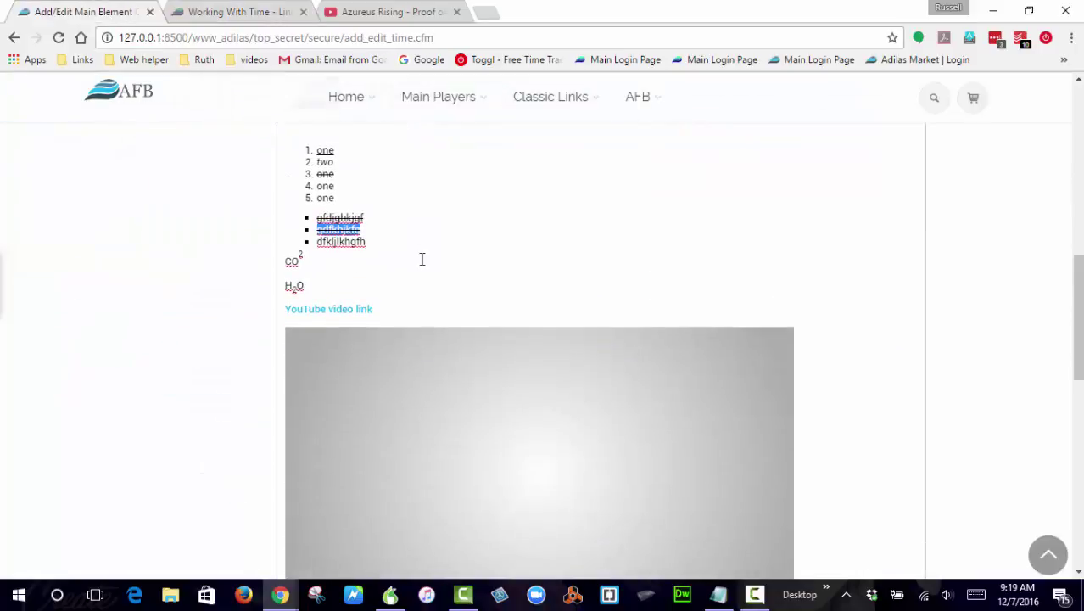
scroll(424, 263, up, 3)
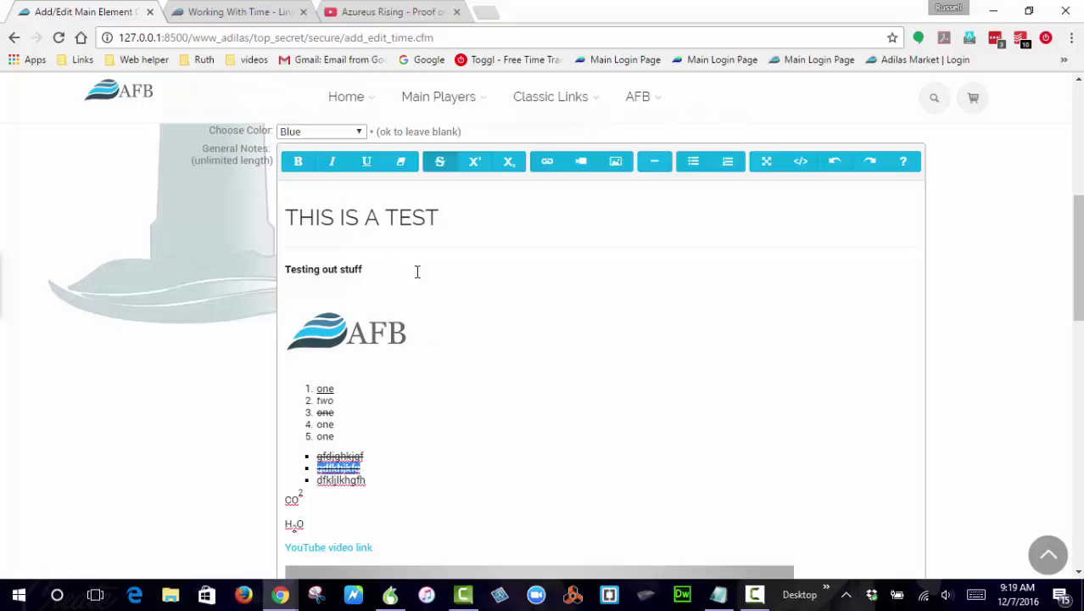
click(378, 271)
key(Return)
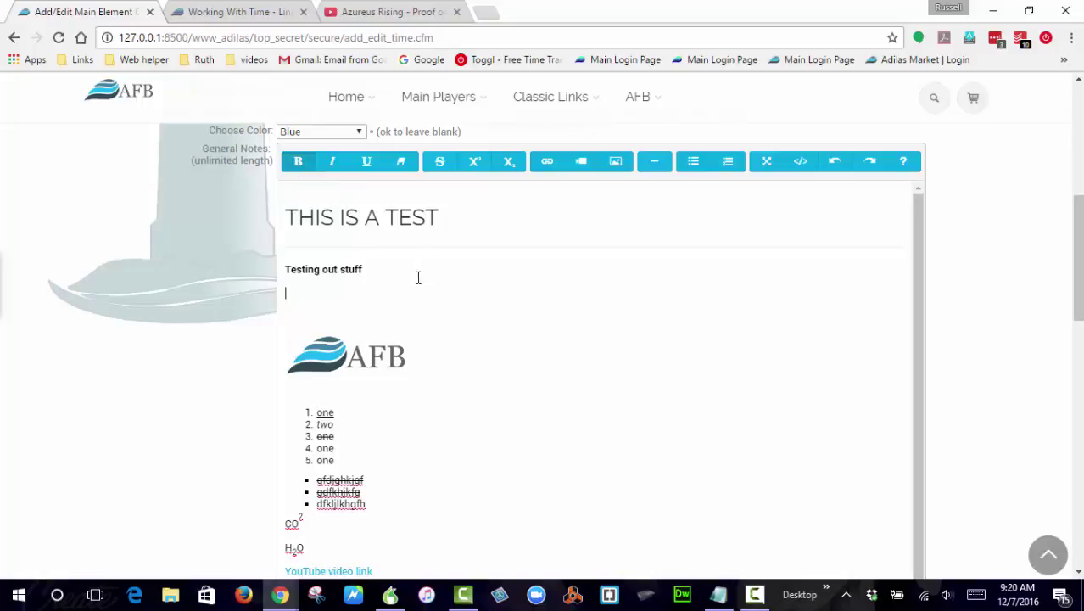
text(gdfgs)
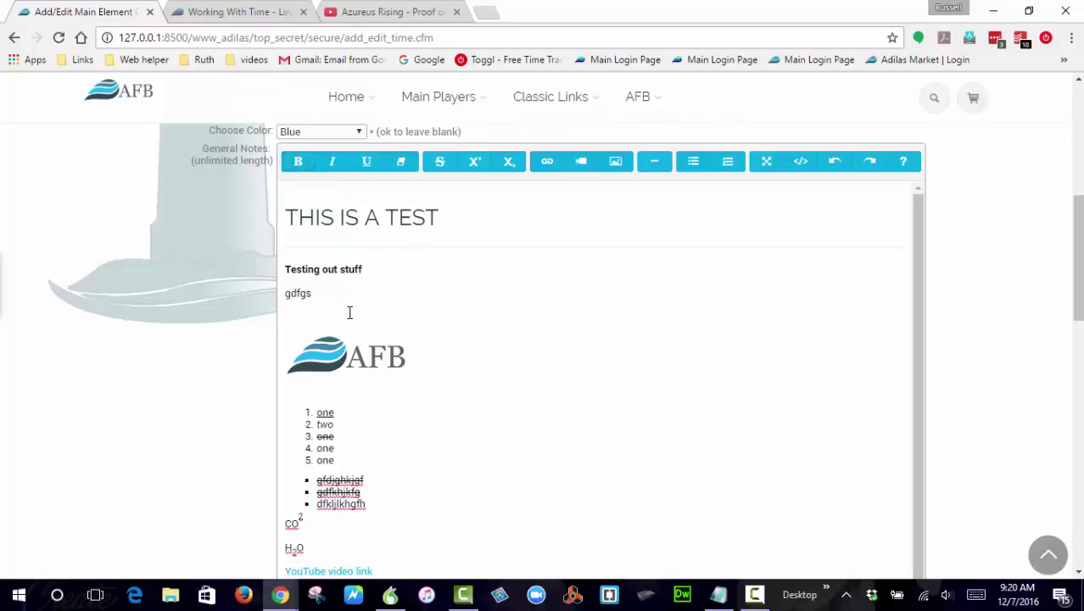
key(BackSpace)
key(BackSpace)
key(BackSpace)
key(BackSpace)
text(hdsfhjkdfhggf)
- Format the "hdsfhjkdfhggf" line as a Heading 1
drag(286, 293, 360, 292)
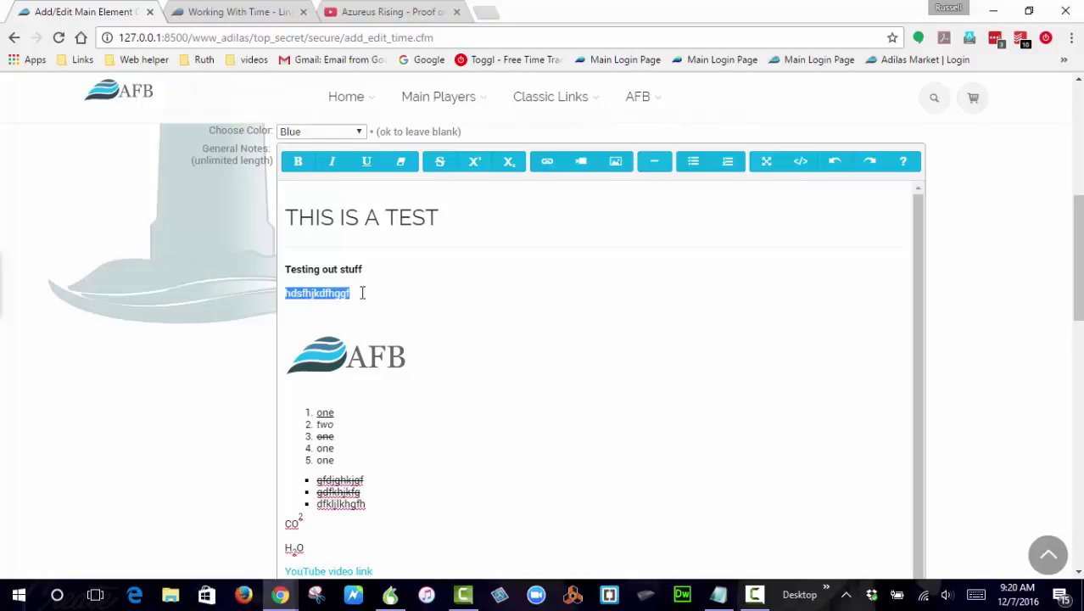
key(ctrl+alt+1)
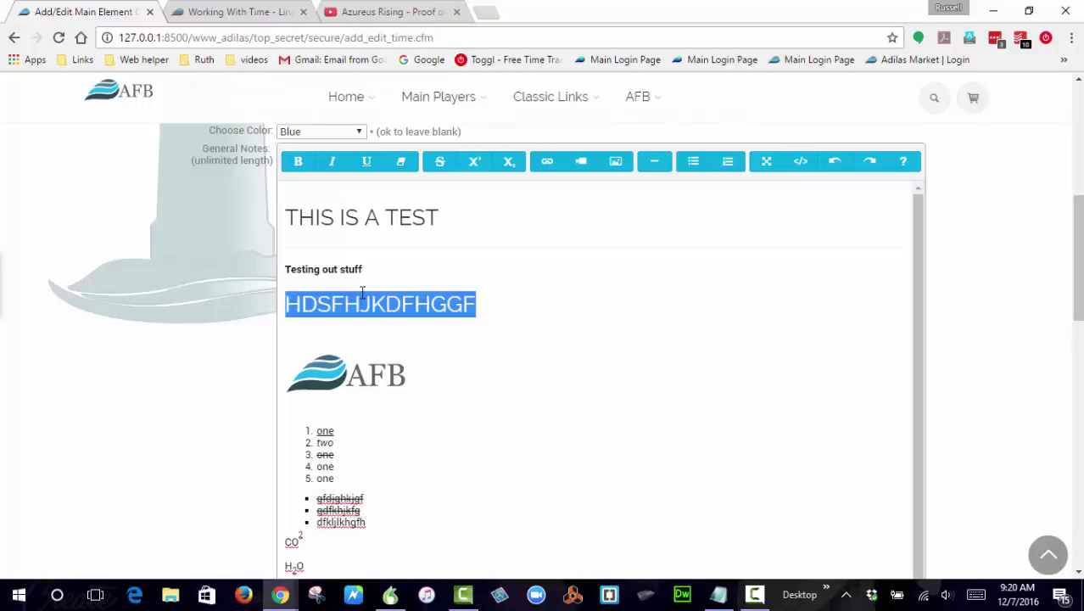
click(487, 307)
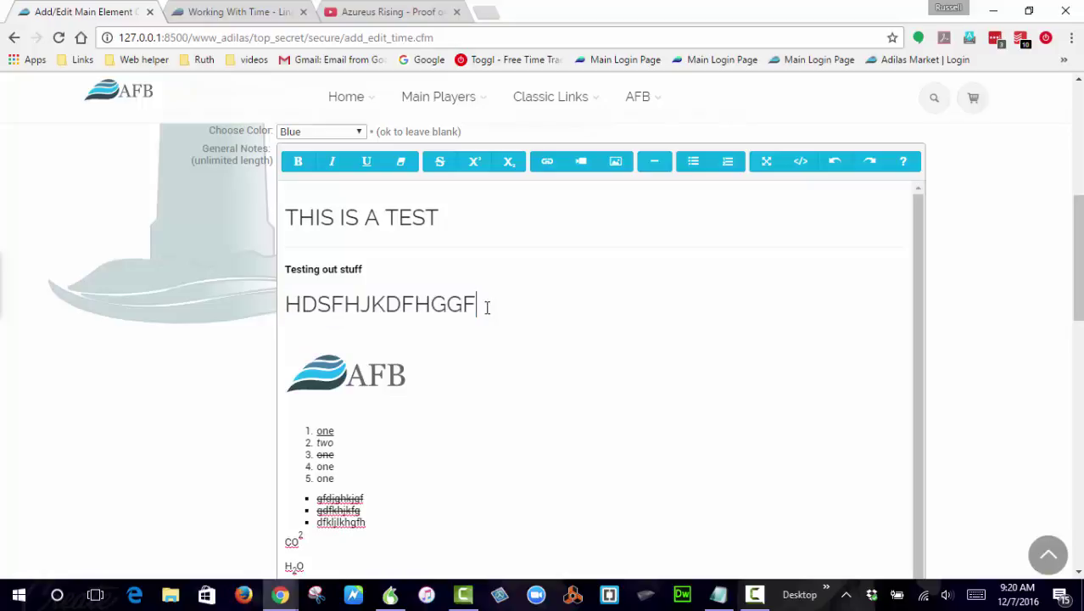
- Insert a horizontal rule below the new heading and add "gfdghds" beneath it as normal text
key(Return)
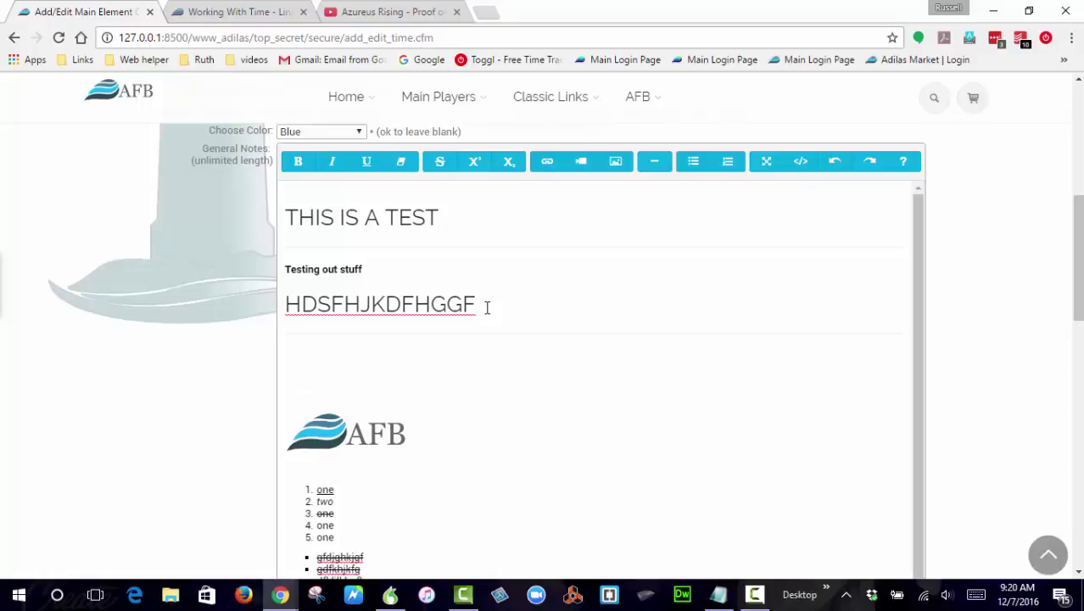
text(GFDGHDS)
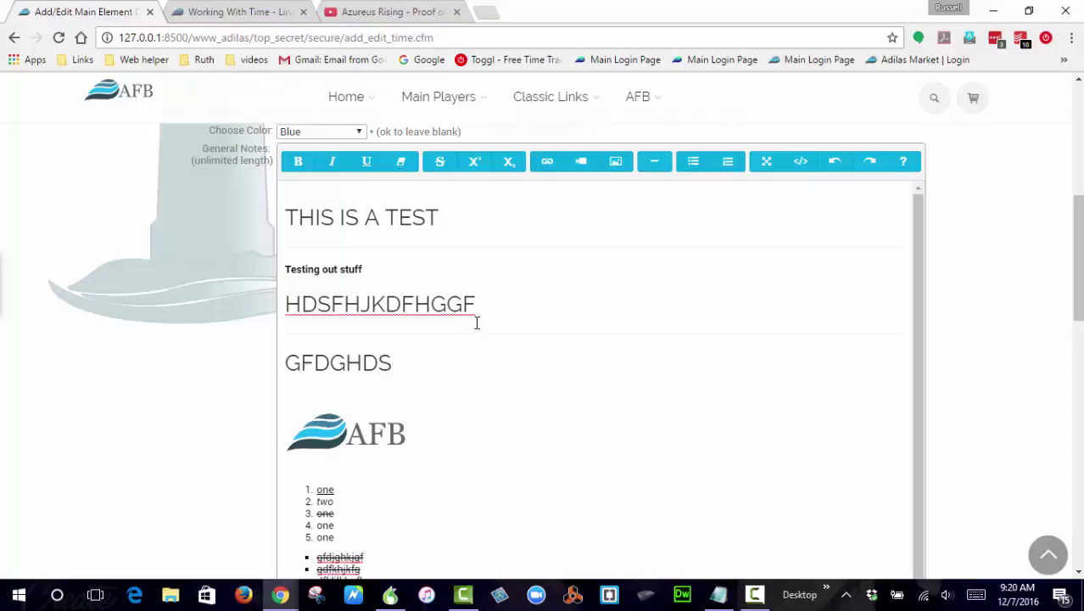
double_click(342, 363)
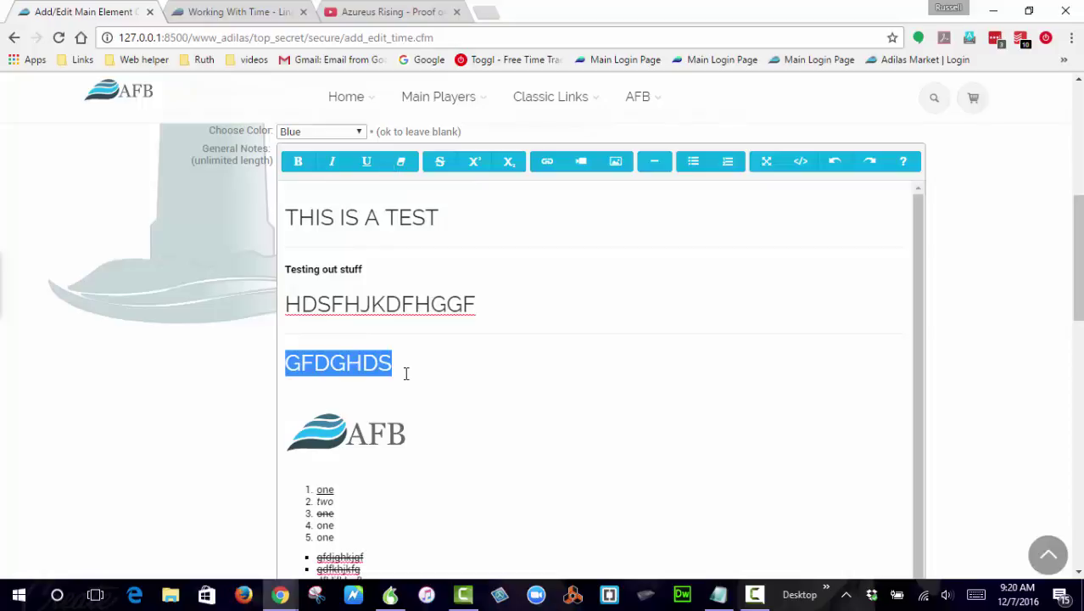
key(ctrl+0)
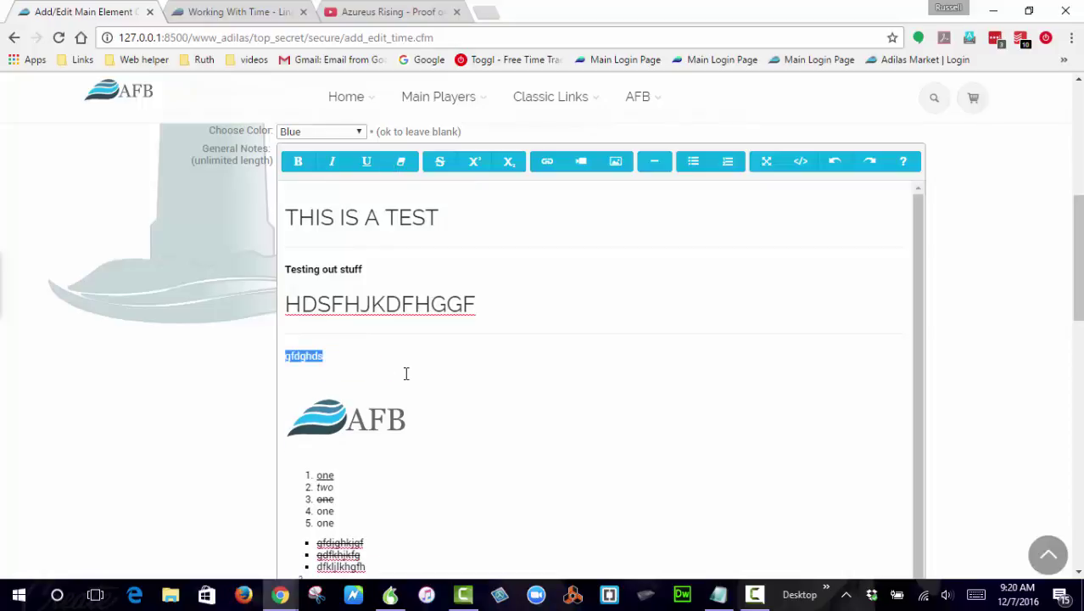
click(404, 374)
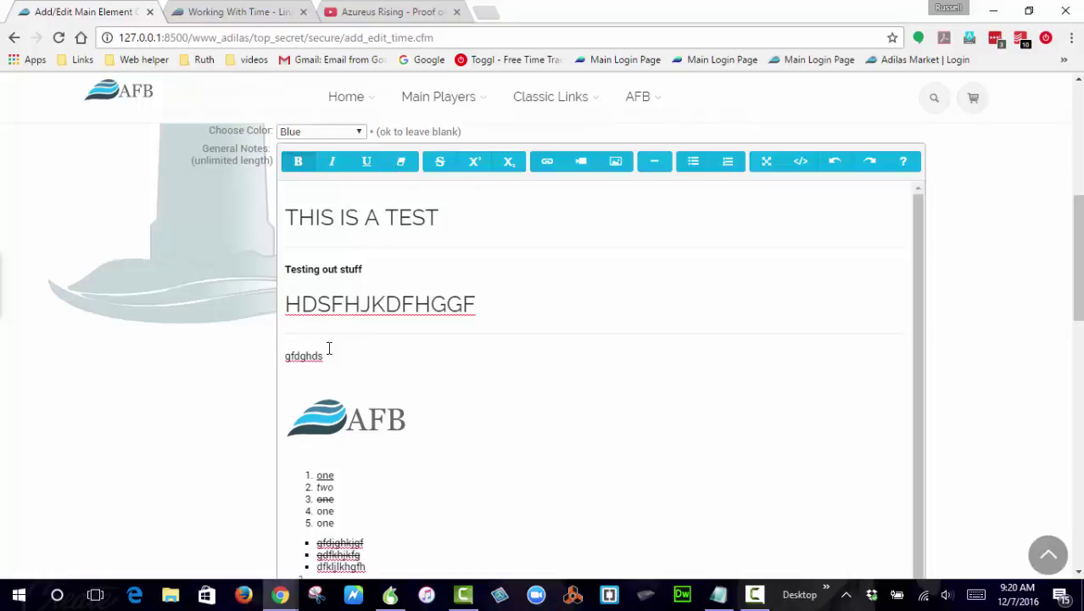
- Try ending the bulleted list with an empty paragraph below its last item, then remove that paragraph
scroll(356, 399, down, 1)
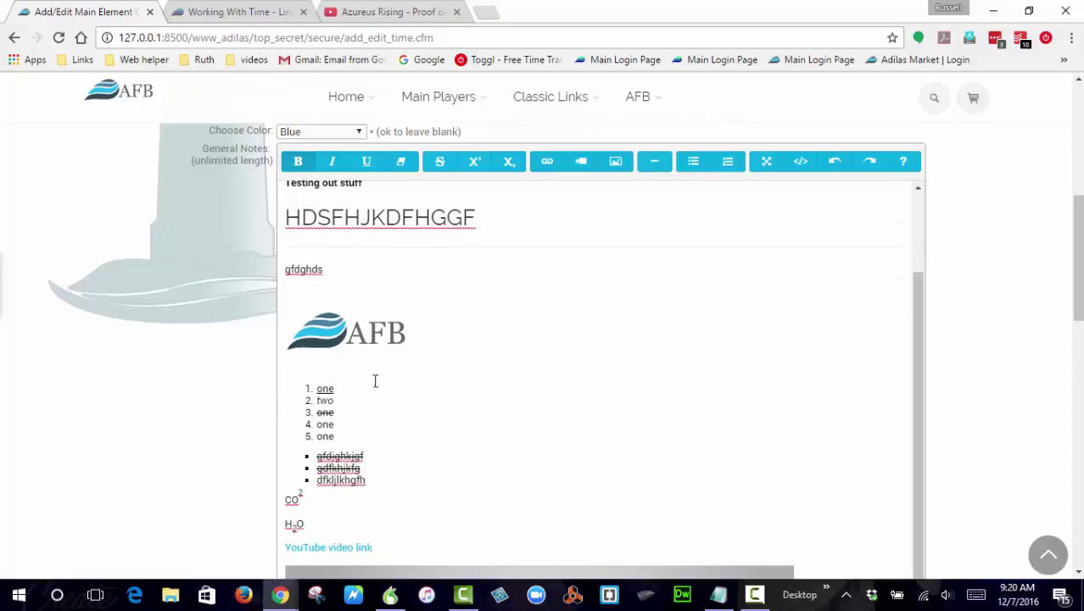
click(378, 482)
key(Return)
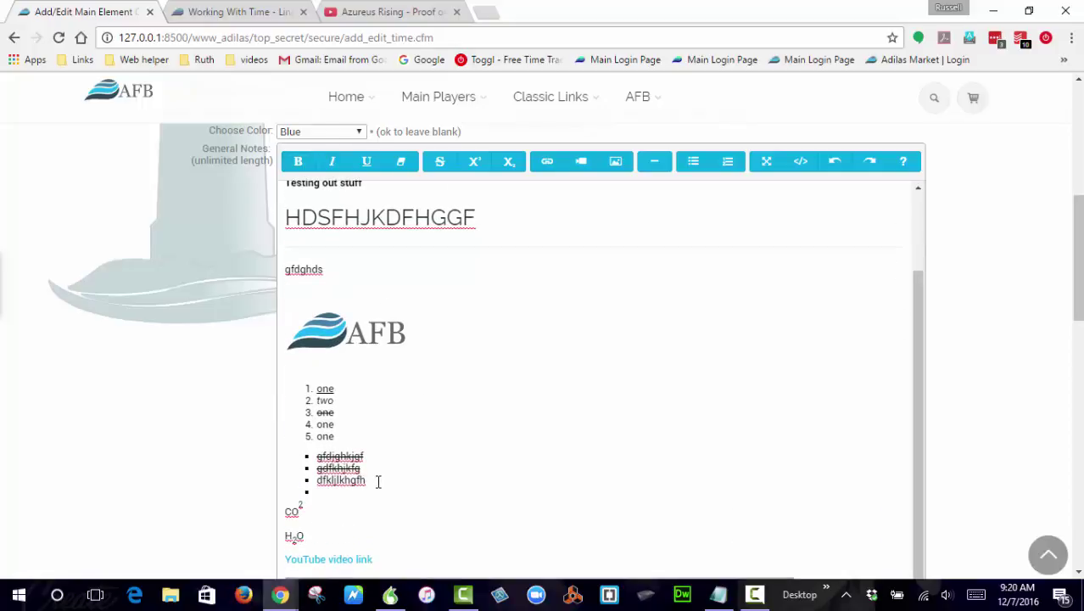
key(Return)
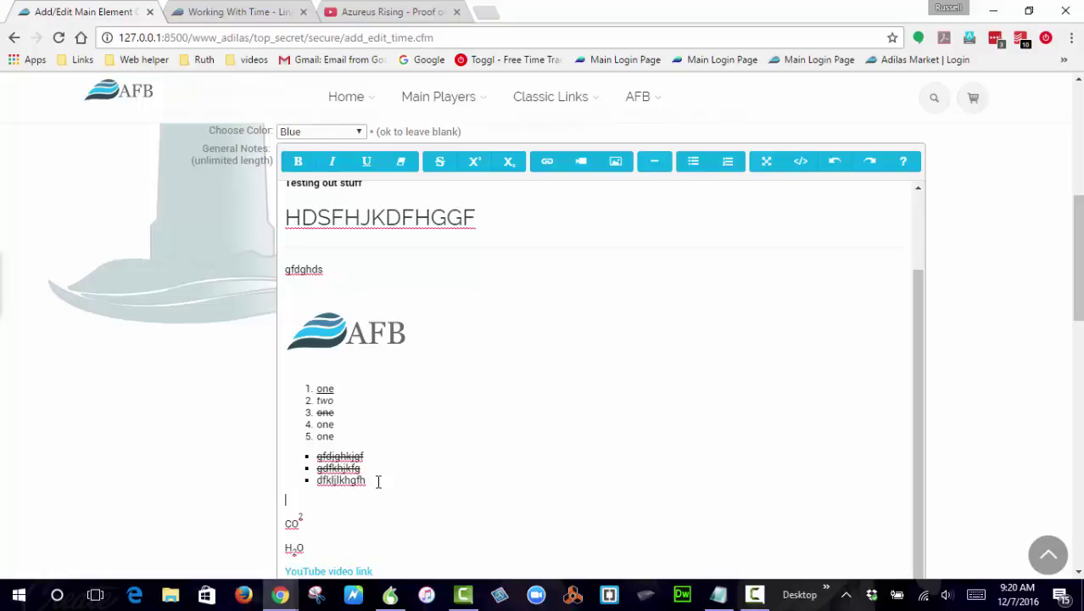
key(BackSpace)
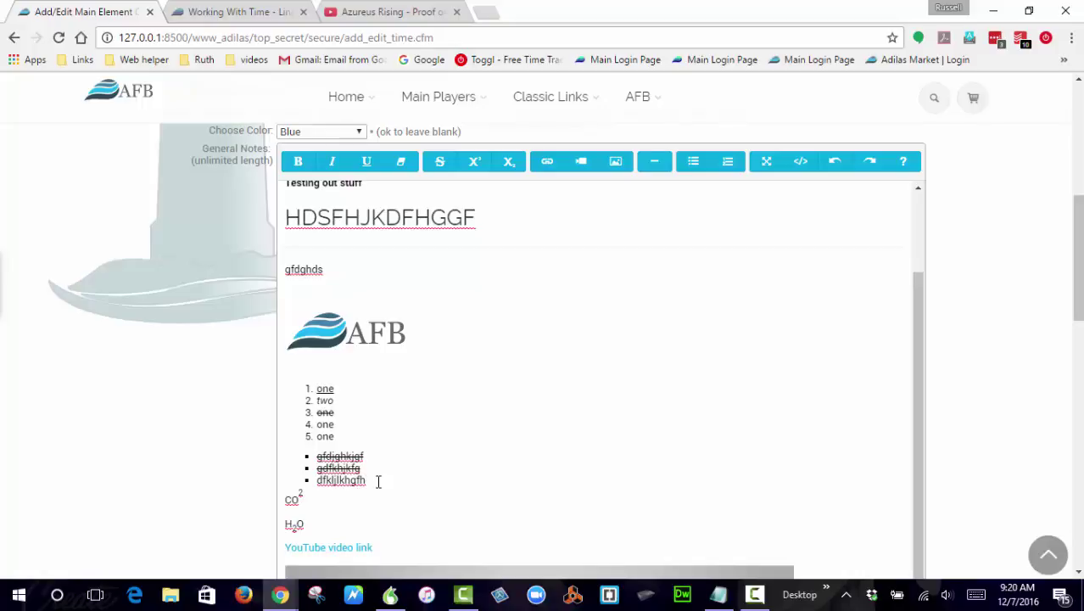
- Add an empty bullet at the end of the bulleted list and insert a horizontal rule after it
key(Return)
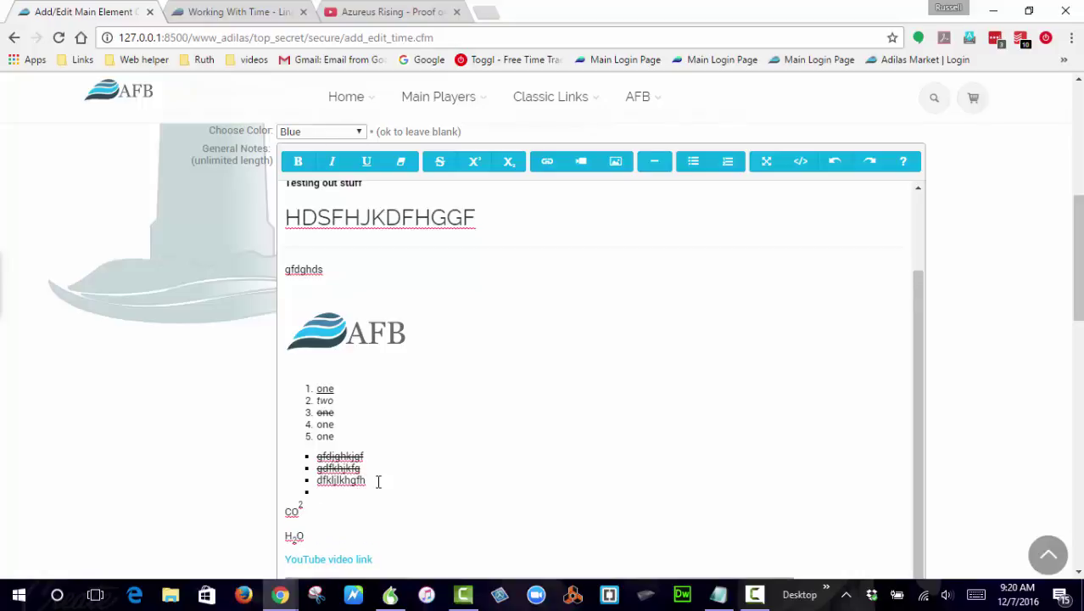
key(ctrl+Return)
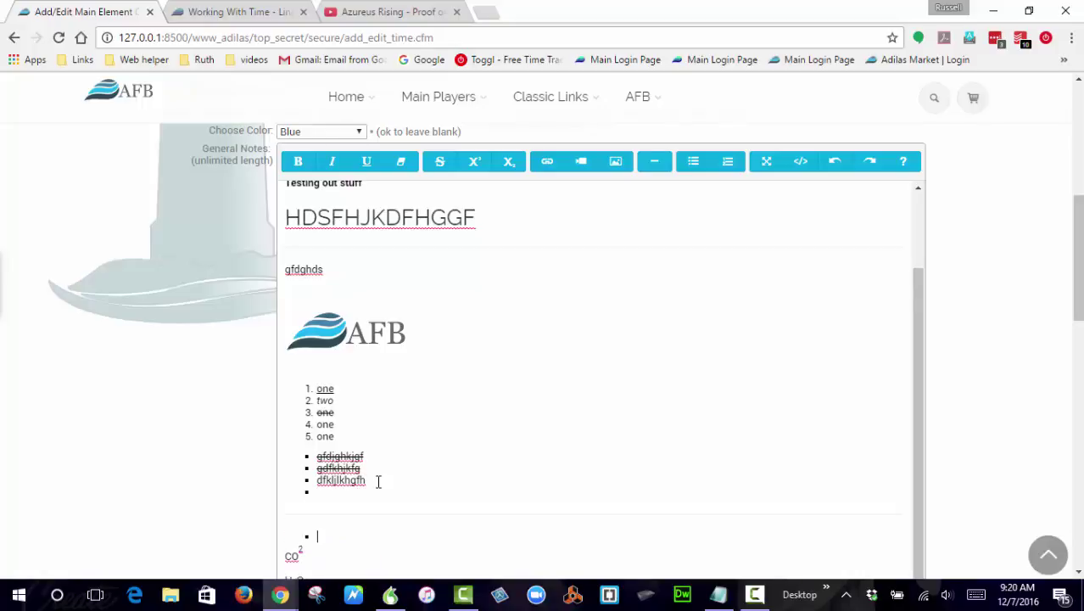
scroll(624, 237, up, 5)
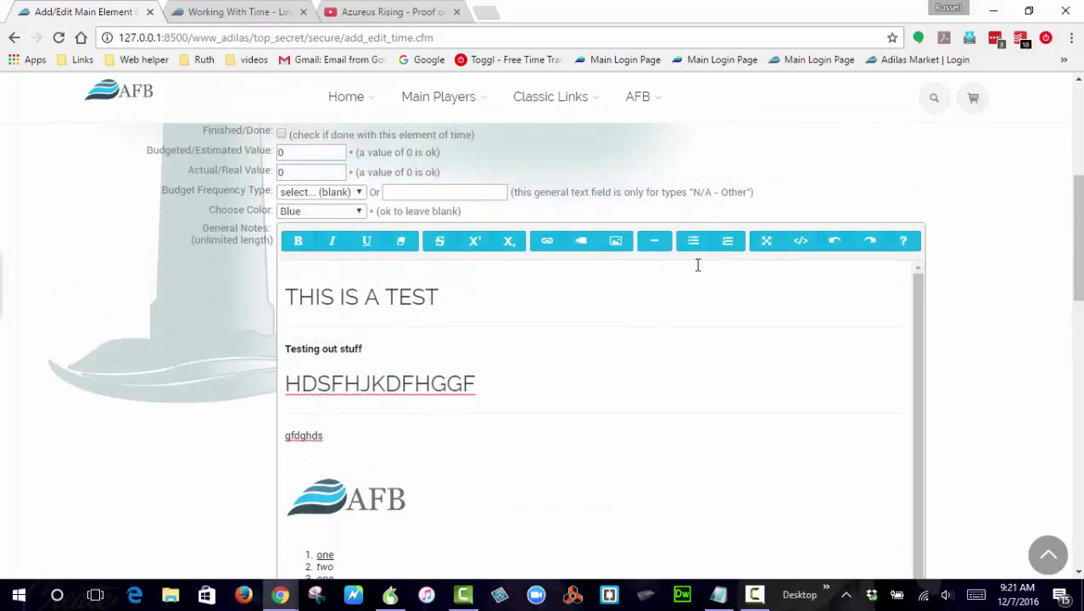
scroll(556, 436, down, 10)
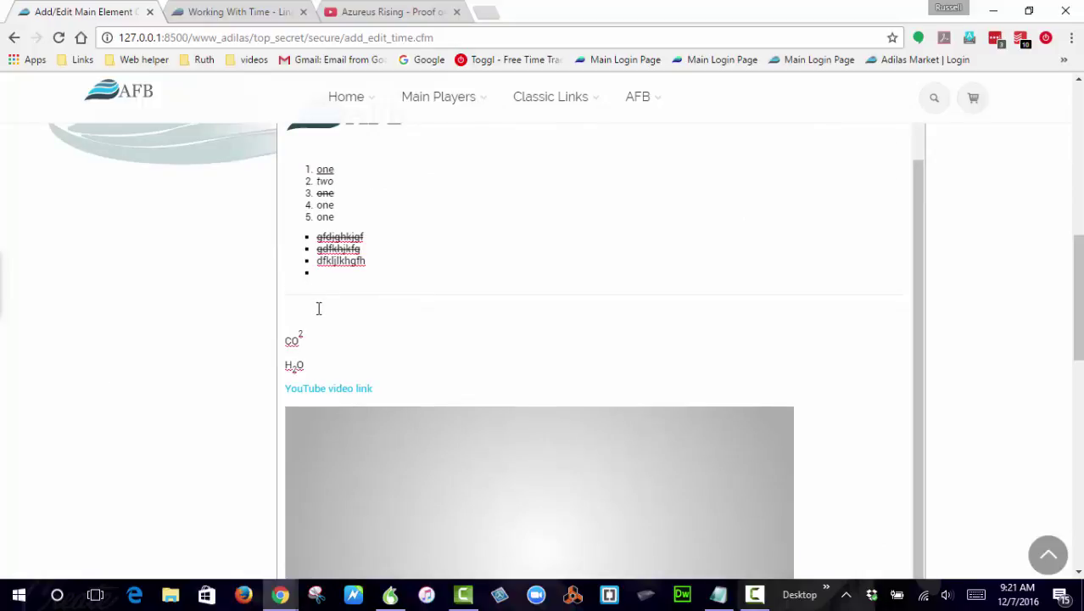
- Remove the horizontal rule and the empty bullet after the bulleted list, keeping a blank line below the list
scroll(318, 308, up, 1)
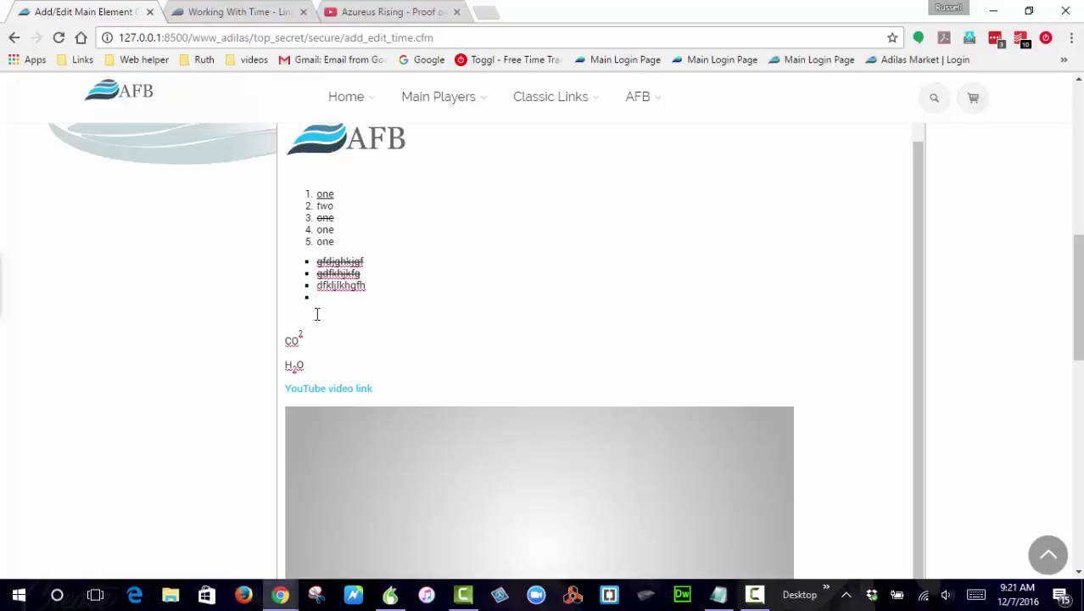
key(BackSpace)
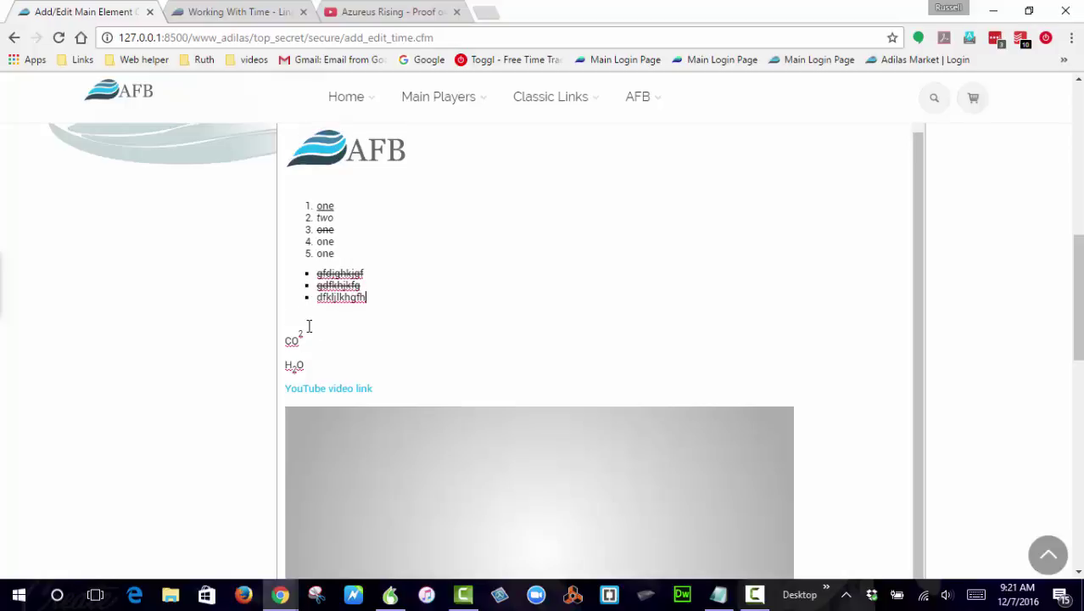
click(294, 315)
- Add an empty line below the embedded video at the end of the general notes
scroll(508, 357, up, 2)
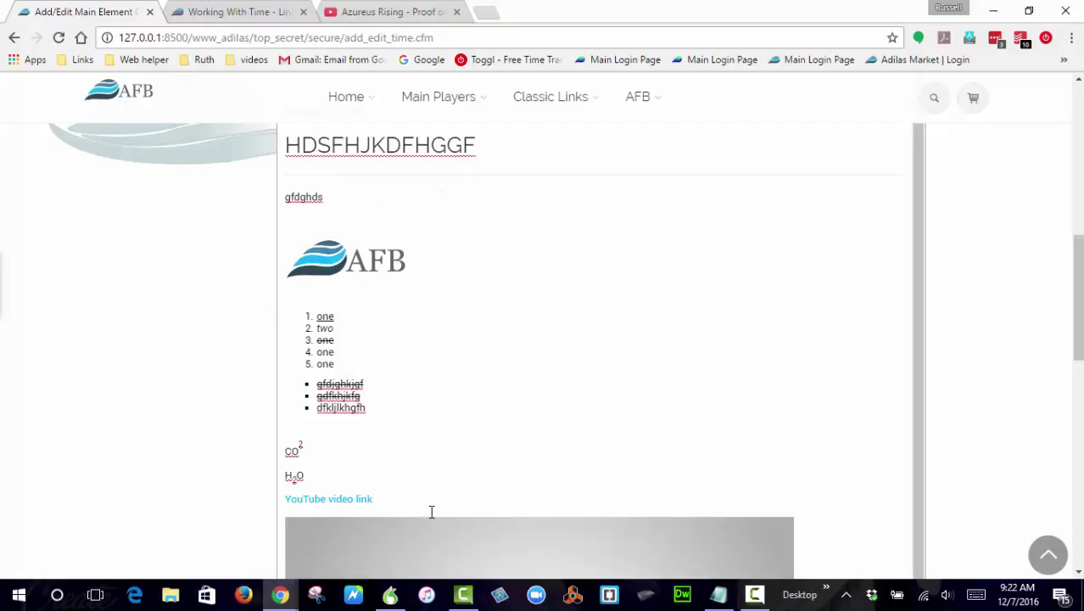
scroll(394, 250, down, 1)
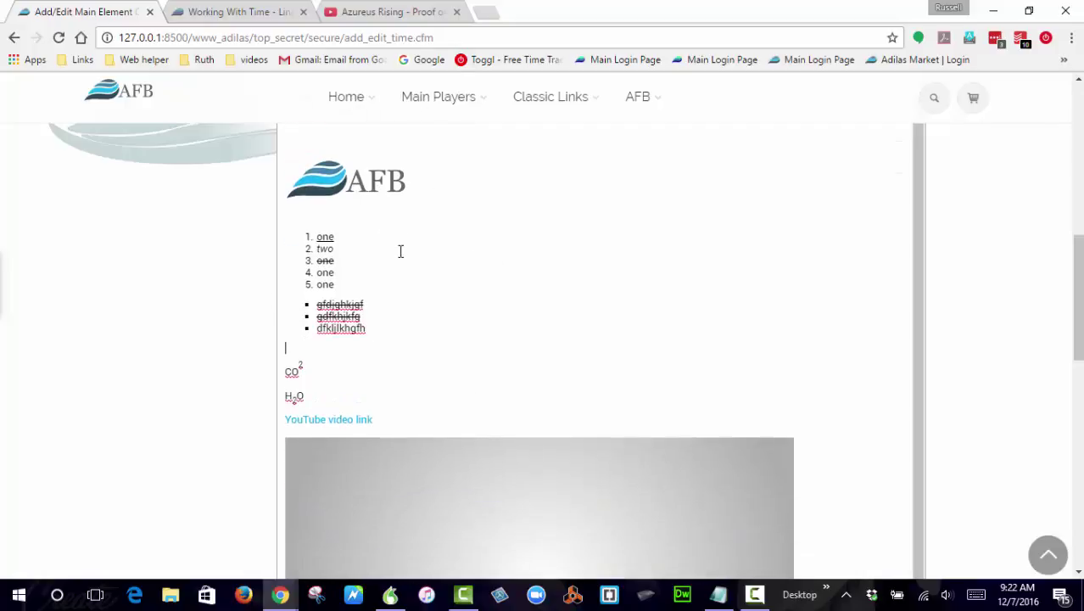
scroll(411, 274, up, 1)
scroll(410, 274, up, 4)
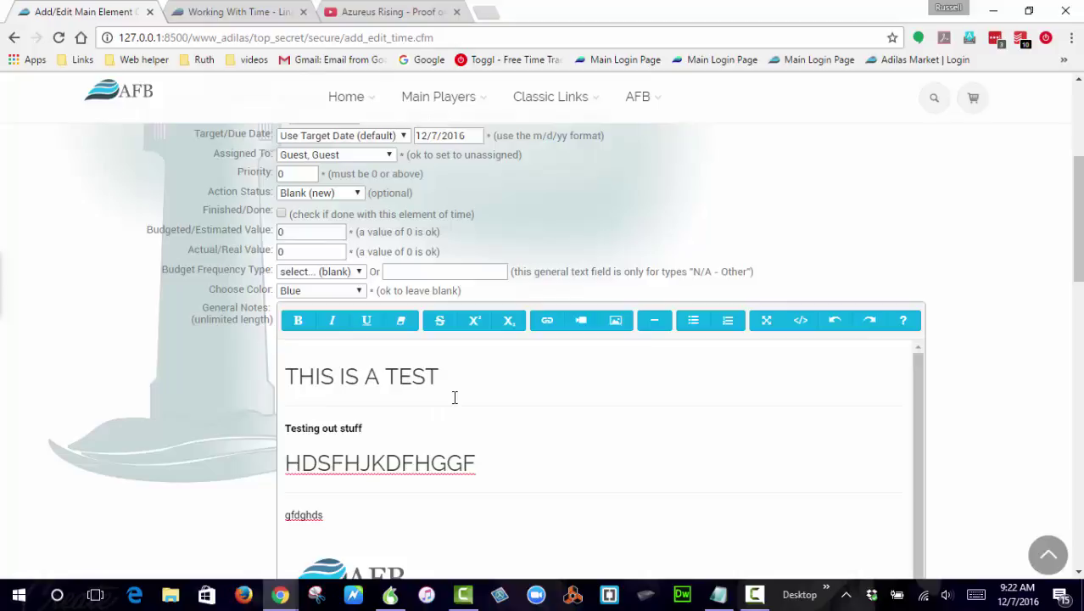
scroll(386, 376, down, 2)
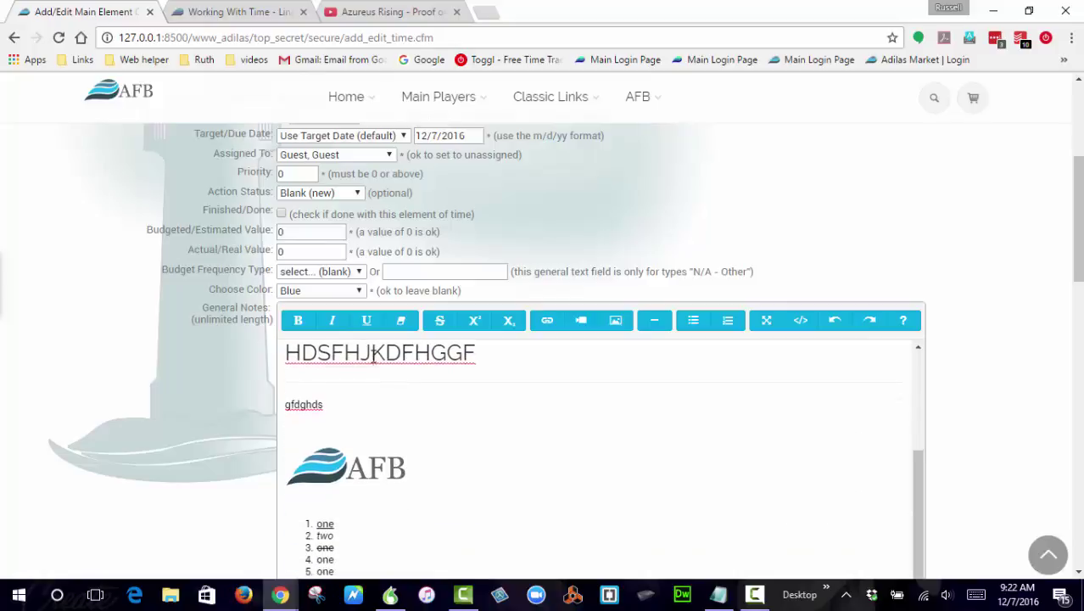
scroll(865, 418, down, 12)
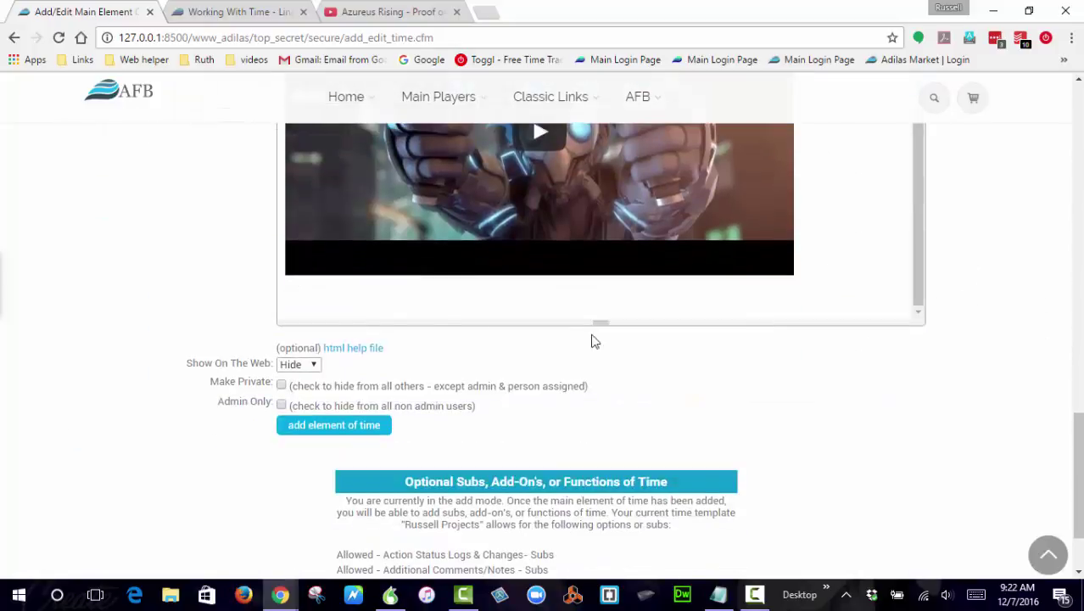
click(305, 304)
key(Return)
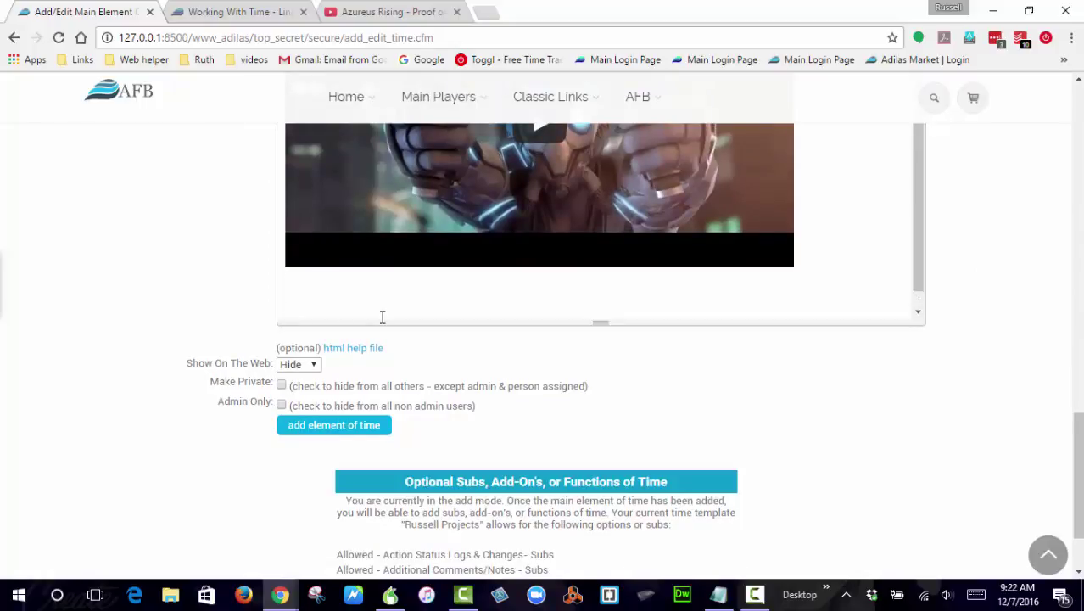